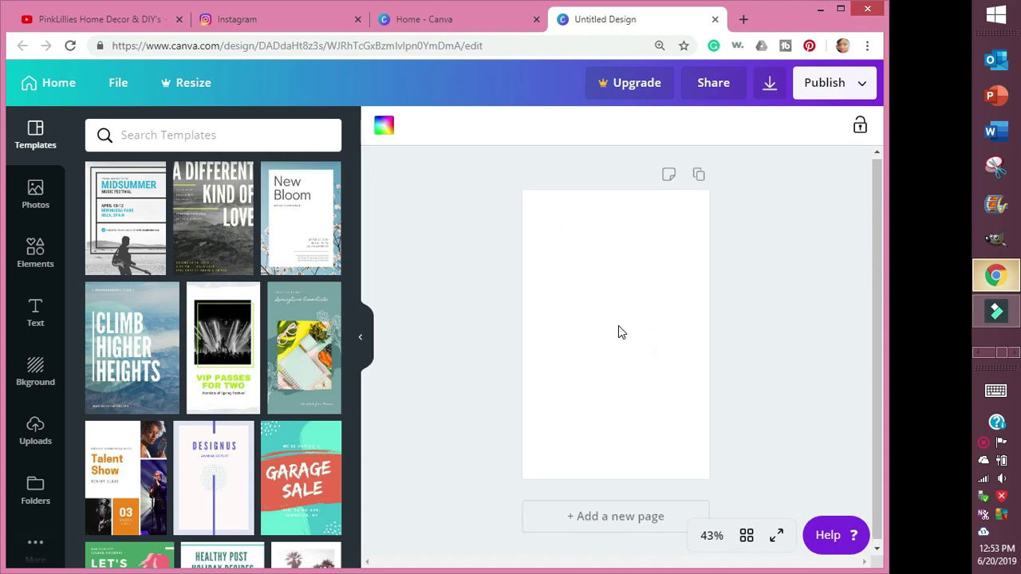
- Try a light gray page background and return it to white
scroll(678, 322, "up", 2)
scroll(630, 327, "up", 1)
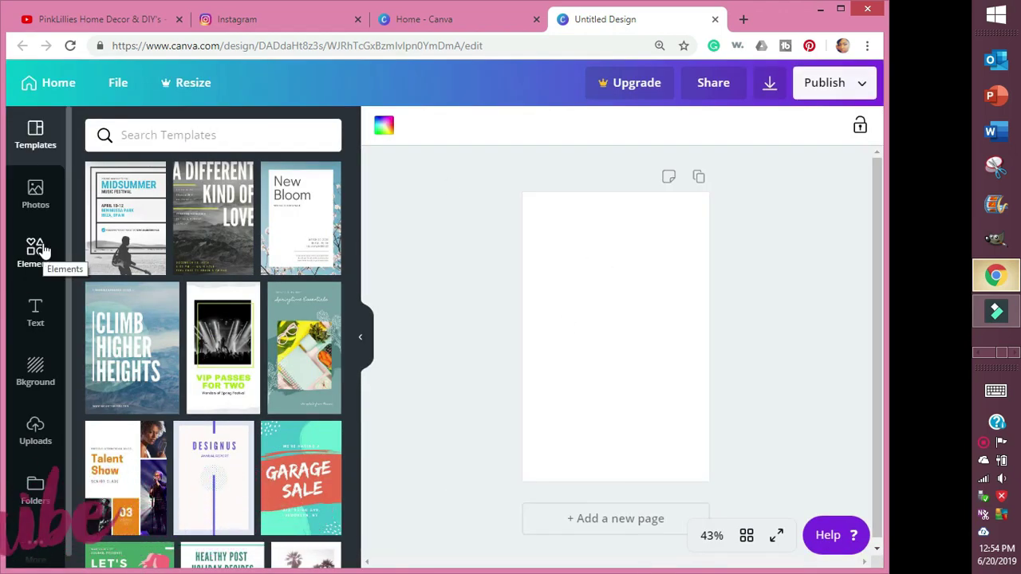
left_click(382, 128)
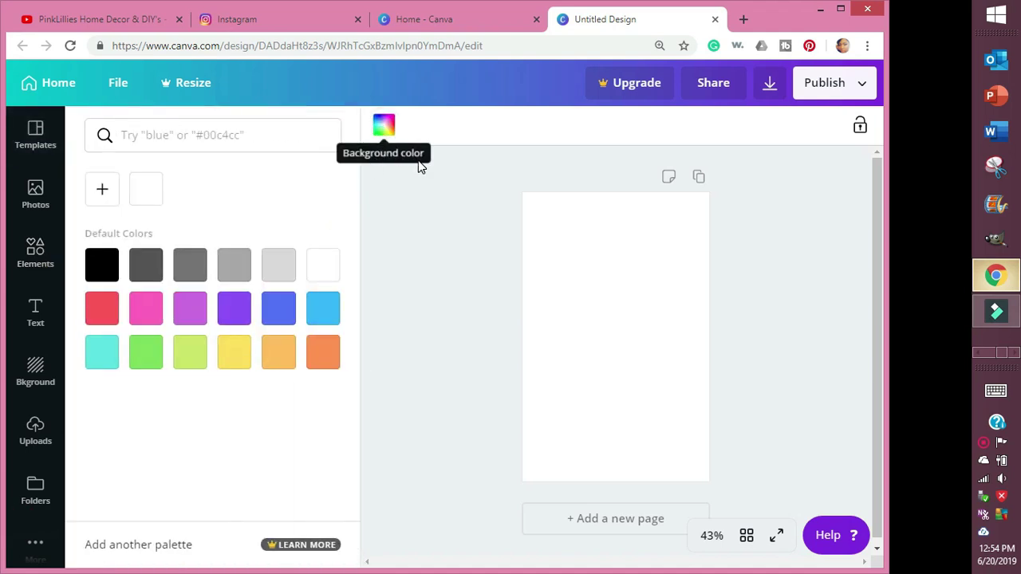
left_click(270, 261)
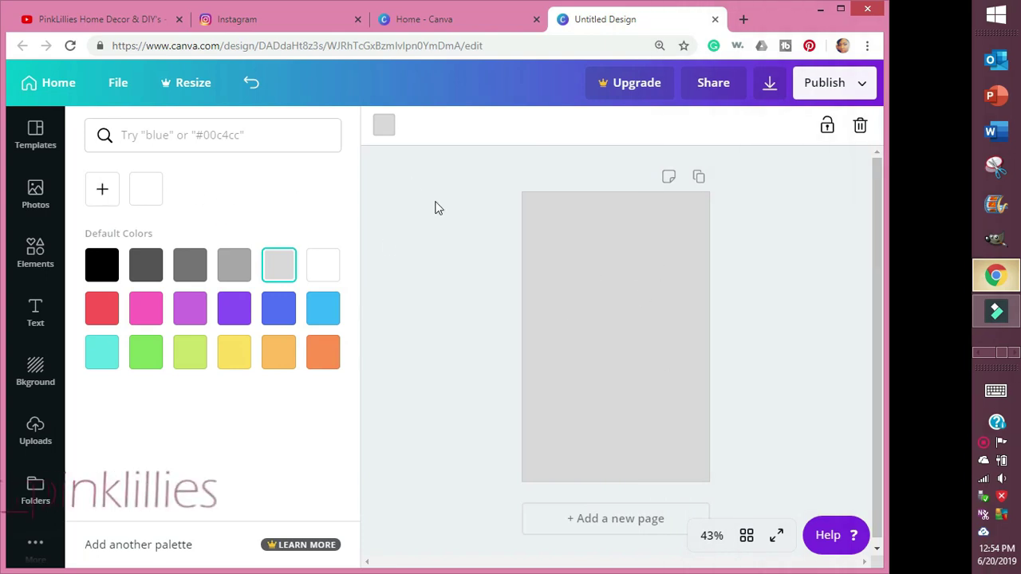
left_click(323, 259)
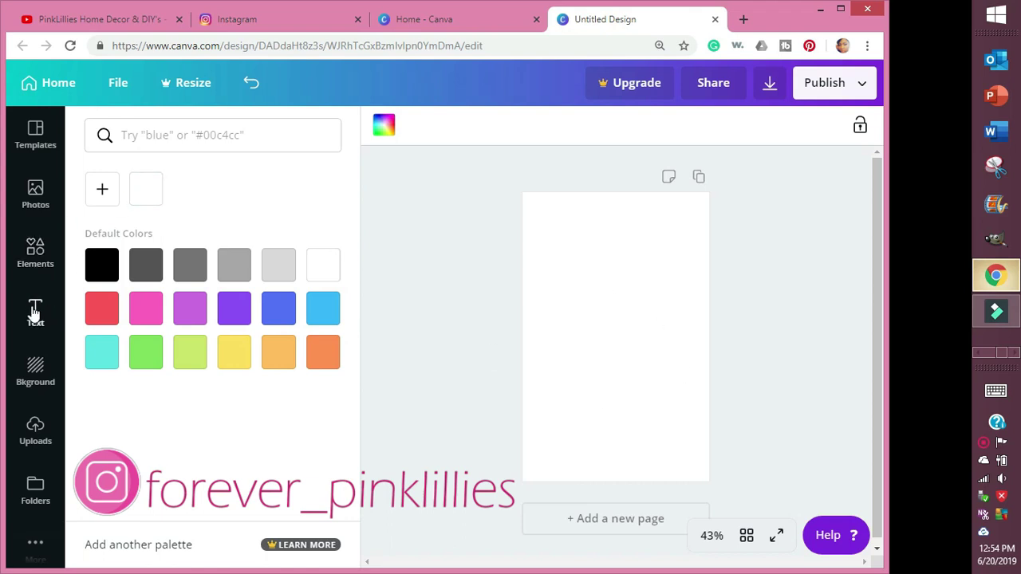
- Add the rounded-corner square outline from the Shapes elements to the page
left_click(35, 252)
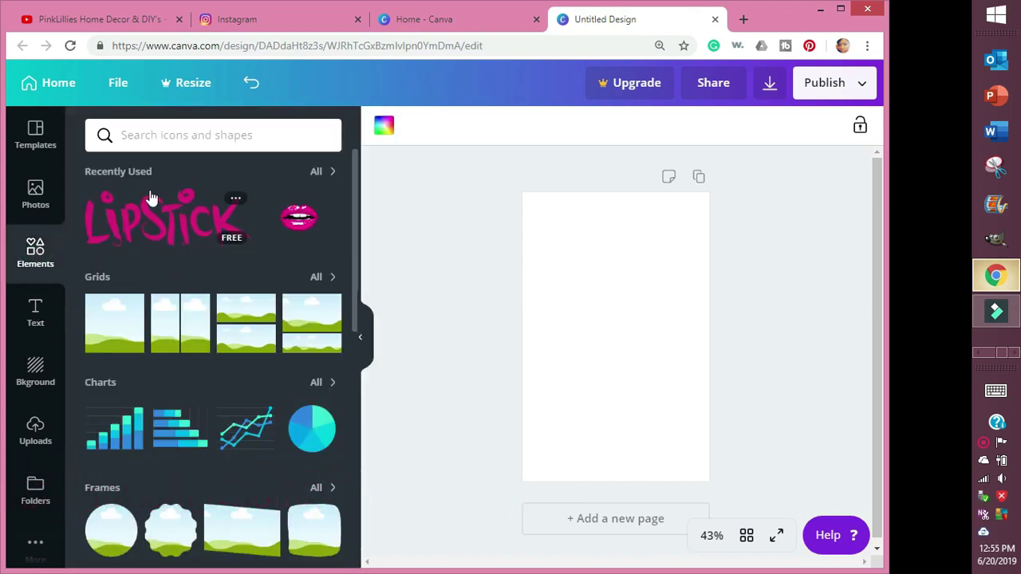
left_click_drag(354, 317, 363, 430)
left_click_drag(356, 286, 362, 265)
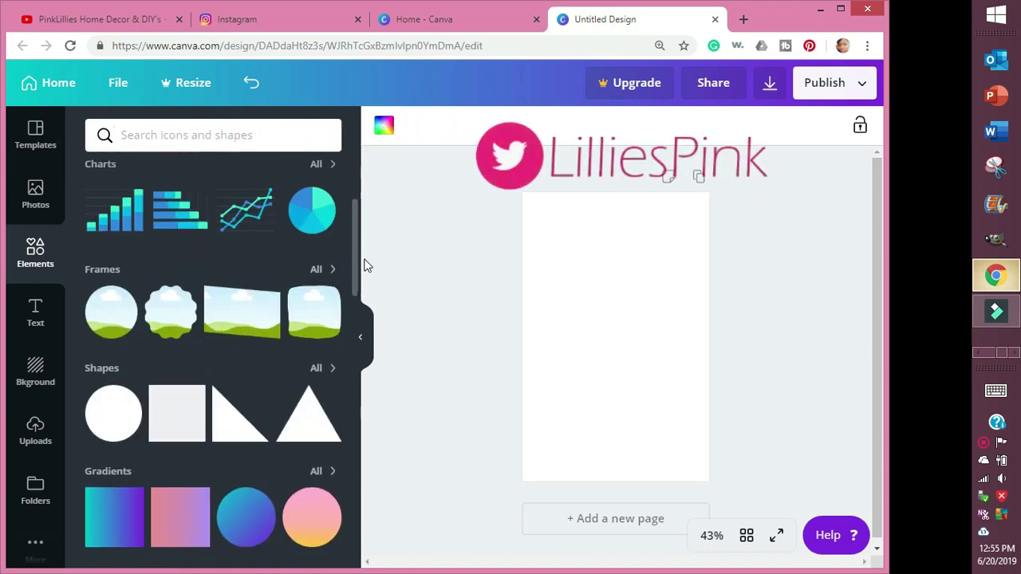
left_click(316, 368)
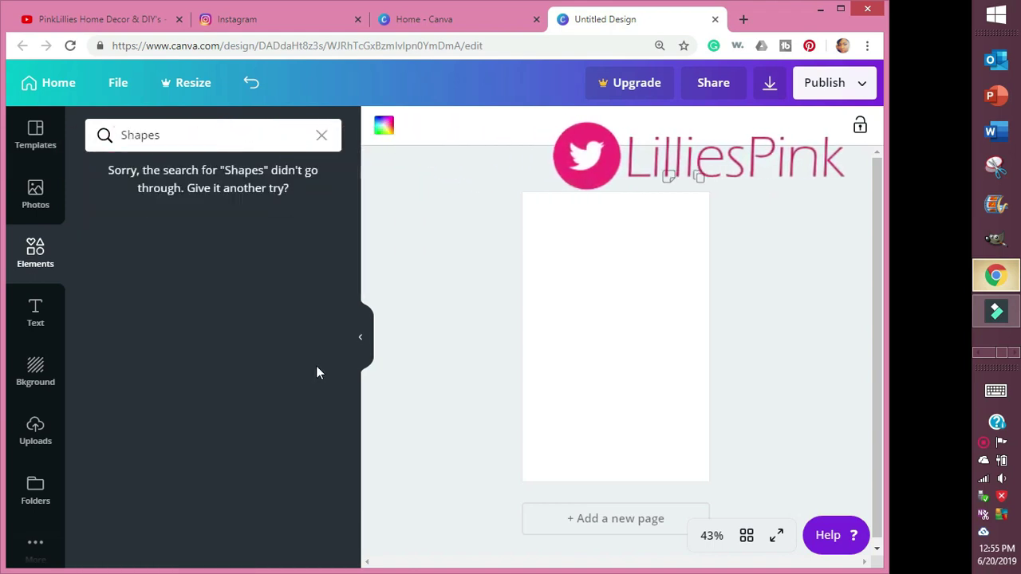
left_click(321, 135)
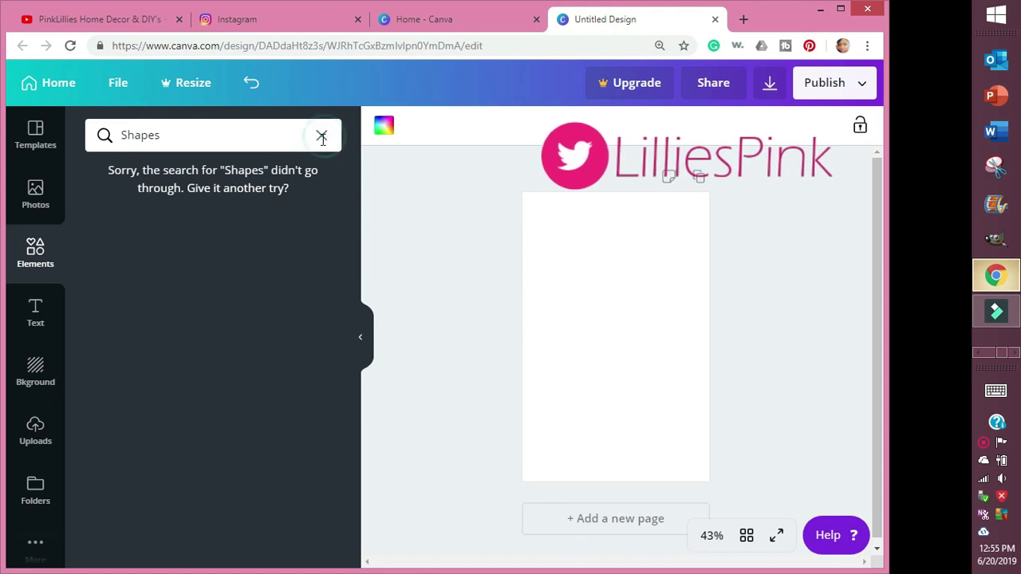
left_click(315, 369)
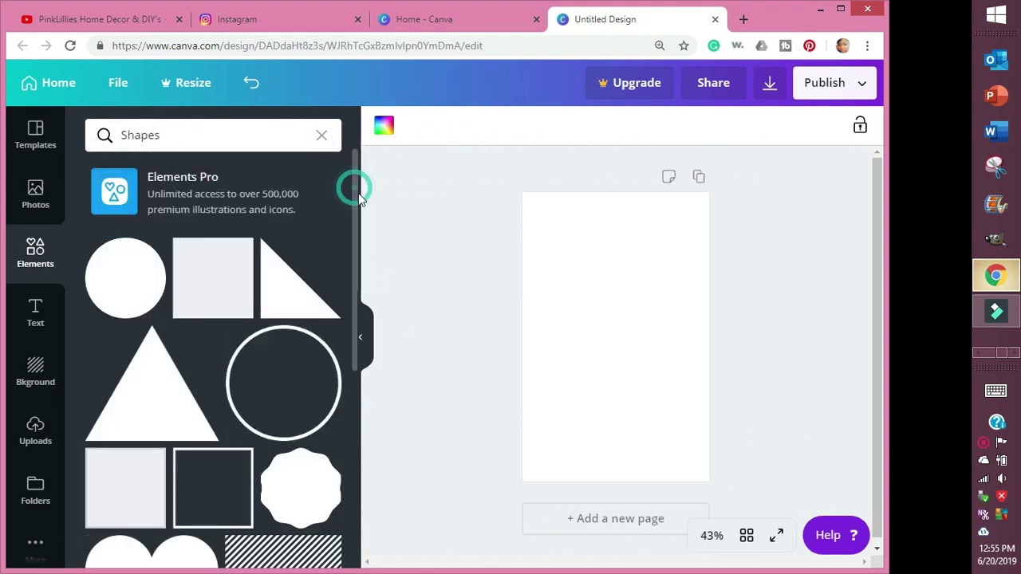
left_click_drag(353, 187, 380, 301)
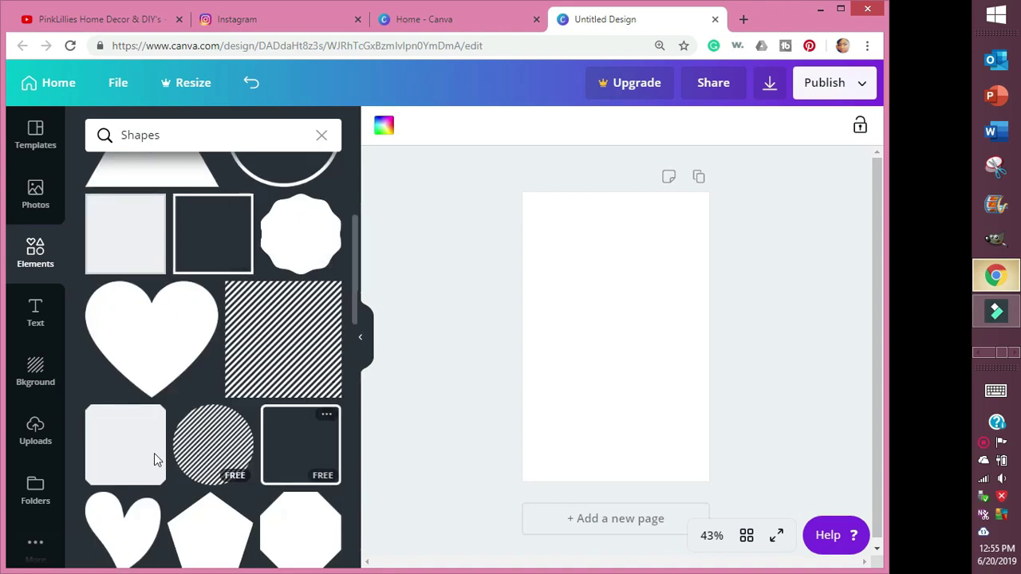
left_click_drag(350, 325, 371, 360)
left_click(295, 464)
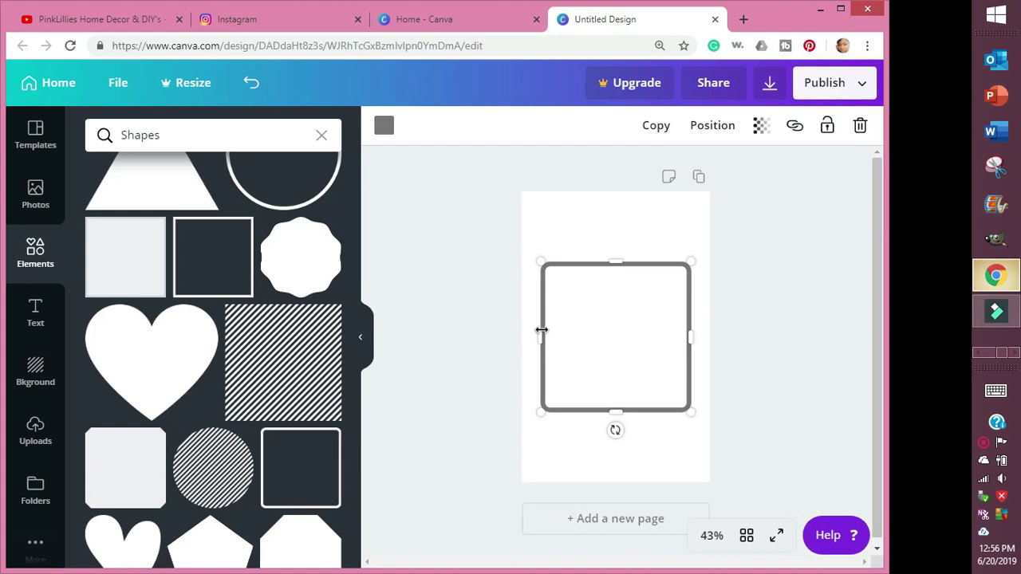
- Resize the square outline into a frame nearly as wide as the page and slightly wider than tall, around the page's middle
left_click_drag(693, 412, 618, 406)
left_click(609, 299)
left_click_drag(548, 262, 548, 244)
left_click_drag(557, 323, 690, 351)
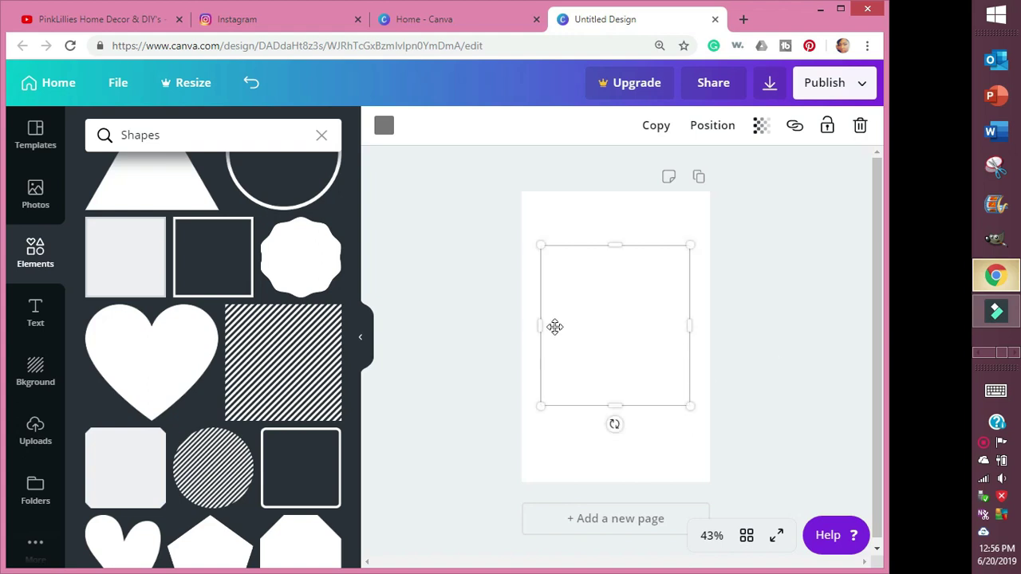
left_click_drag(689, 405, 695, 406)
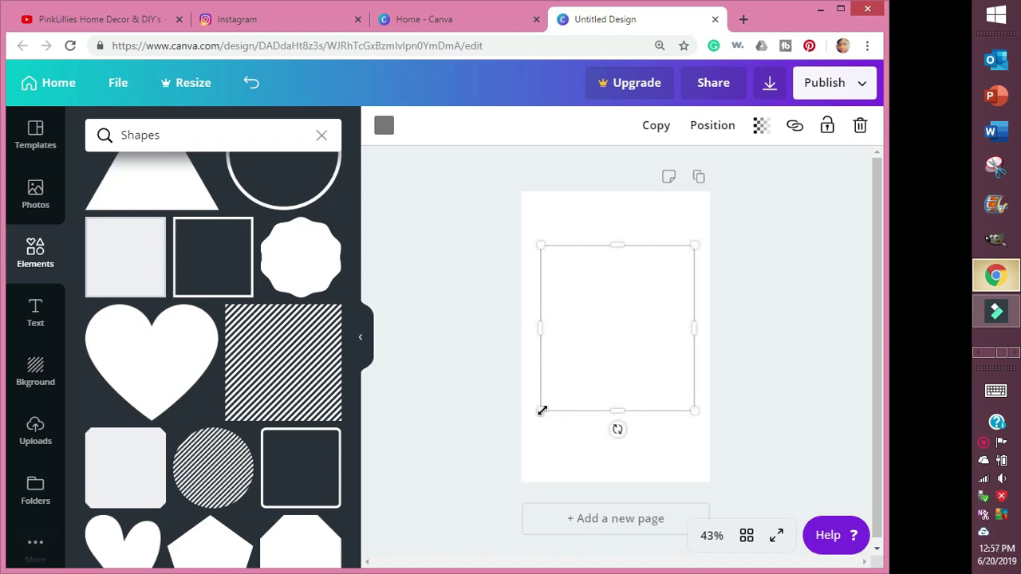
left_click_drag(541, 410, 534, 415)
left_click_drag(614, 416, 613, 397)
left_click(739, 363)
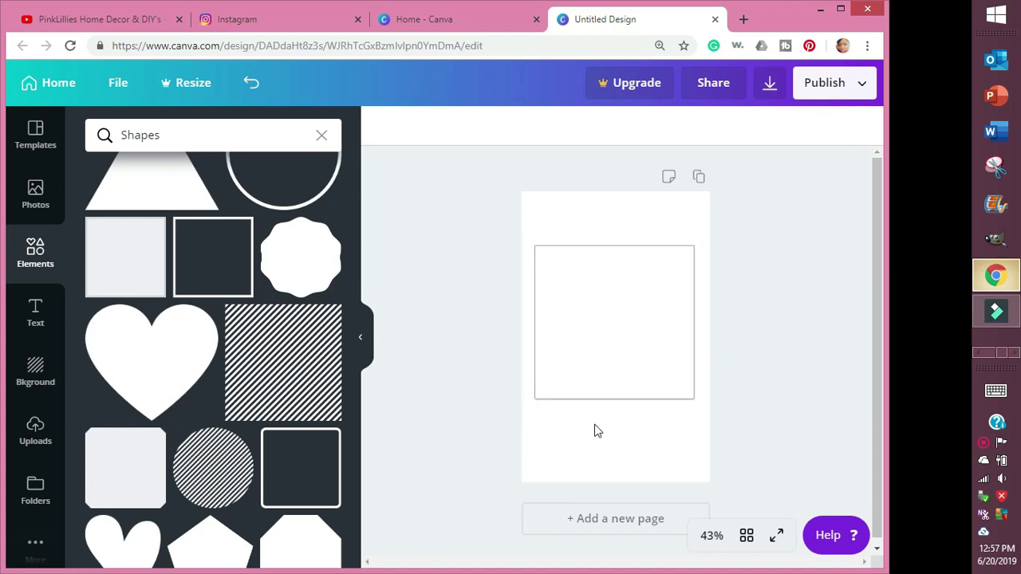
- Add the thin white line with small opposing pointed ends from the Lines elements to the page
left_click_drag(355, 260, 351, 184)
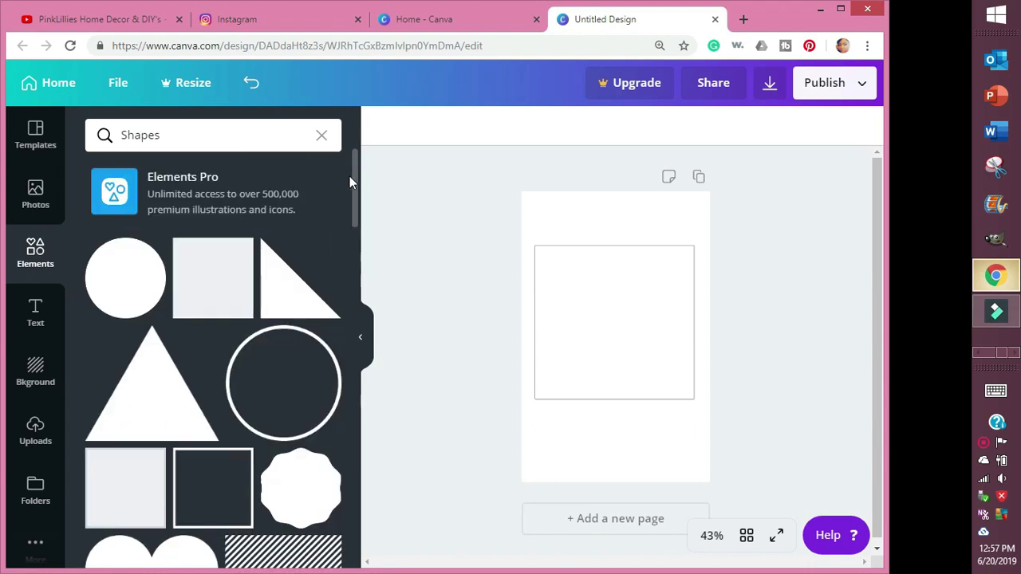
left_click(321, 135)
left_click_drag(353, 268, 99, 373)
left_click(319, 359)
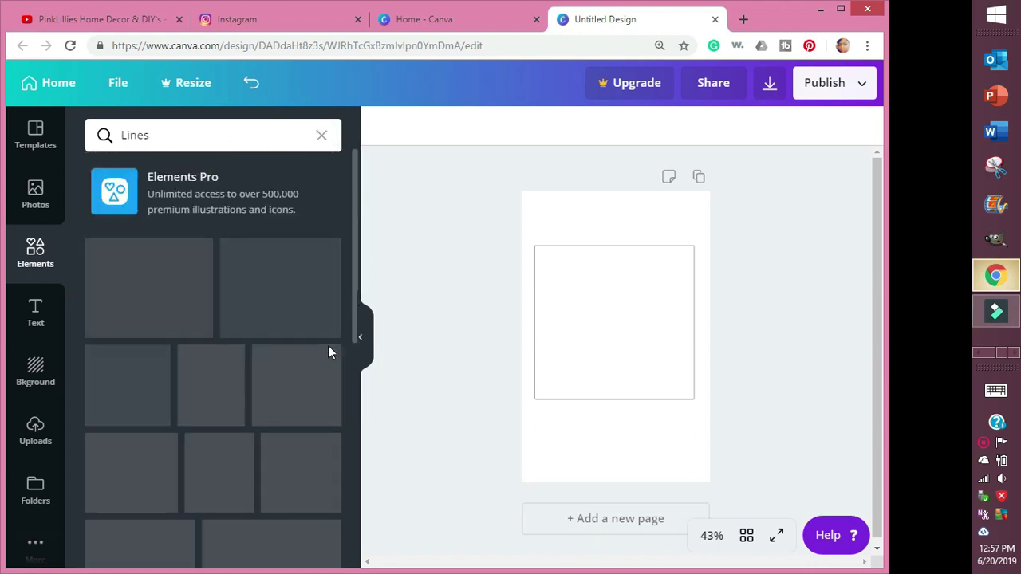
left_click_drag(355, 287, 353, 529)
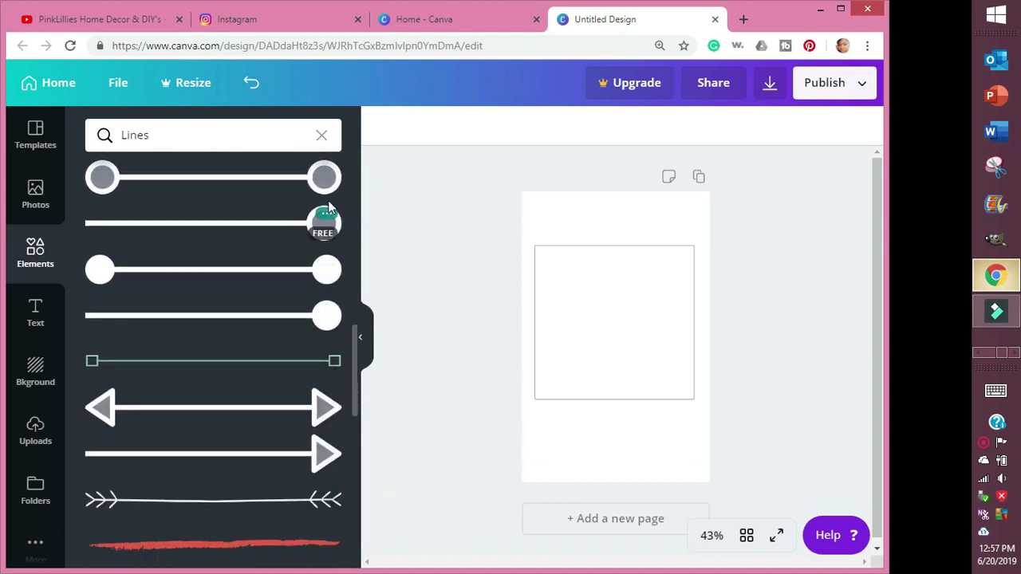
left_click_drag(357, 355, 357, 471)
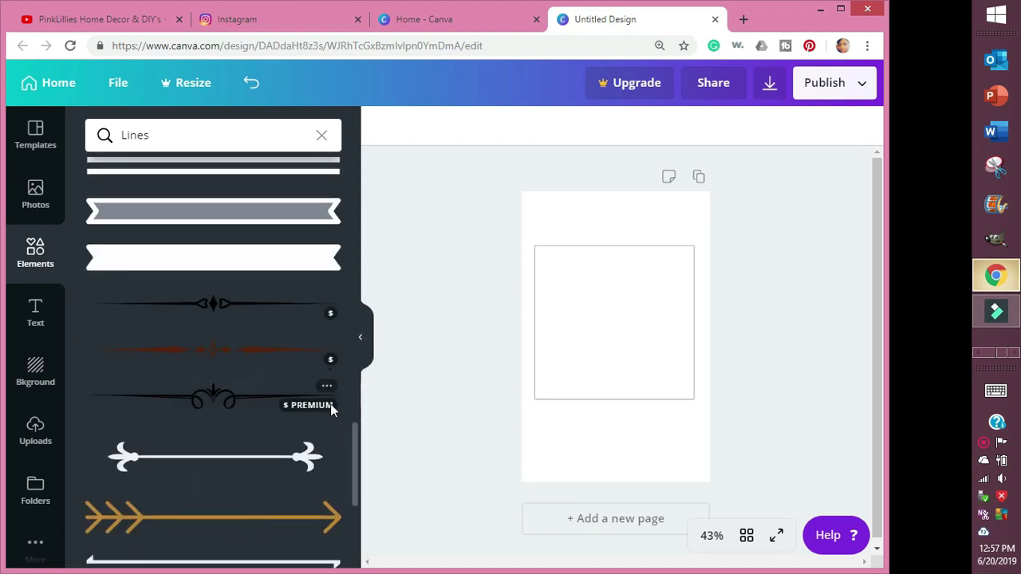
left_click_drag(350, 459, 358, 538)
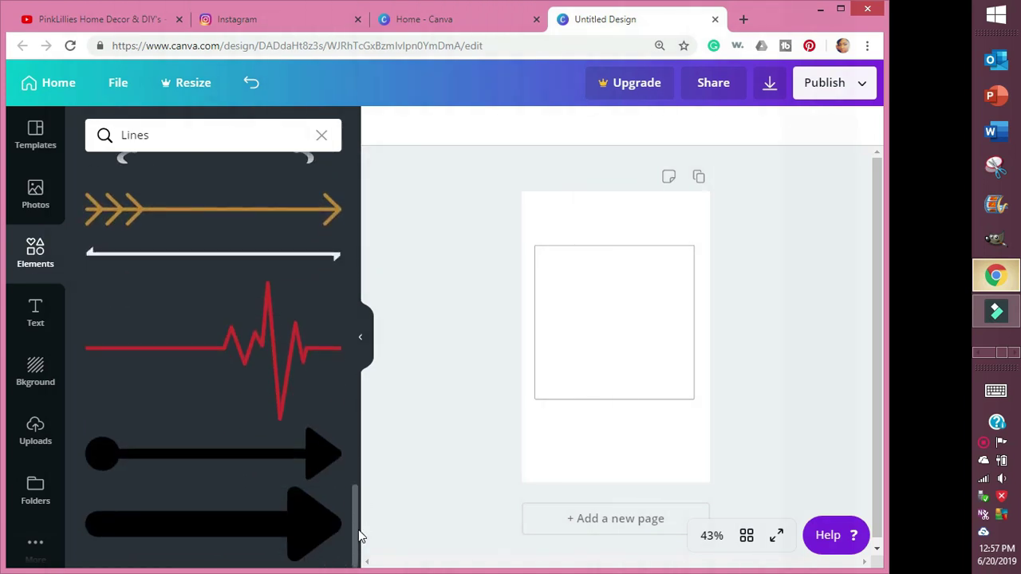
left_click(335, 256)
- Place the line in the upper part of the frame and stretch it across the frame's full width
left_click_drag(656, 338, 652, 278)
left_click(686, 279)
left_click_drag(544, 281, 534, 277)
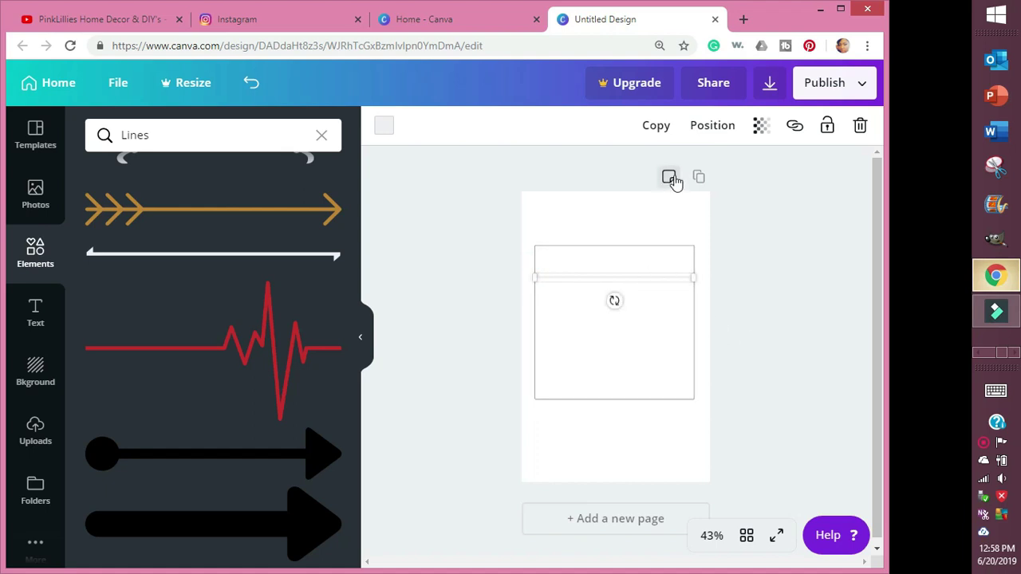
- Copy the line three times and place the copies one below another at roughly even spacing inside the frame
left_click(661, 297)
left_click(668, 281)
left_click(668, 129)
left_click_drag(623, 278, 619, 309)
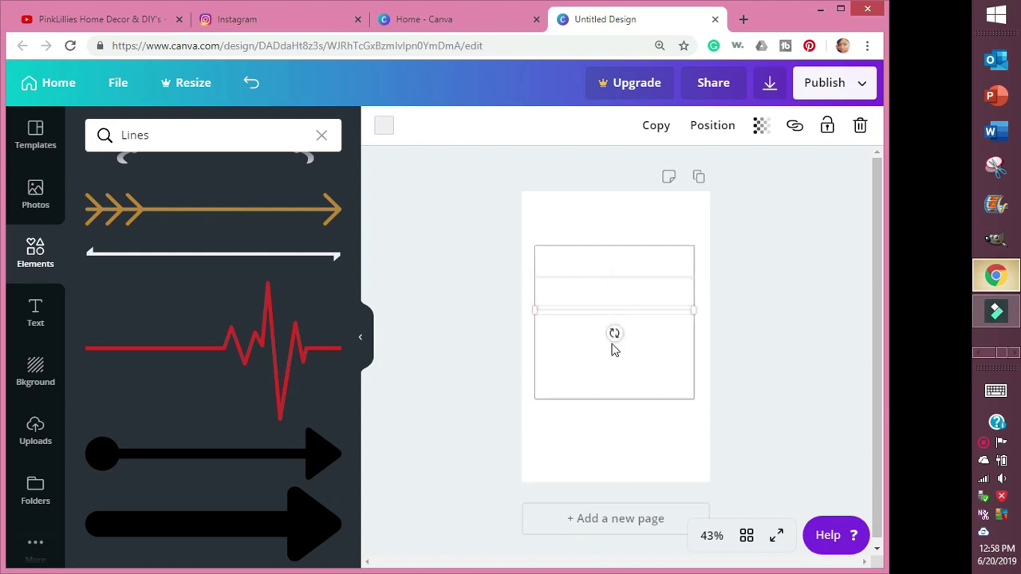
left_click(662, 132)
left_click_drag(615, 319, 612, 341)
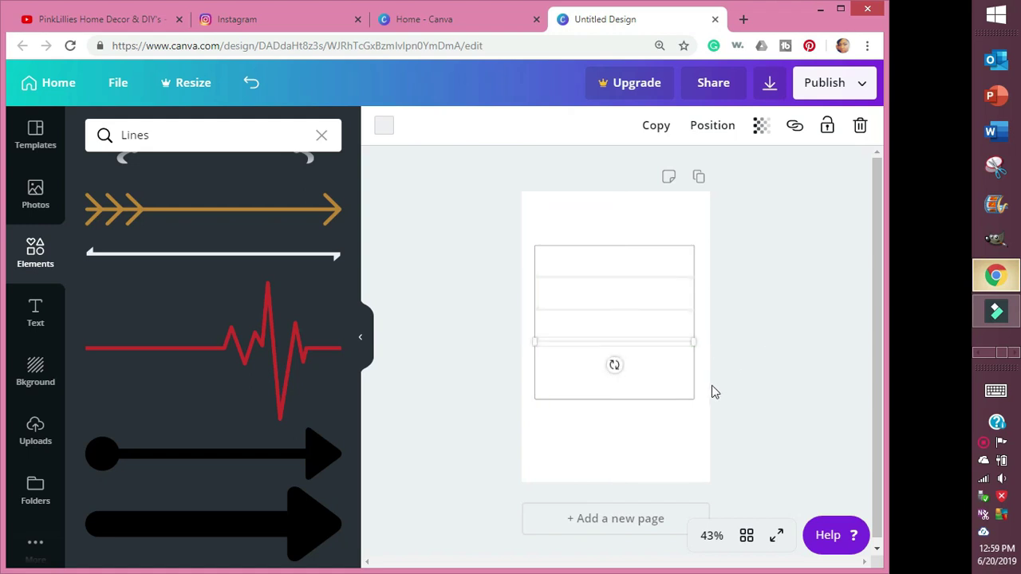
left_click(659, 133)
left_click_drag(624, 349, 615, 369)
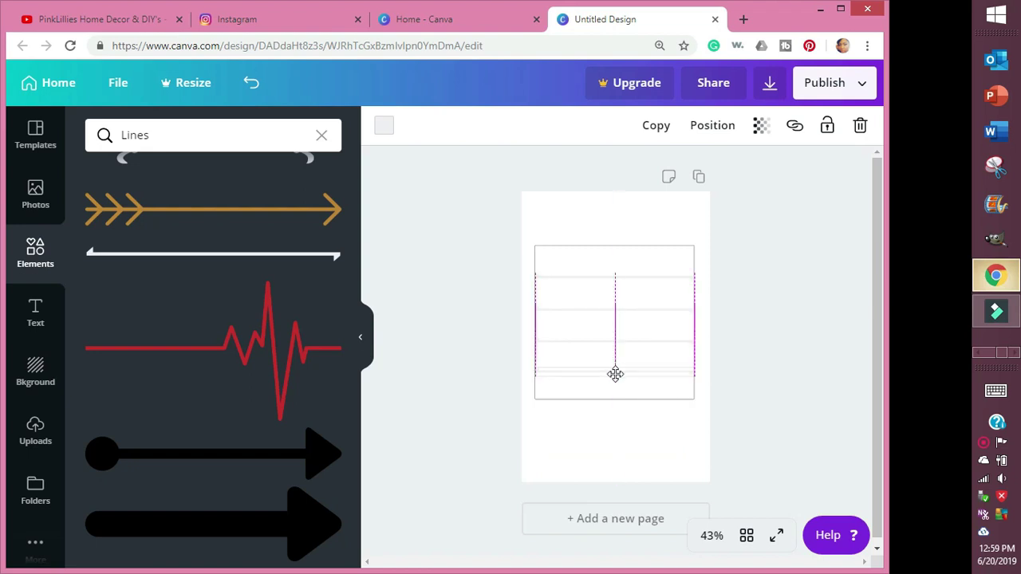
left_click(626, 429)
- Set the page background to light gray
left_click(712, 537)
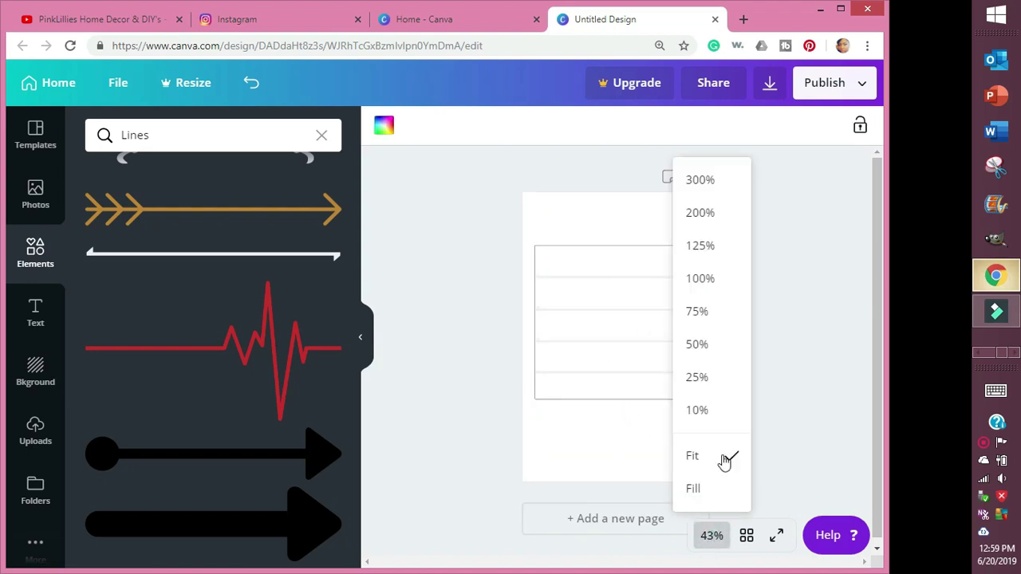
left_click(729, 346)
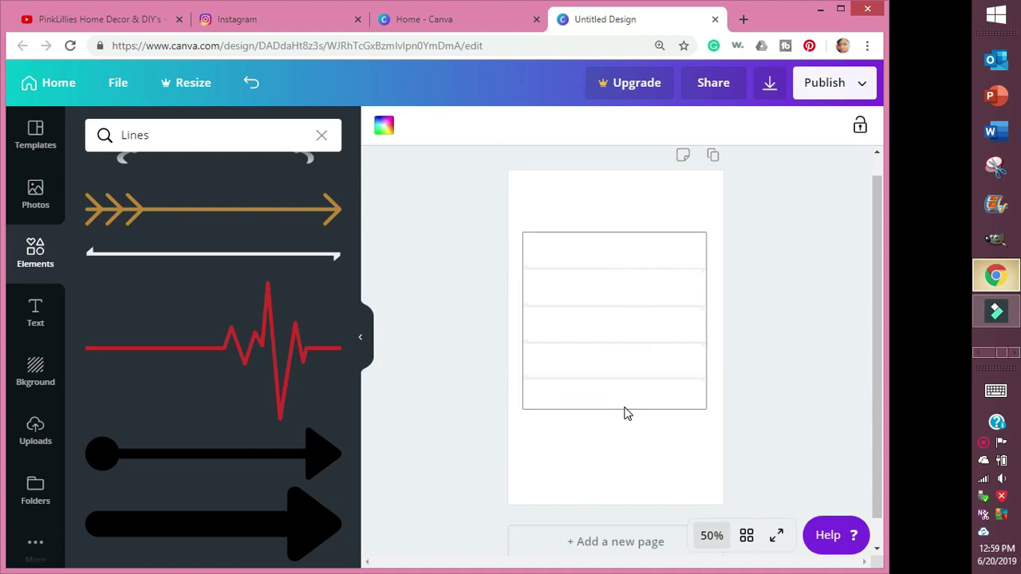
left_click(713, 538)
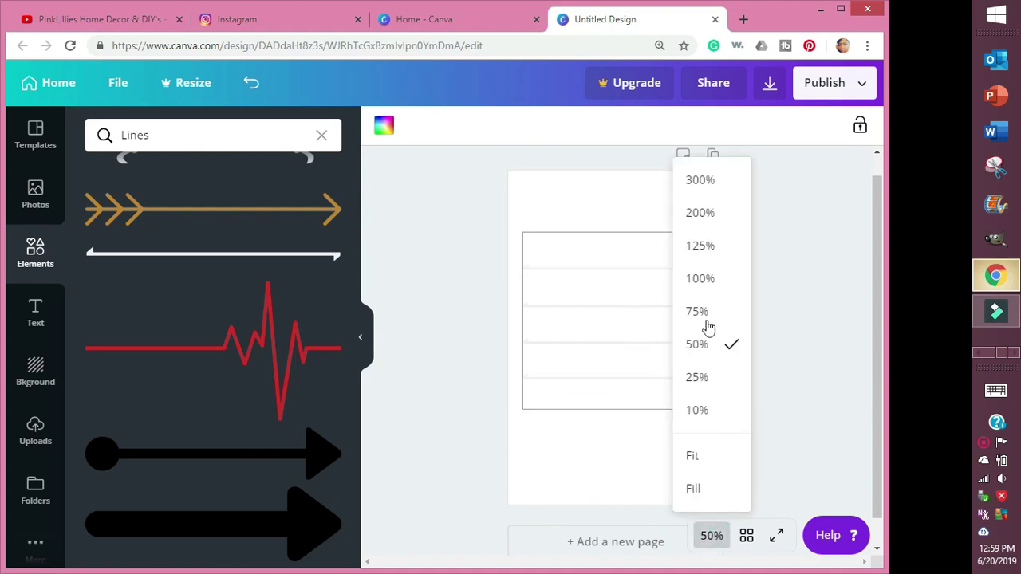
left_click(707, 311)
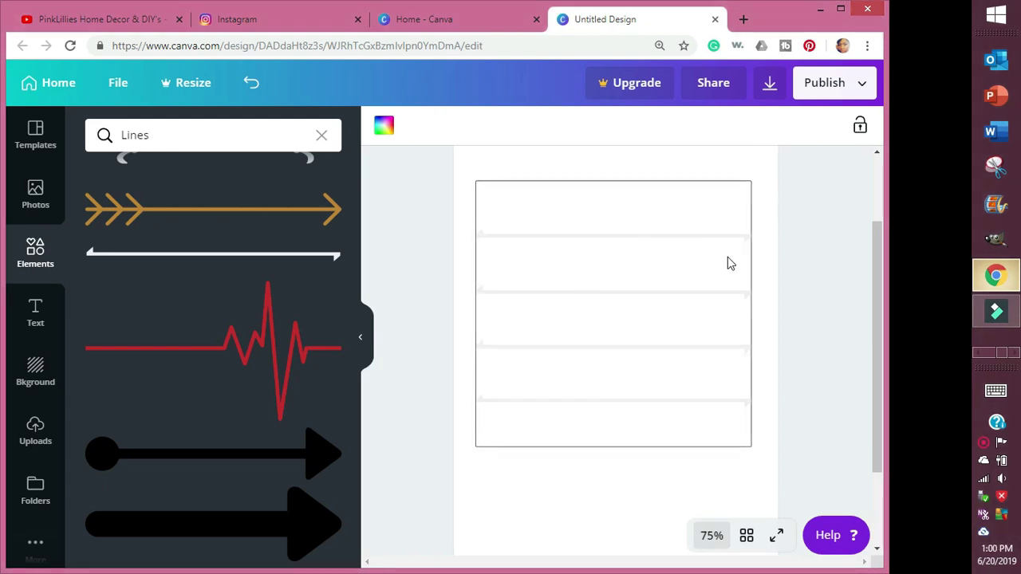
left_click(383, 126)
left_click(272, 274)
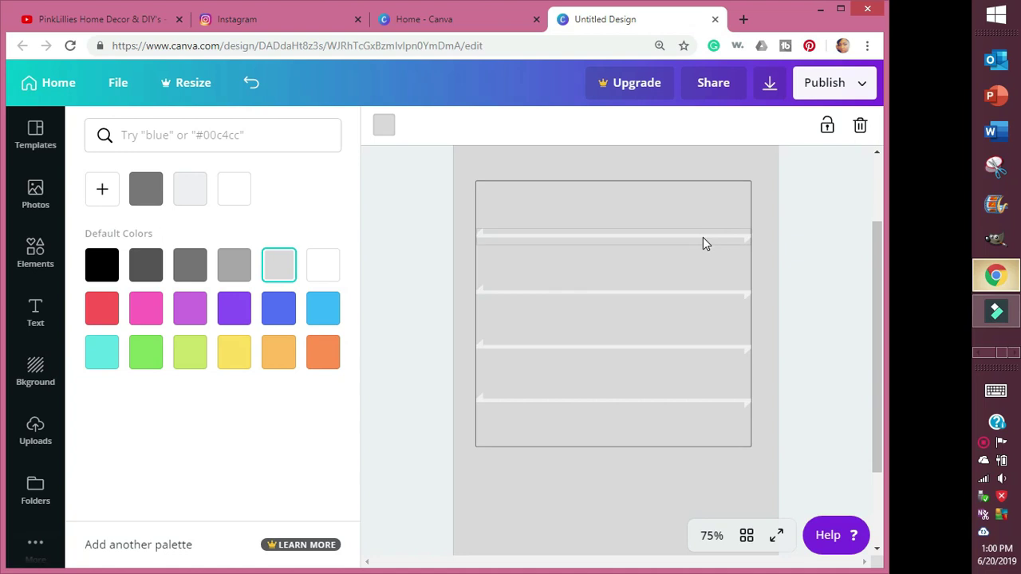
- Move all four lines up slightly to even out the five rows inside the frame
left_click(674, 238)
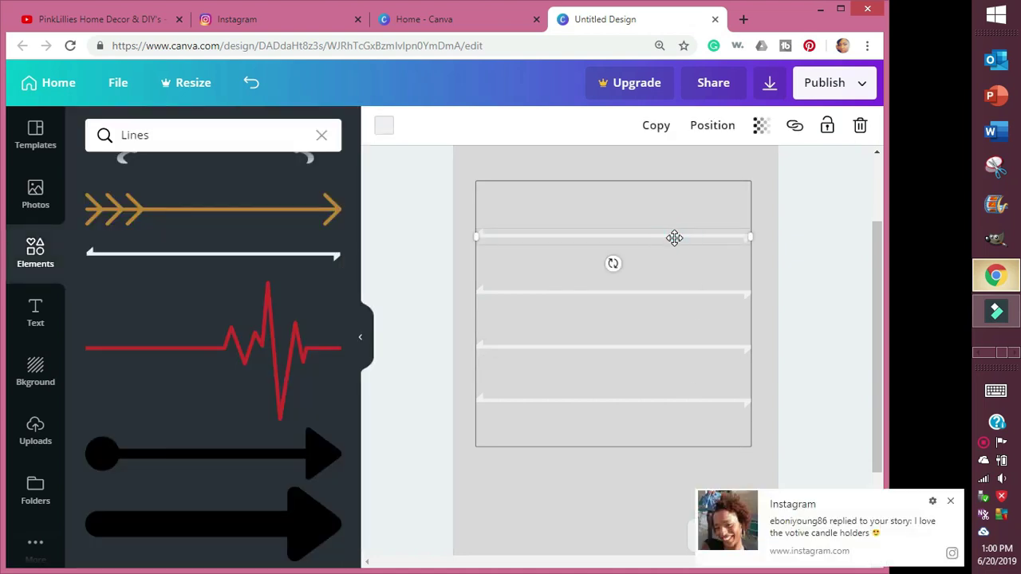
left_click_drag(676, 237, 663, 285)
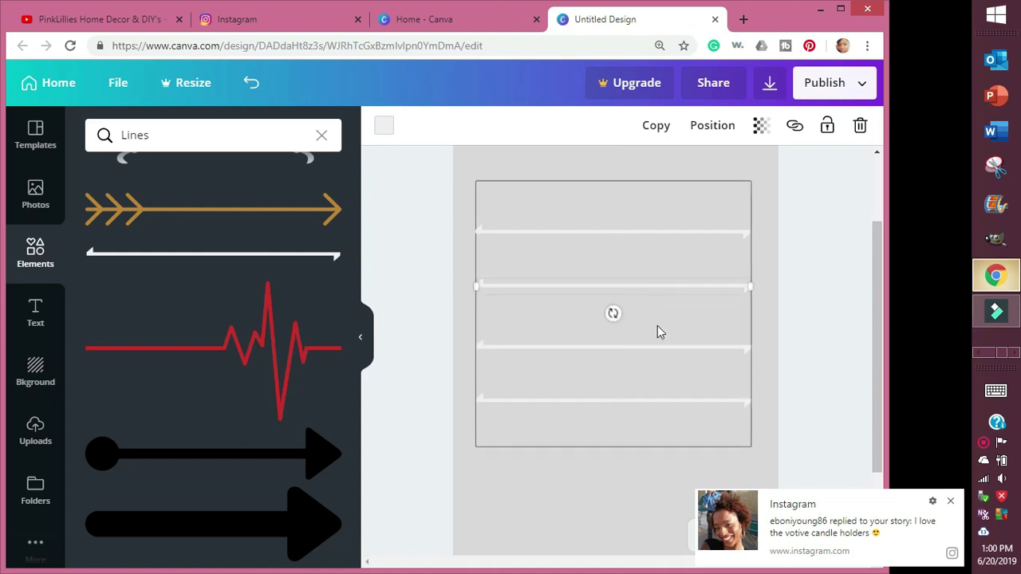
left_click(654, 345)
left_click_drag(653, 344, 652, 340)
left_click(638, 399)
left_click_drag(638, 399, 638, 396)
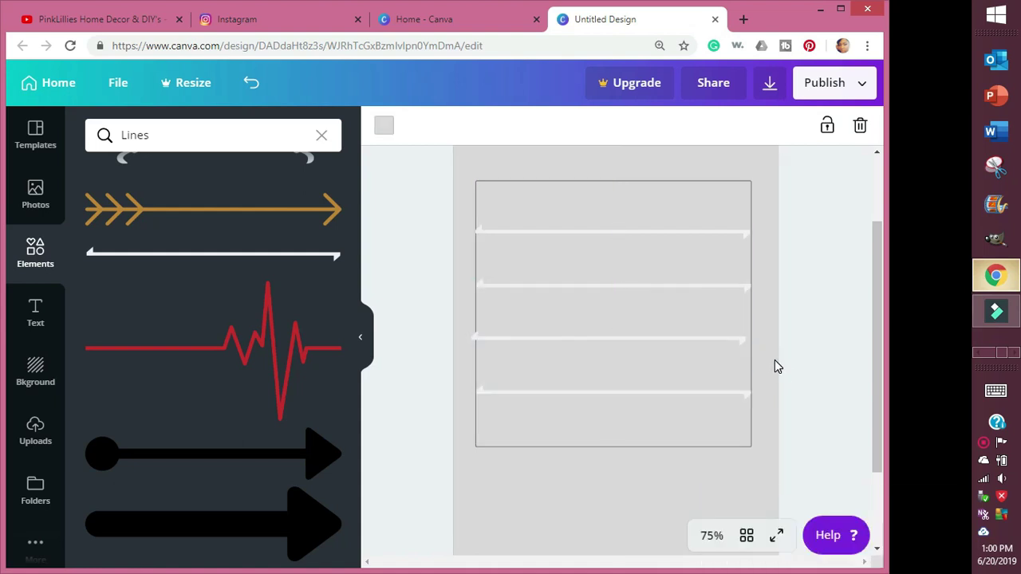
- Shift the third line and the top line right to line up with the frame's sides
left_click_drag(725, 349, 730, 347)
left_click(774, 351)
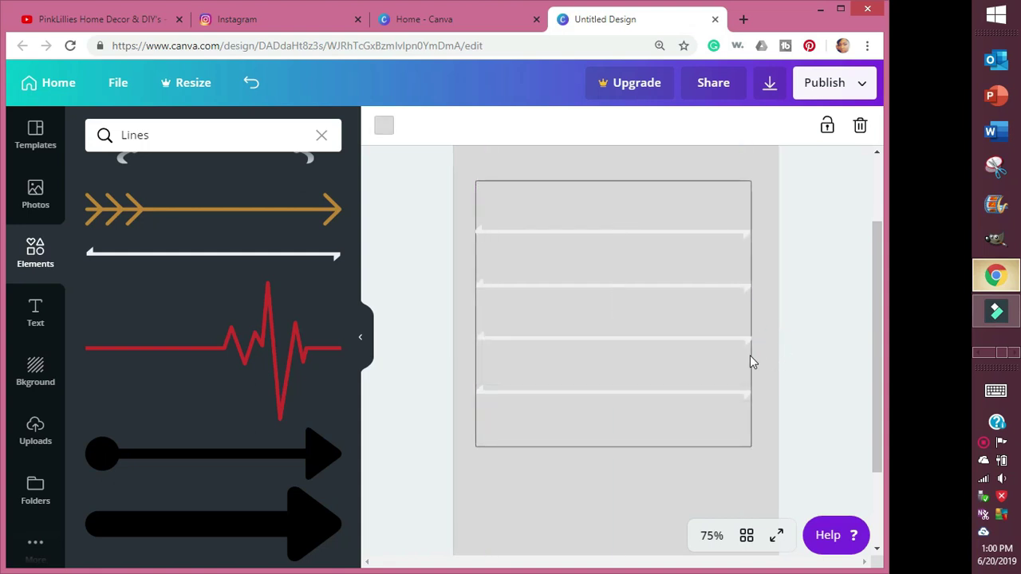
left_click(693, 339)
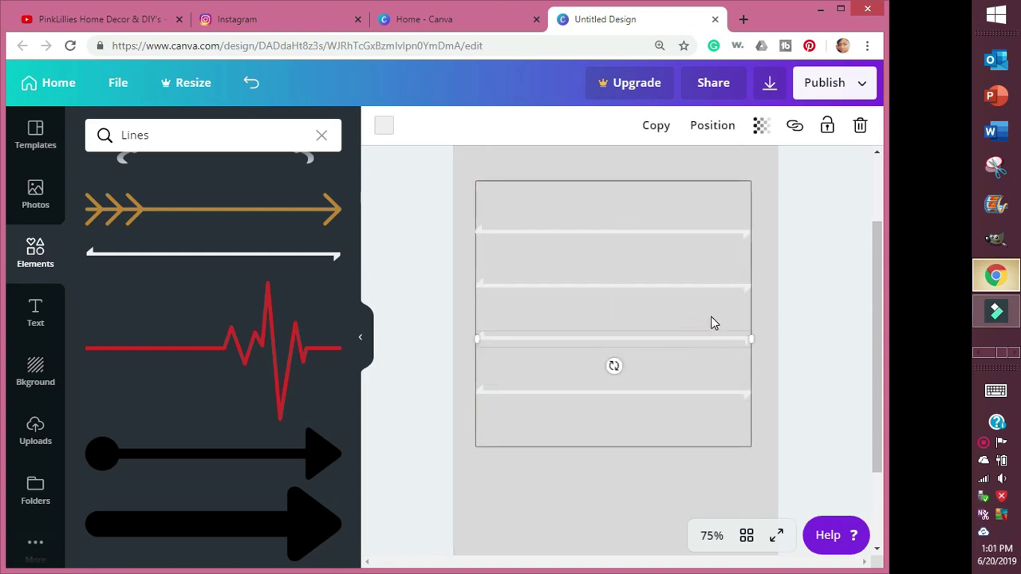
left_click(778, 304)
left_click(722, 232)
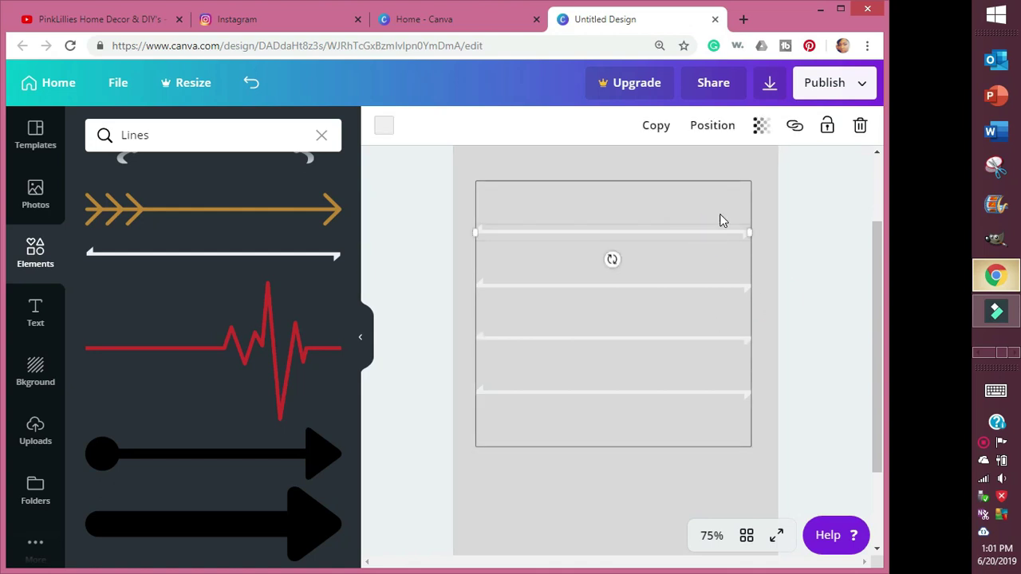
left_click(763, 233)
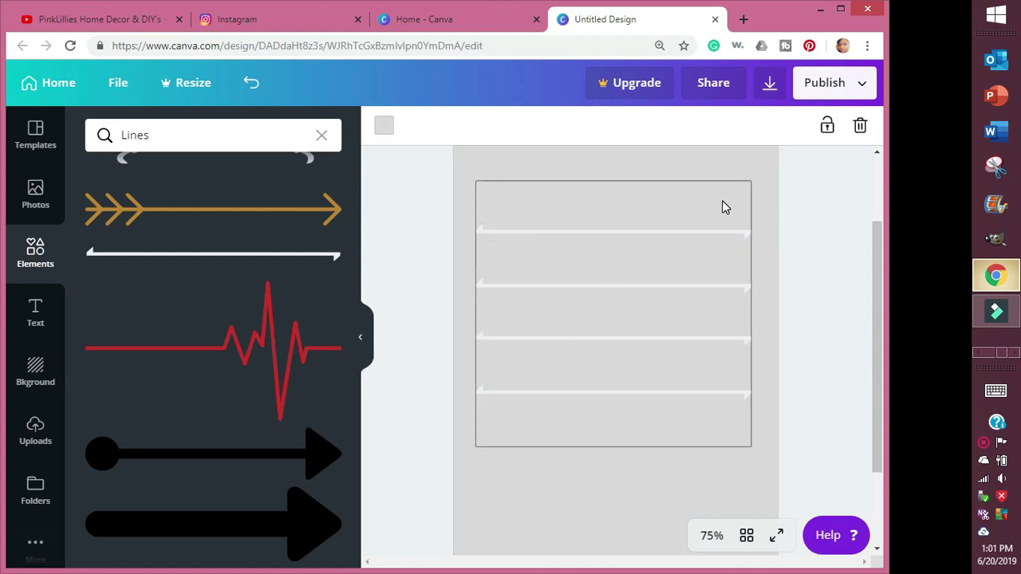
- Copy the top horizontal line, rotate the copy vertical and place it inside the frame as the first column divider
left_click(722, 234)
left_click(655, 125)
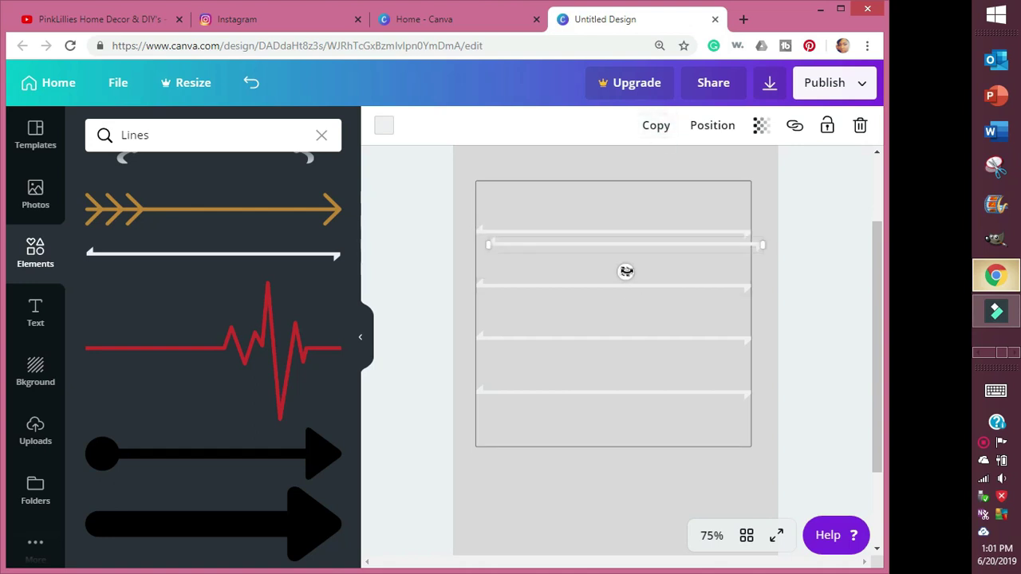
left_click_drag(626, 271, 424, 250)
left_click_drag(629, 221, 538, 292)
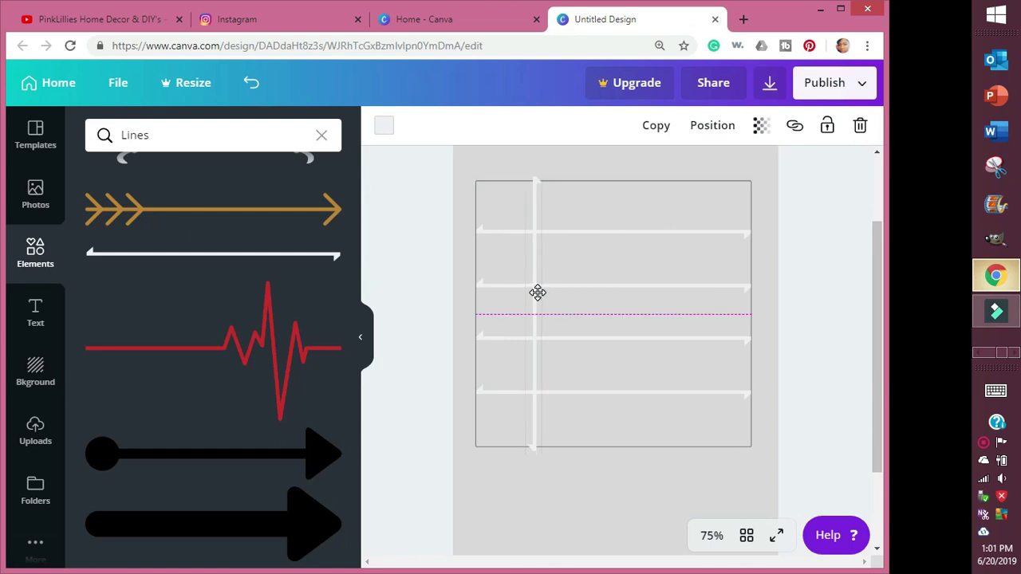
left_click_drag(537, 293, 537, 290)
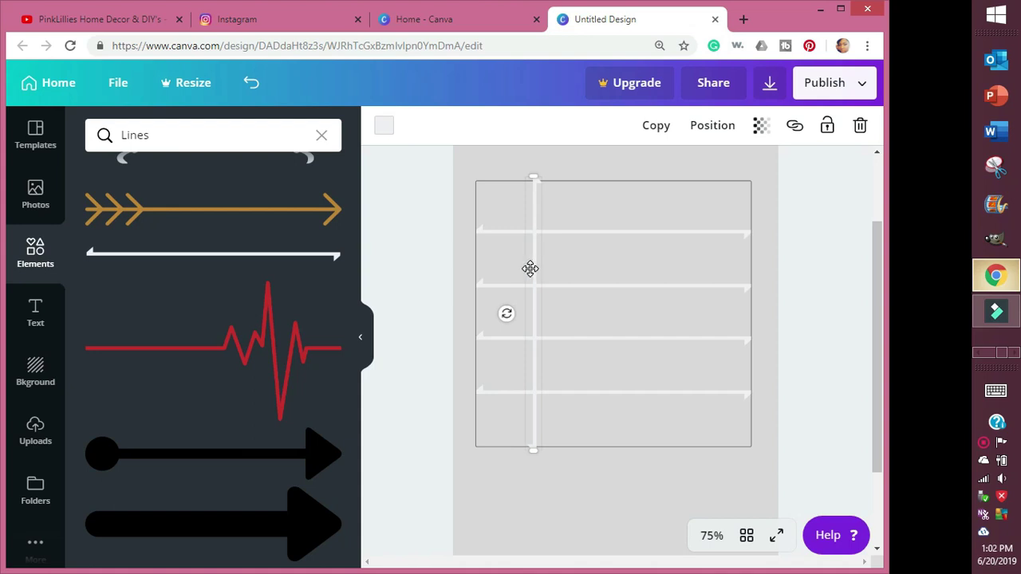
left_click_drag(538, 342, 517, 339)
left_click_drag(520, 178, 519, 178)
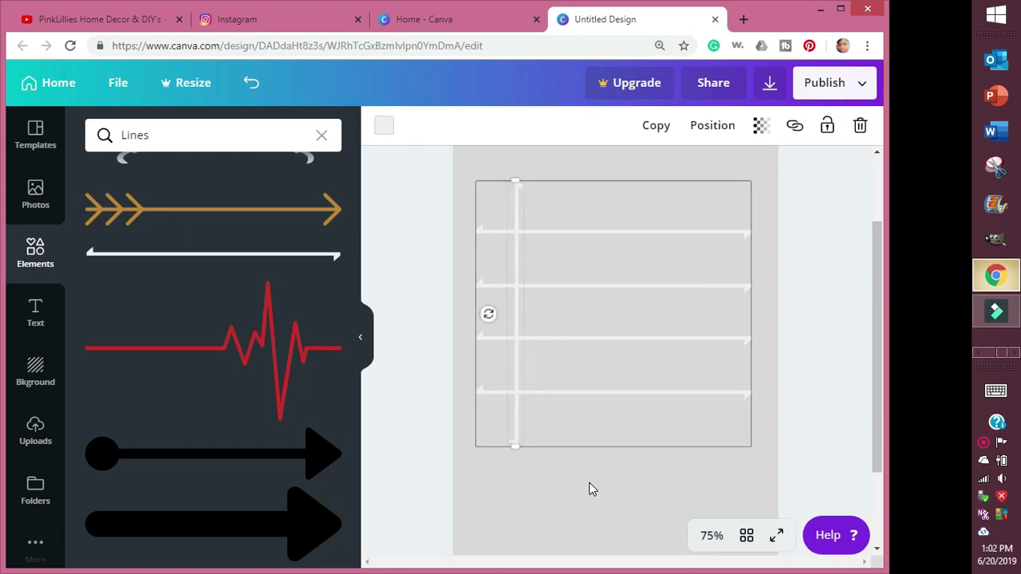
- Copy the vertical line five times and space the copies evenly across the frame to form seven columns
left_click(656, 128)
left_click_drag(529, 308, 557, 294)
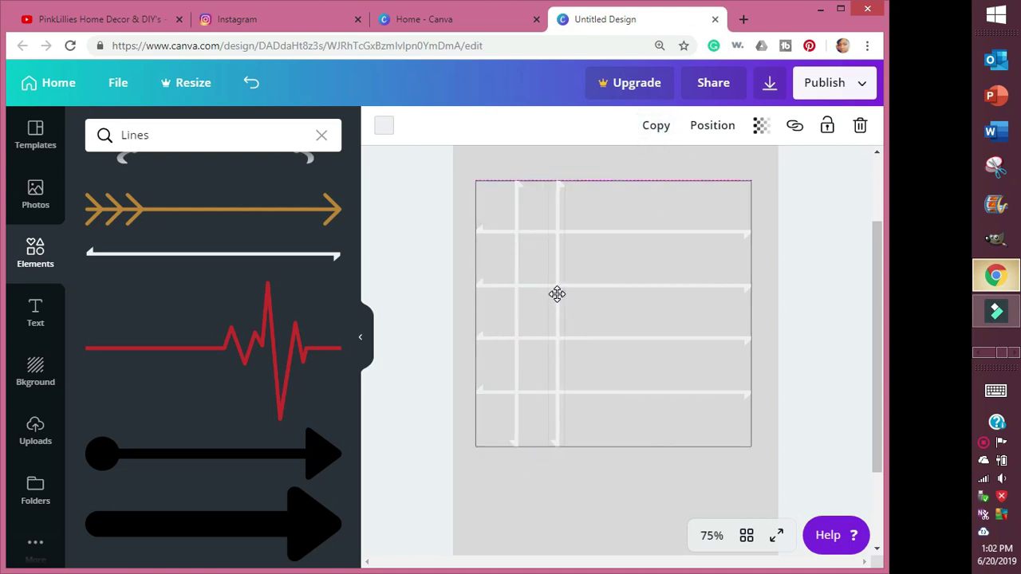
left_click(657, 128)
left_click_drag(569, 260, 596, 244)
left_click(656, 125)
left_click_drag(595, 300, 637, 310)
left_click(657, 128)
left_click_drag(649, 275, 676, 277)
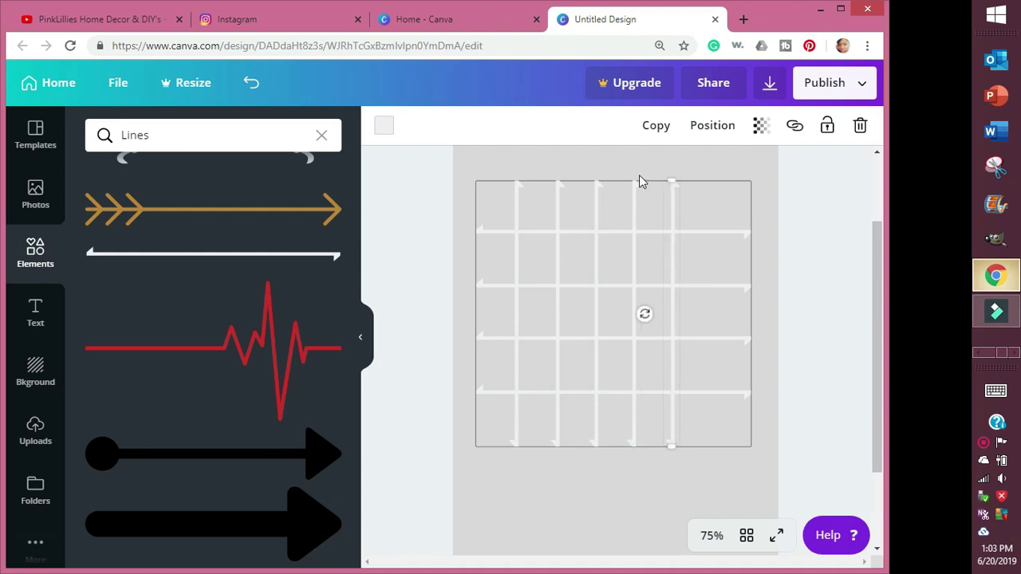
left_click(656, 125)
left_click_drag(691, 240, 718, 231)
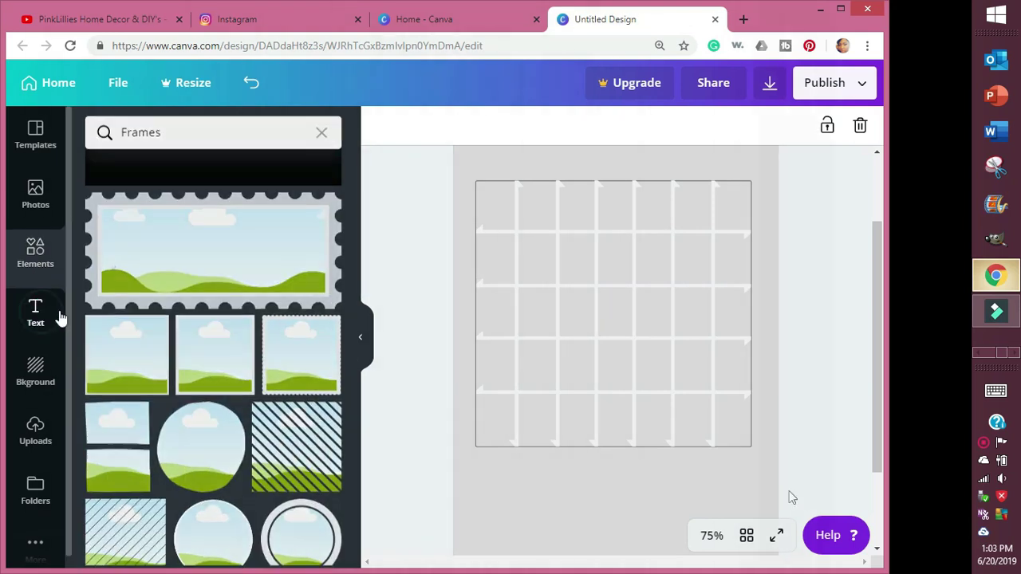
- Add a heading text to the page and place it centered above the grid
left_click(57, 313)
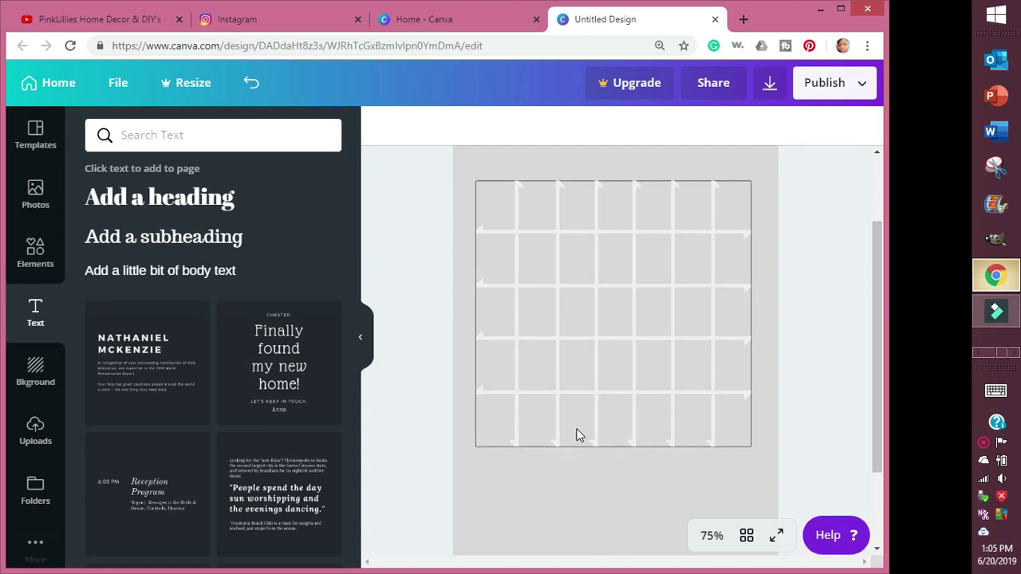
left_click_drag(875, 294, 881, 248)
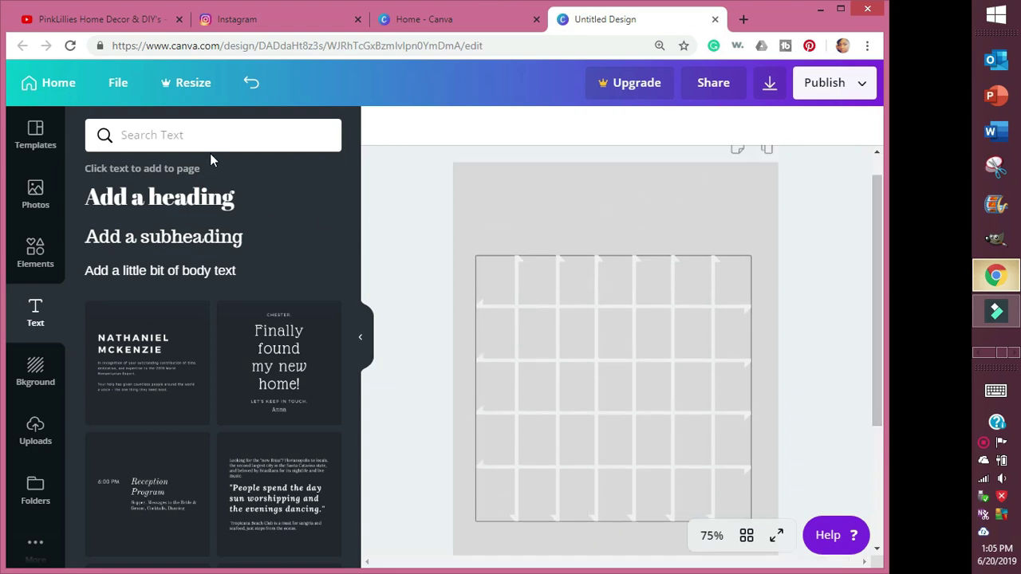
left_click(217, 207)
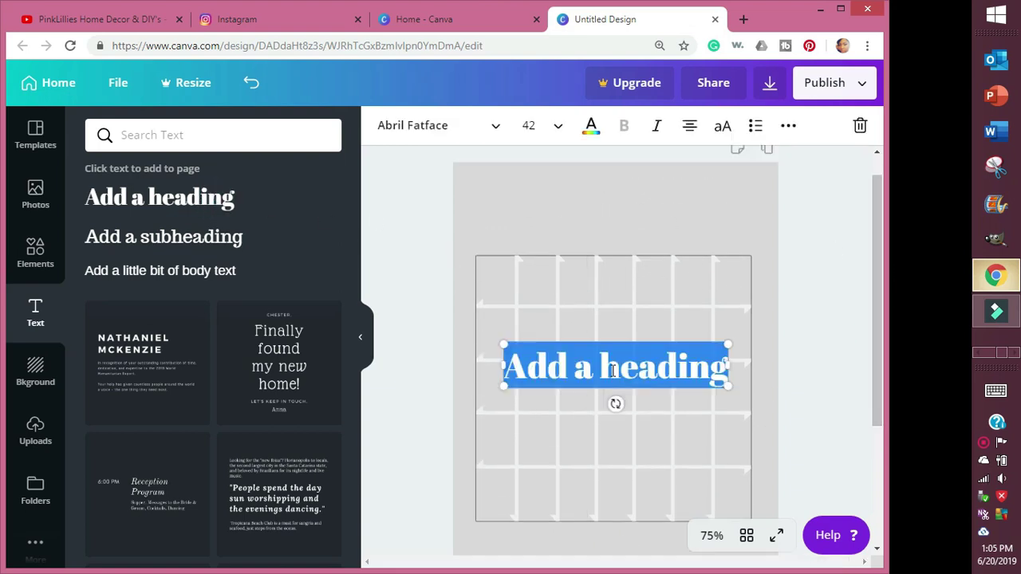
left_click_drag(622, 395, 629, 237)
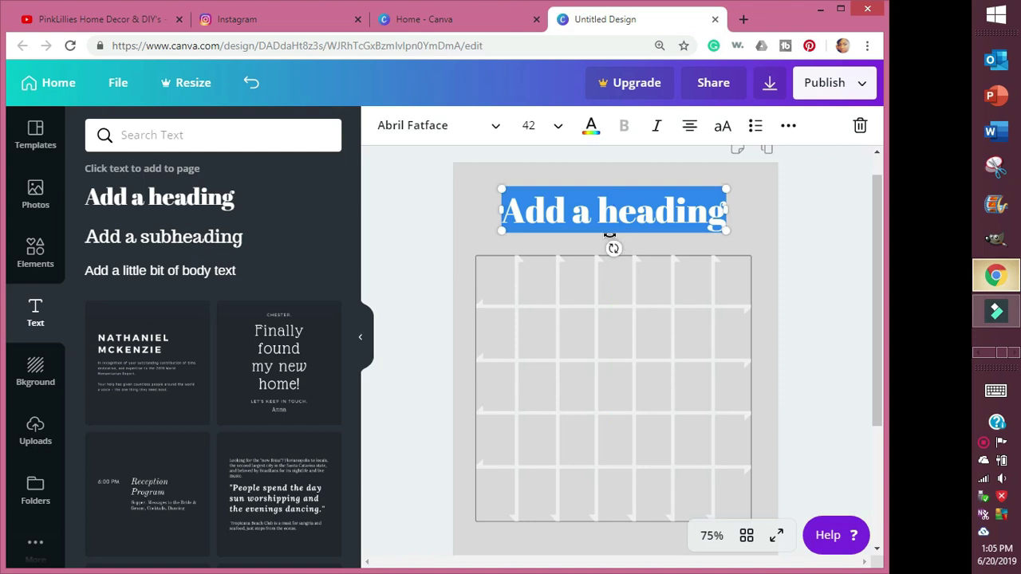
- Replace the heading text with June, widen its text box and re-center it above the grid
left_click(616, 205)
key("Delete")
key("Delete")
key("Delete")
key("Delete")
key("Delete")
key("Delete")
key("BackSpace")
key("BackSpace")
key("BackSpace")
key("BackSpace")
key("BackSpace")
key("BackSpace")
key("BackSpace")
type("June")
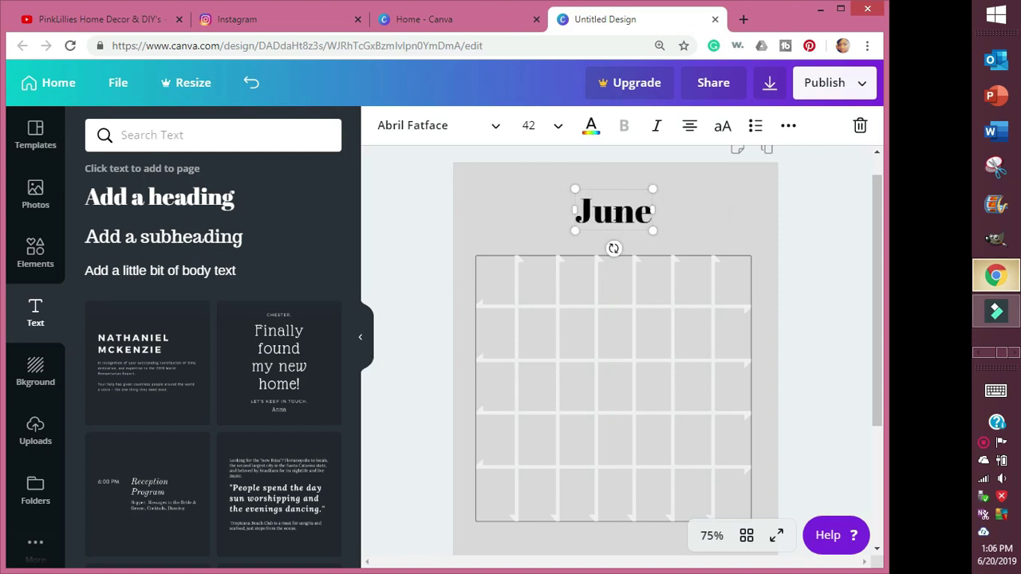
left_click_drag(571, 210, 527, 210)
left_click_drag(604, 184, 627, 184)
- Try the AdBhashitha font on the June heading, set it to Allura instead, and shift the heading down slightly
key("shift+Left")
key("shift+Left")
key("shift+Left")
key("shift+Left")
key("shift+Left")
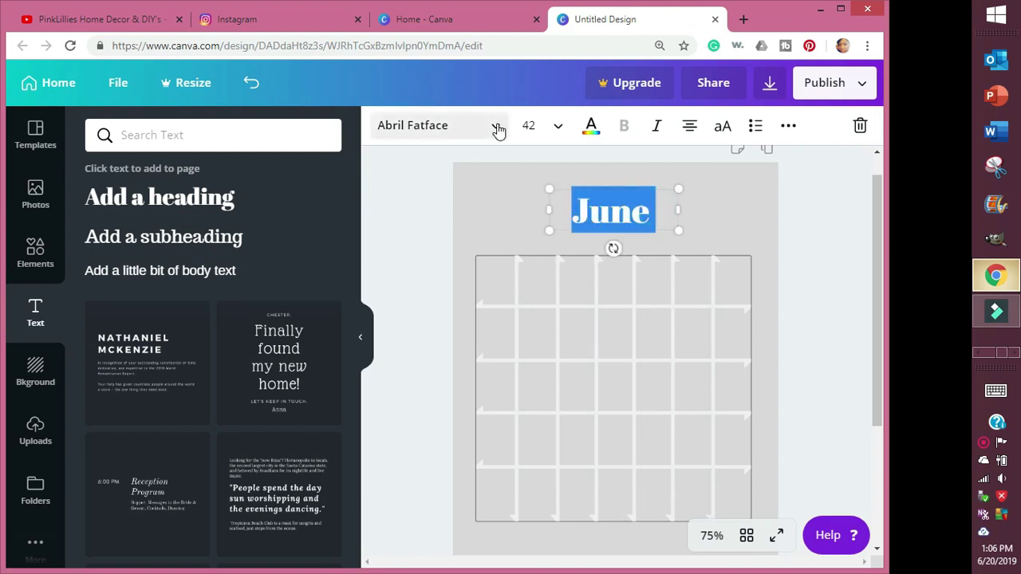
left_click(498, 130)
left_click_drag(353, 217, 346, 269)
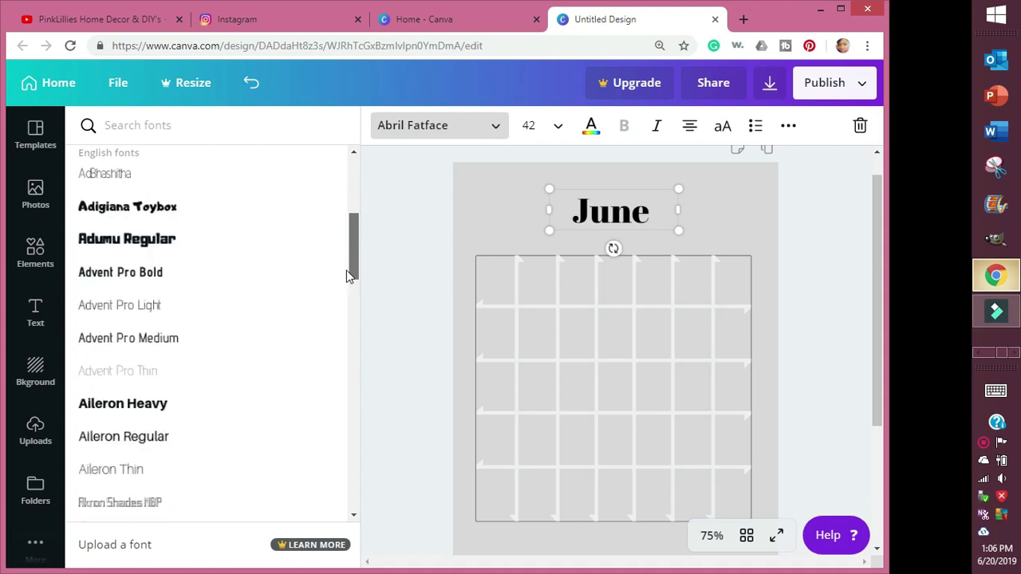
scroll(170, 223, "up", 1)
left_click(171, 224)
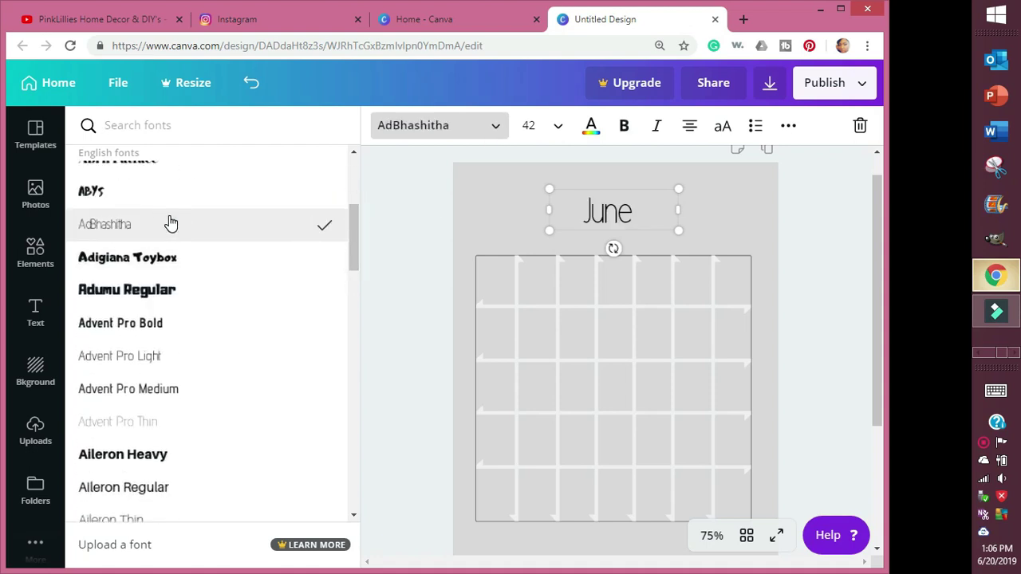
left_click_drag(354, 239, 363, 396)
left_click(110, 256)
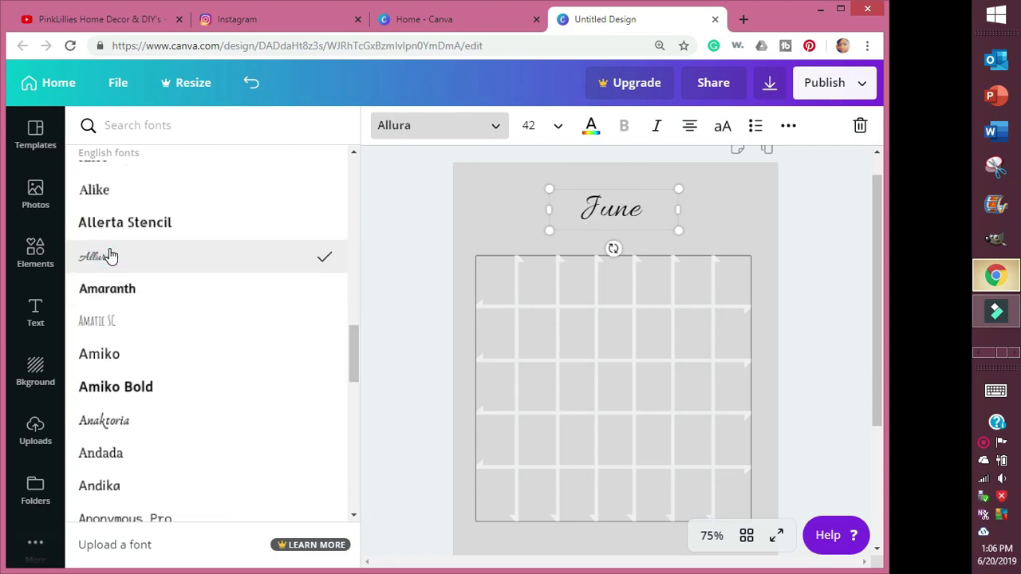
left_click_drag(612, 187, 612, 204)
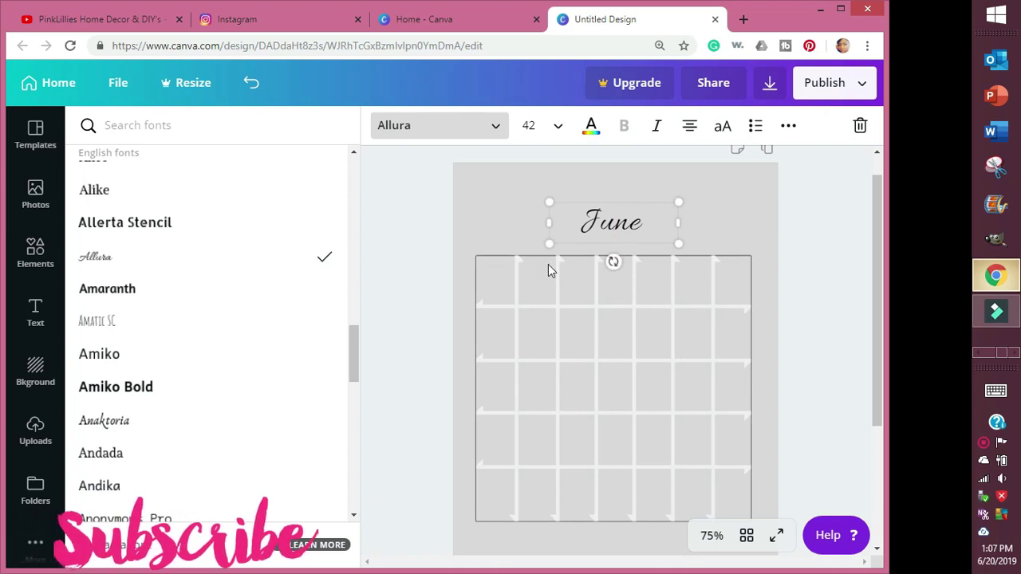
left_click(819, 217)
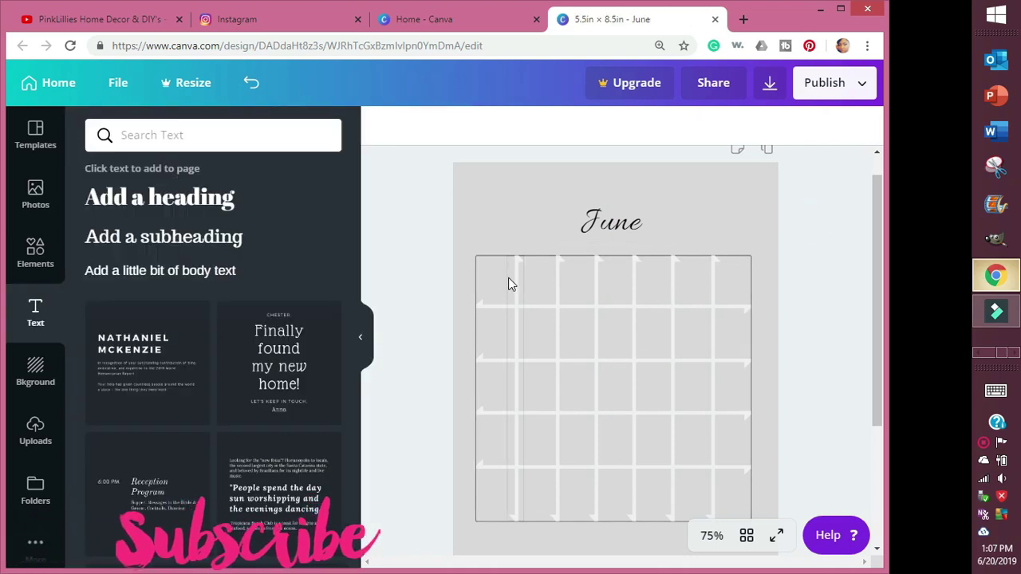
- Check the June 2019 dates in the system calendar and move the June heading up to leave room above the grid
left_click(998, 555)
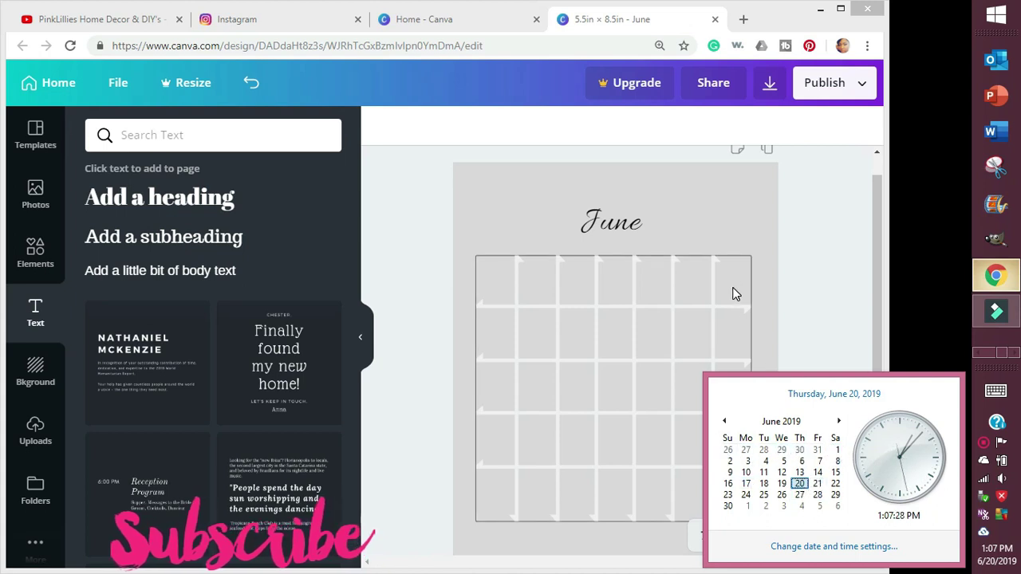
left_click(612, 231)
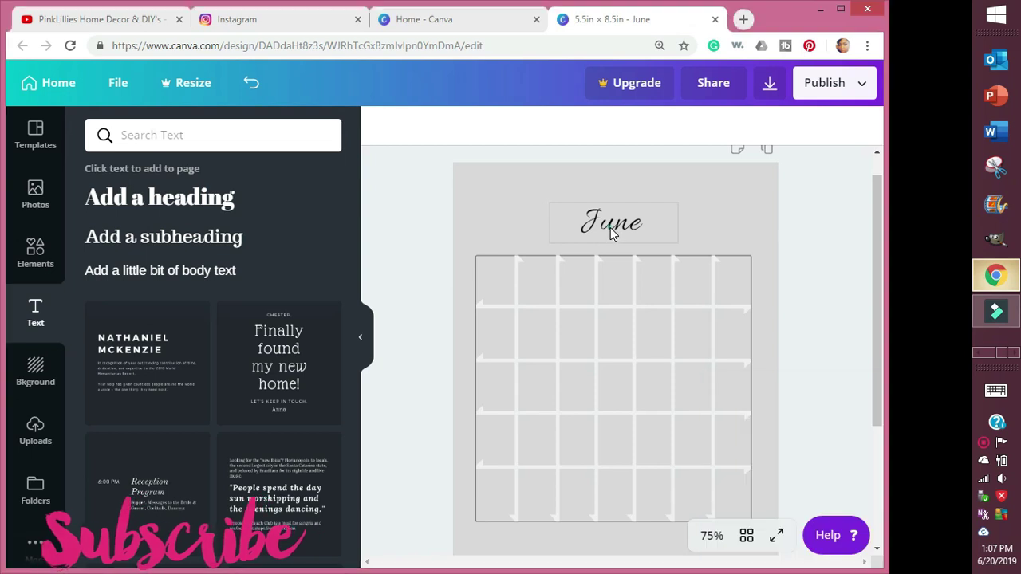
left_click(612, 231)
left_click(726, 243)
left_click_drag(645, 205, 653, 209)
left_click(821, 217)
- Add a subheading between the June heading and the grid and widen its box to nearly the full page width
left_click(225, 234)
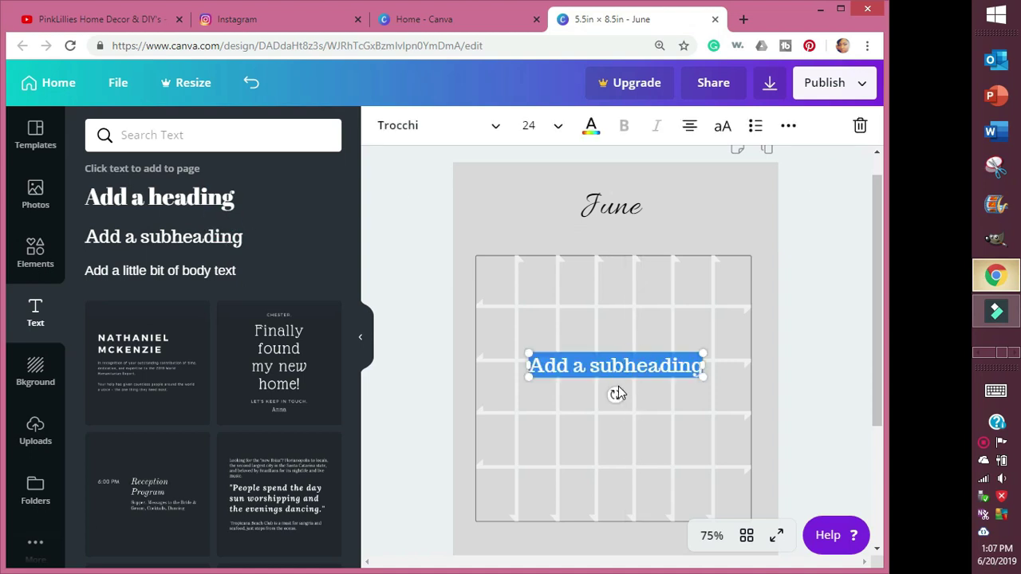
left_click_drag(632, 377, 634, 250)
double_click(634, 242)
left_click_drag(705, 245, 764, 239)
left_click_drag(526, 239, 456, 249)
left_click_drag(766, 239, 775, 239)
- Replace the subheading text with left-aligned weekday names: Sun Mon Tue Wed Thur Fri Sat
left_click_drag(709, 239, 494, 258)
key("BackSpace")
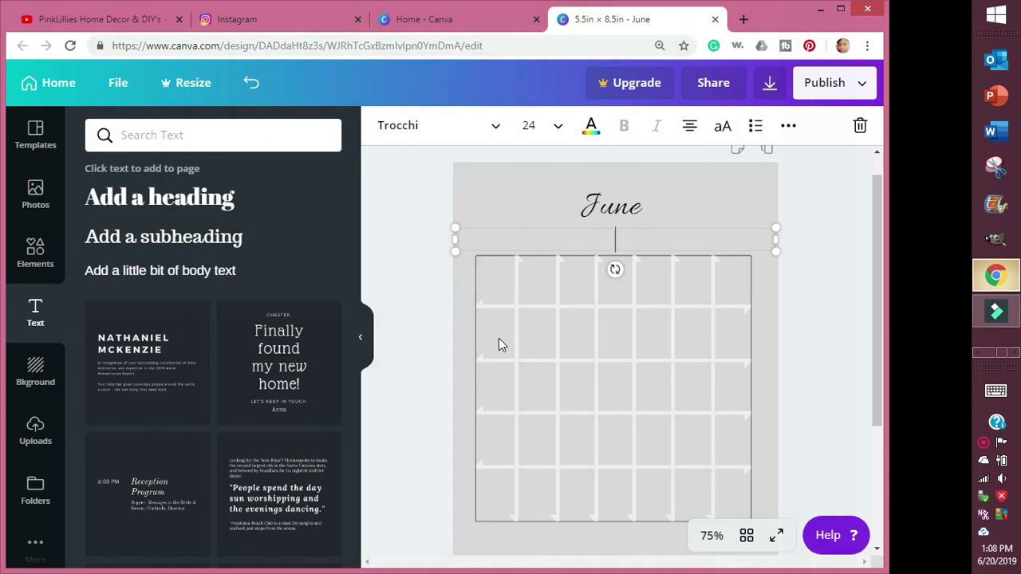
left_click(687, 126)
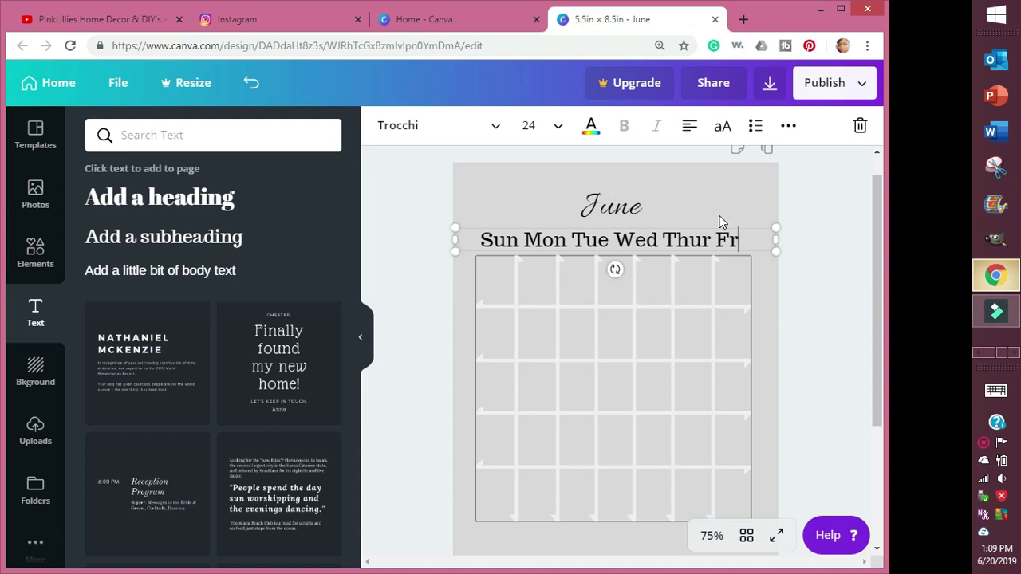
type("Sat")
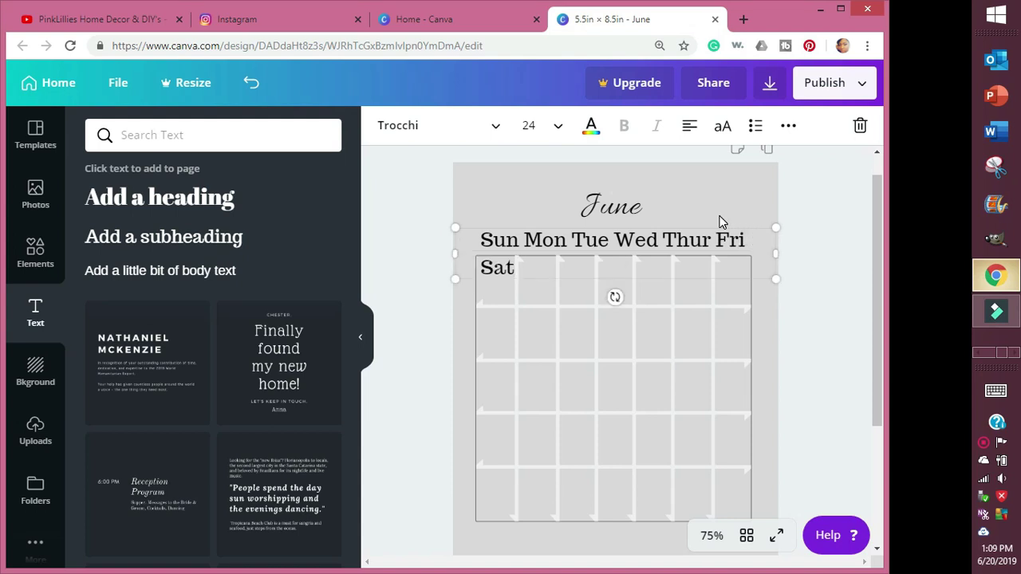
- Set the font of the whole weekday row to AdBhashitha
key("ctrl+a")
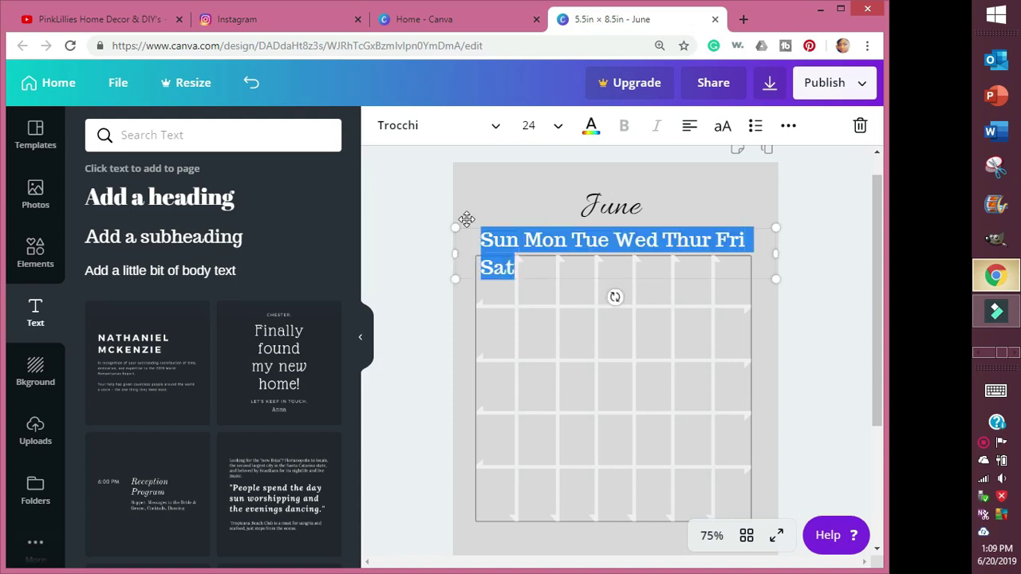
left_click(496, 127)
scroll(353, 210, "down", 2)
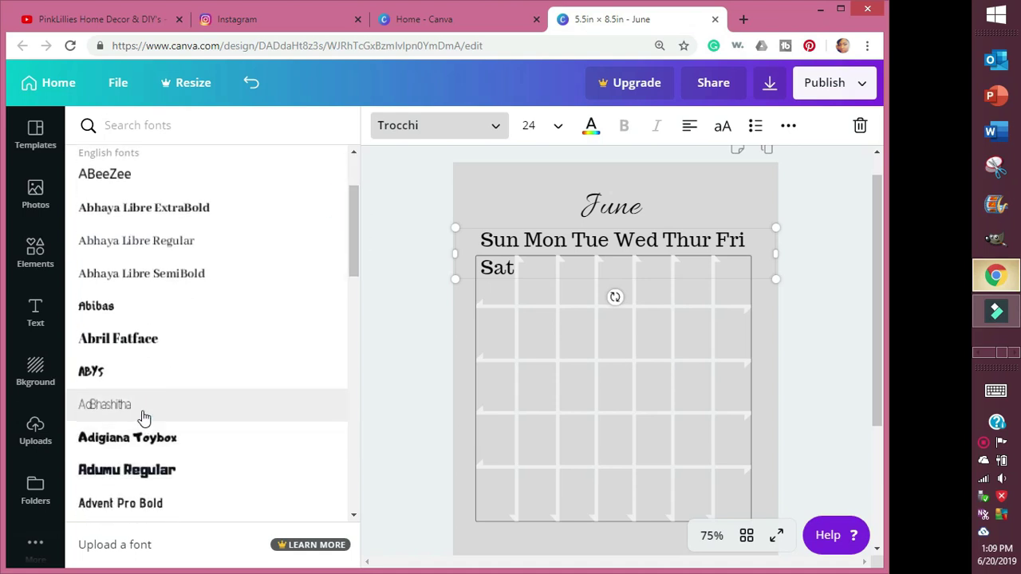
left_click(141, 408)
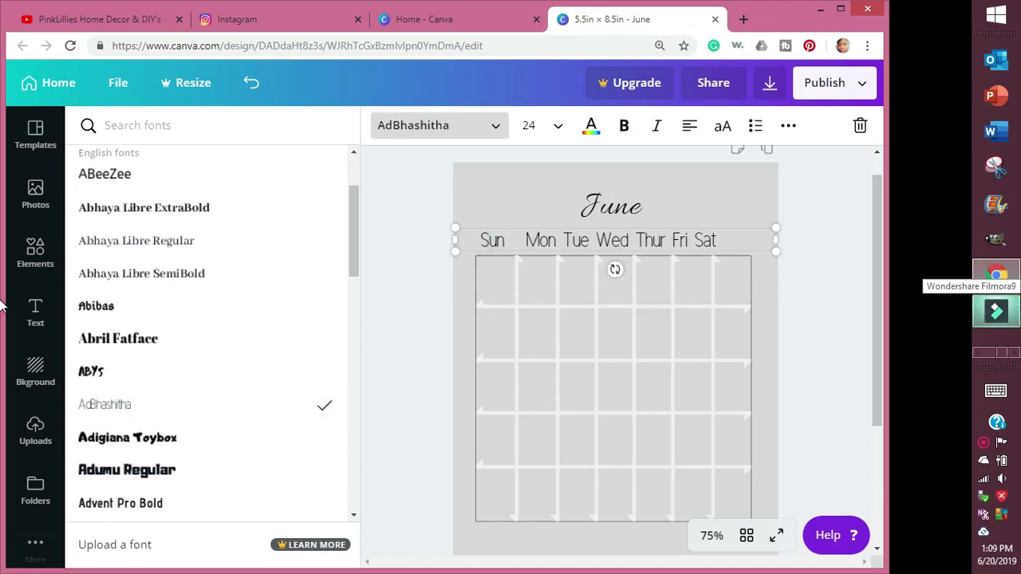
- Add spaces before Fri and Sat so they sit above the last two grid columns
key("Right")
key("Right")
key("Right")
key("Right")
key("Right")
key("Right")
key("Right")
key("Right")
key("Right")
key("Right")
key("Right")
key("Right")
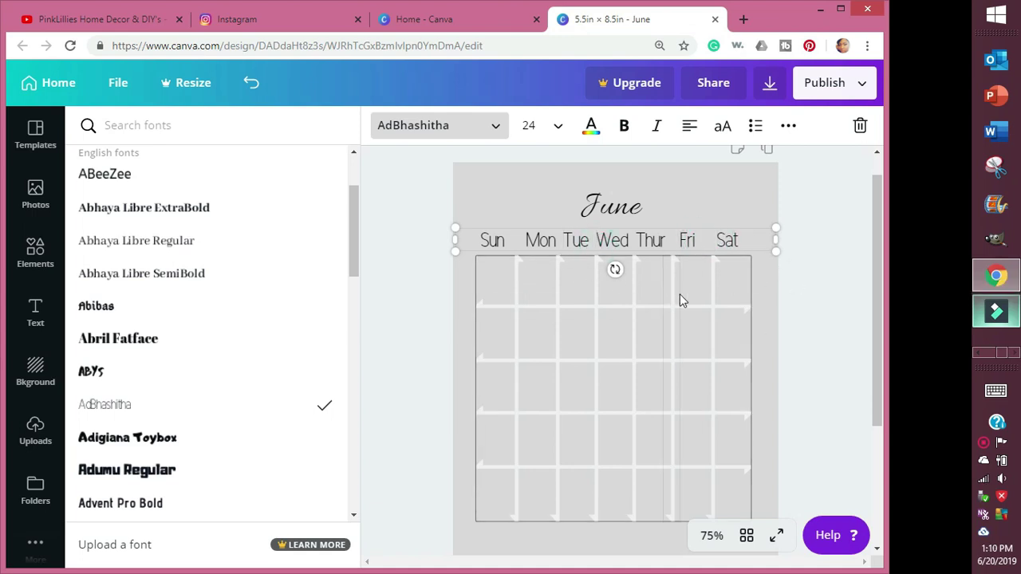
- Narrow the weekday text box and move it so the row lines up with the grid's columns
left_click(510, 239)
left_click_drag(454, 240, 483, 240)
left_click_drag(620, 232, 588, 229)
- Fine-tune the spaces around Sun, Mon, Tue and Wed to center them over their columns, and widen the weekday box slightly
left_click(508, 247)
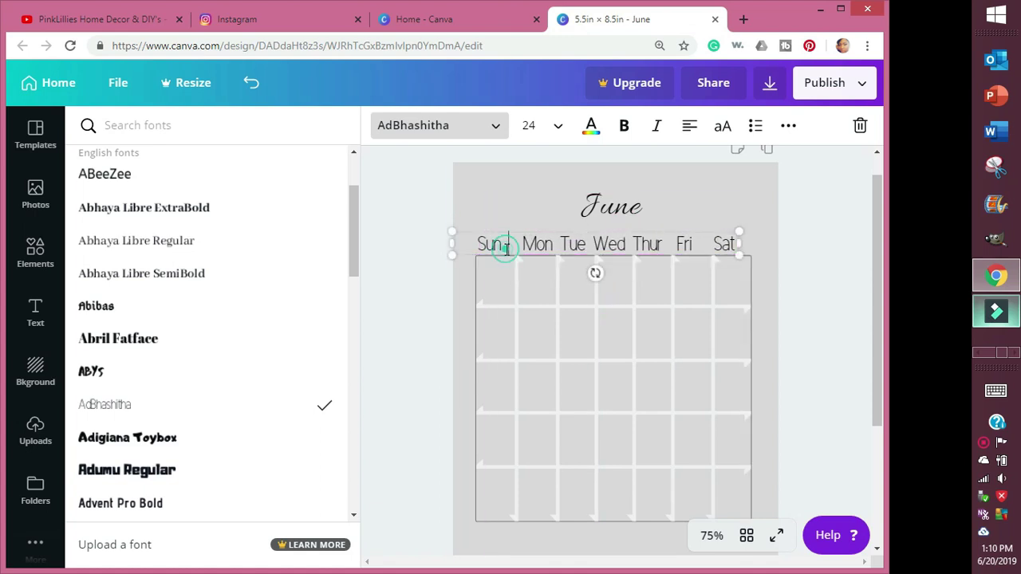
key("BackSpace")
left_click(524, 238)
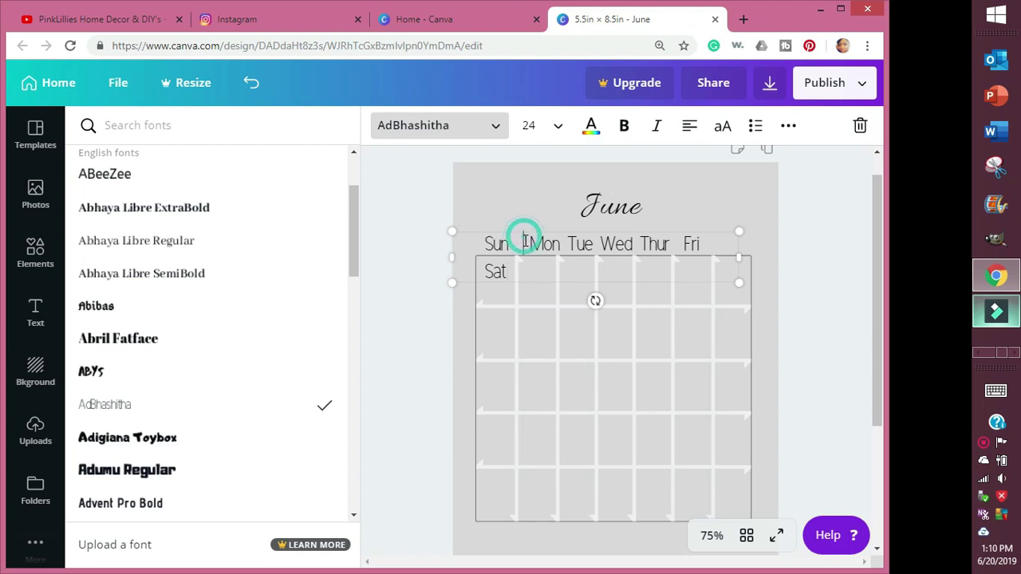
key("BackSpace")
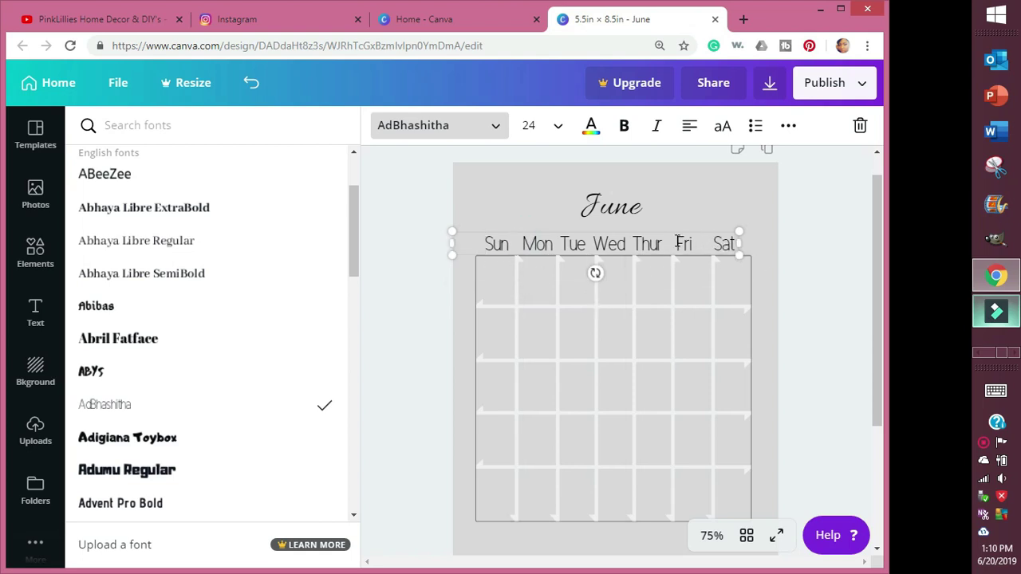
left_click(600, 247)
left_click(561, 245)
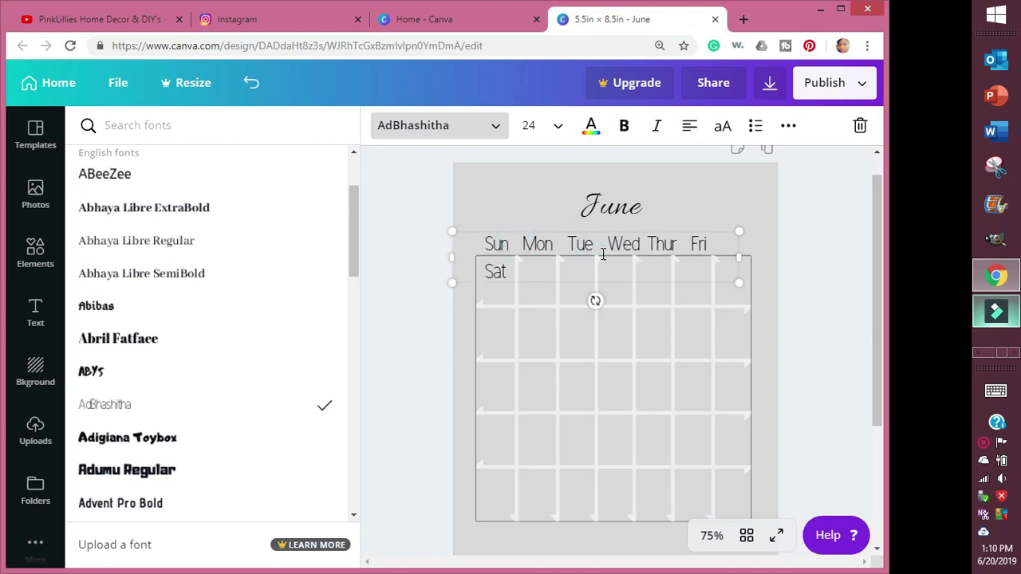
key("BackSpace")
left_click_drag(739, 257, 747, 243)
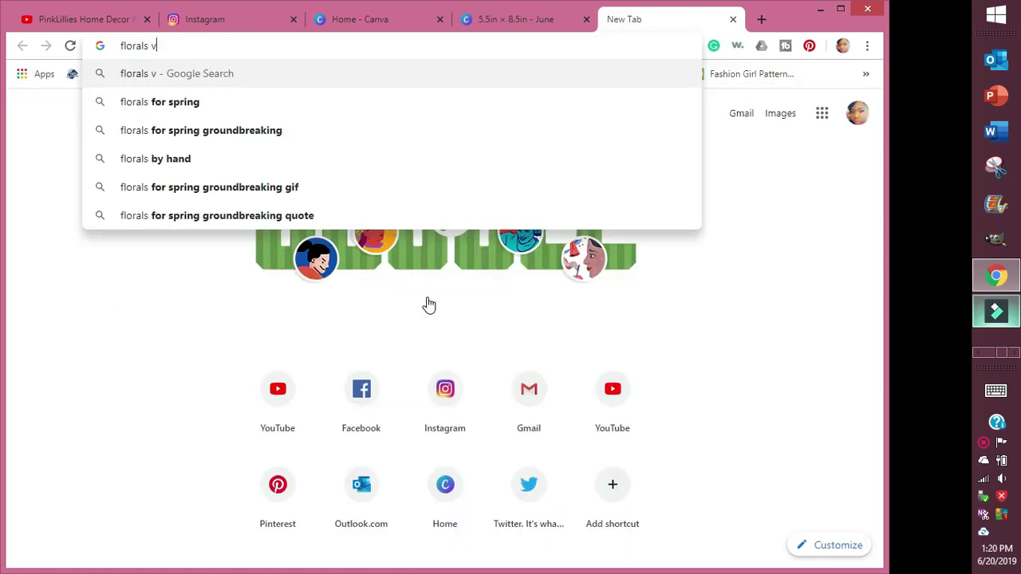
- Search Google in a new browser tab for "florals vector png" and look over the image results
type("vector")
left_click(287, 103)
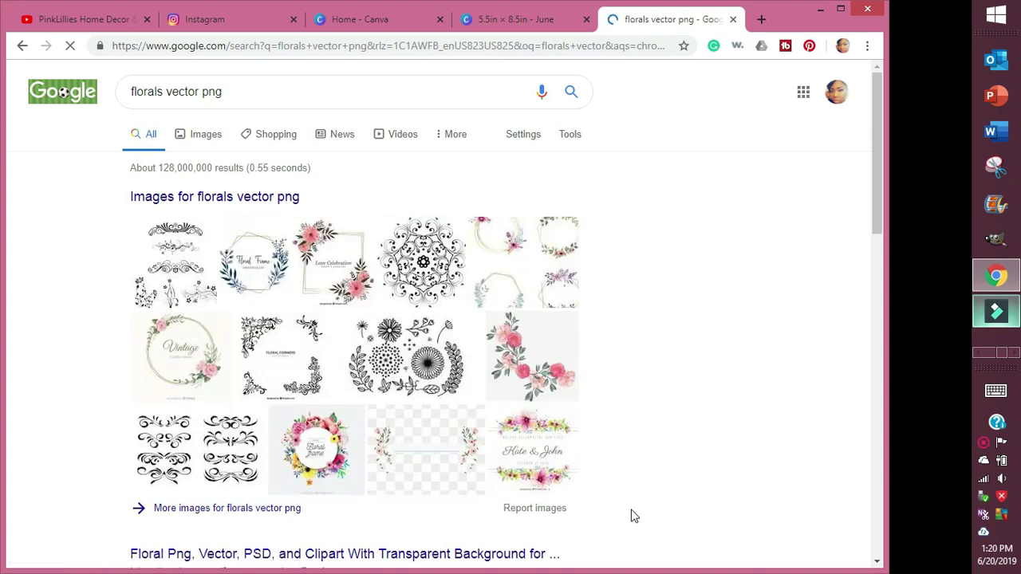
scroll(837, 232, "down", 1)
left_click_drag(894, 232, 893, 206)
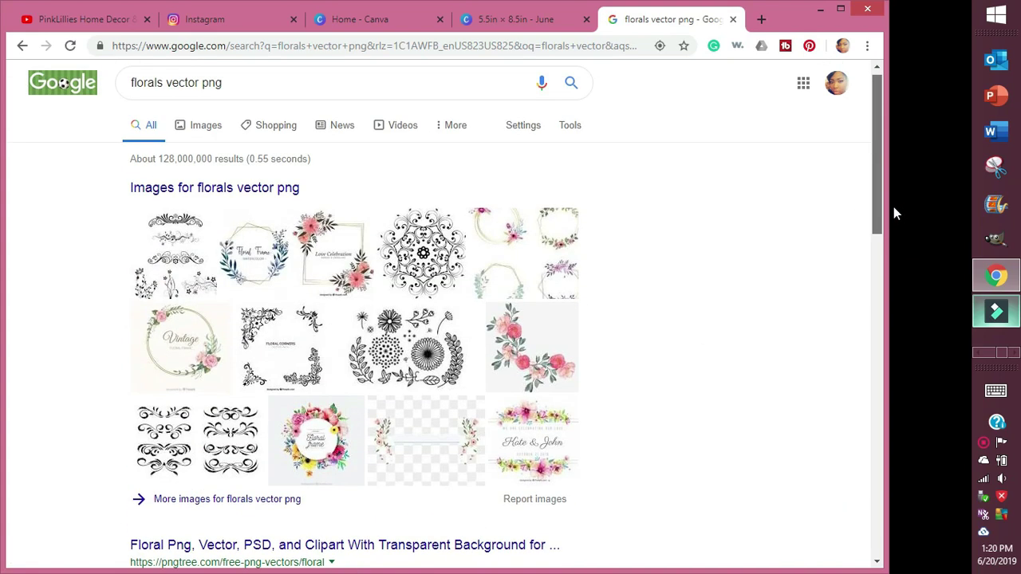
- Open the full image results for "florals vector png" and preview the pink flowers PNG from kisspng.com
left_click(290, 188)
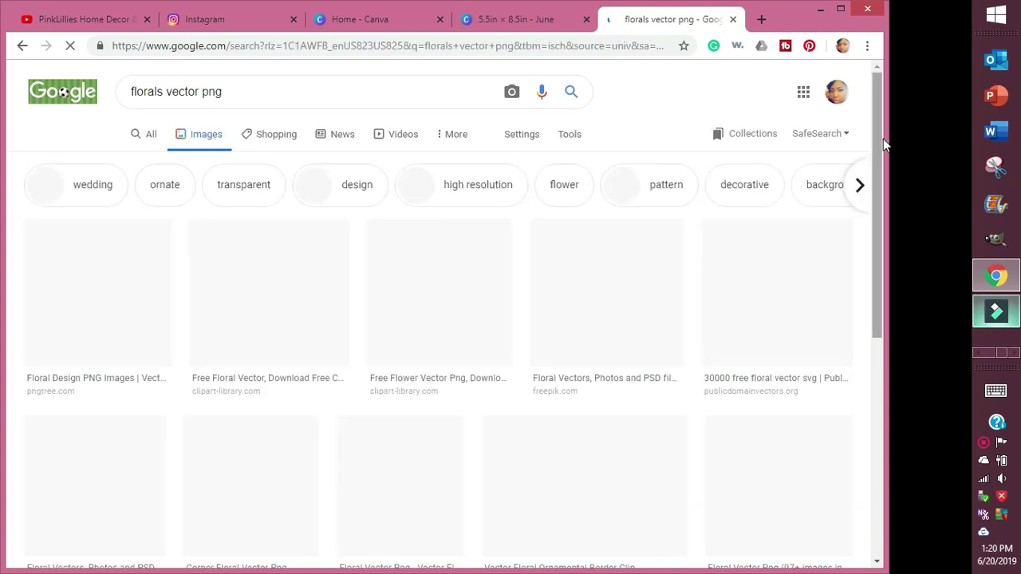
scroll(870, 202, "down", 10)
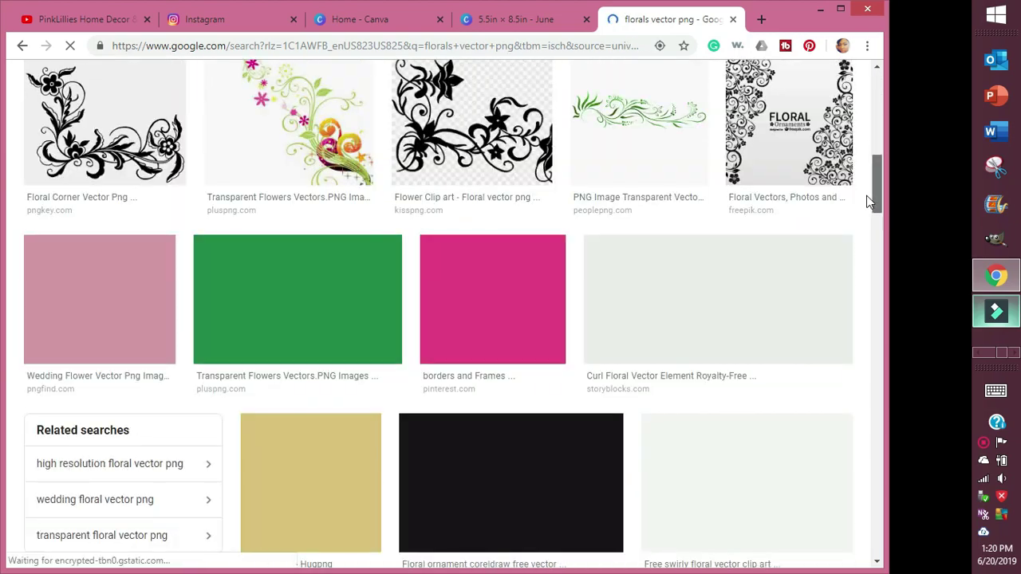
left_click_drag(874, 180, 892, 409)
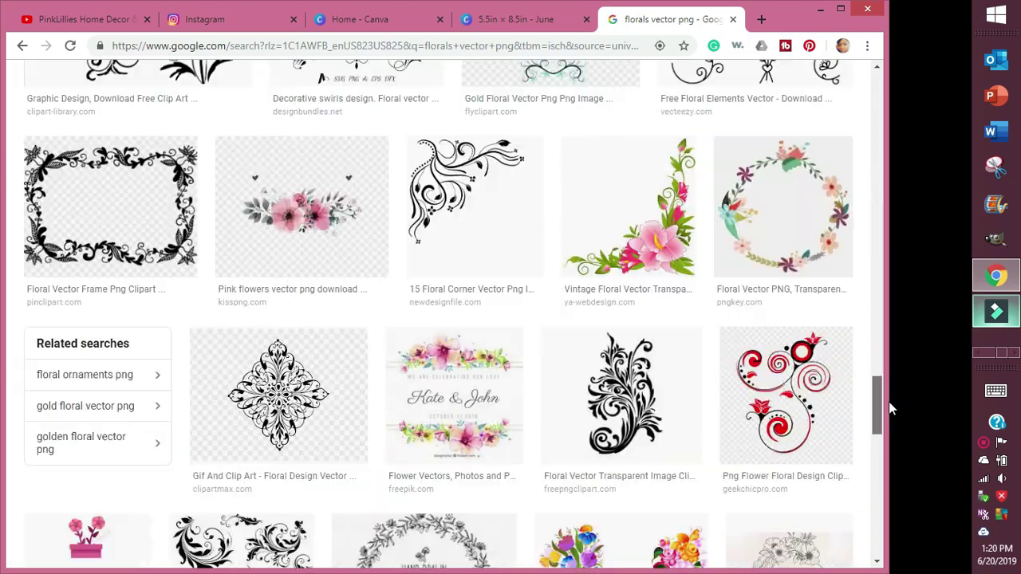
left_click(280, 212)
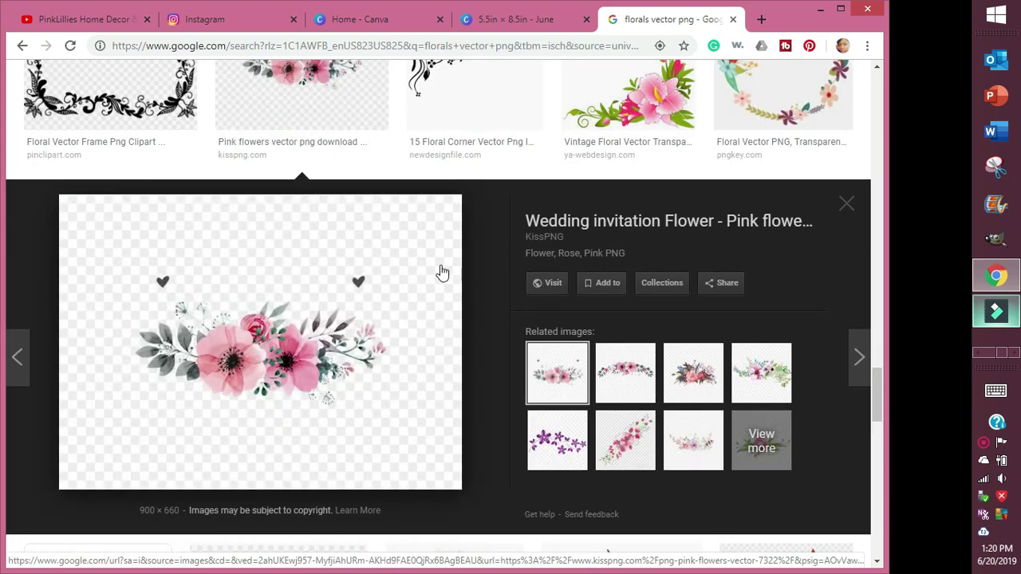
- Download the pink flowers PNG from its KissPNG page, and close that page
left_click(550, 282)
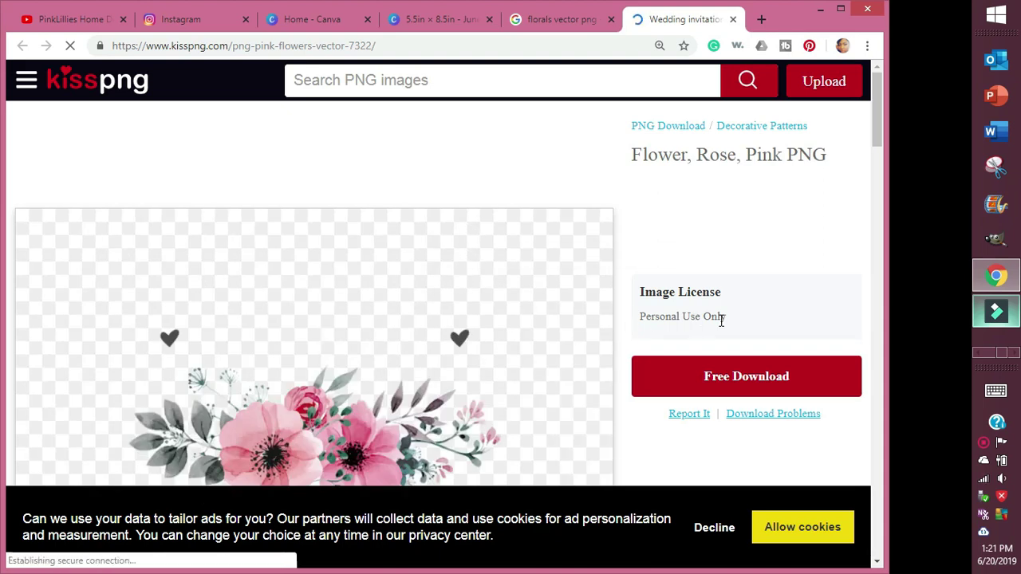
scroll(722, 311, "down", 1)
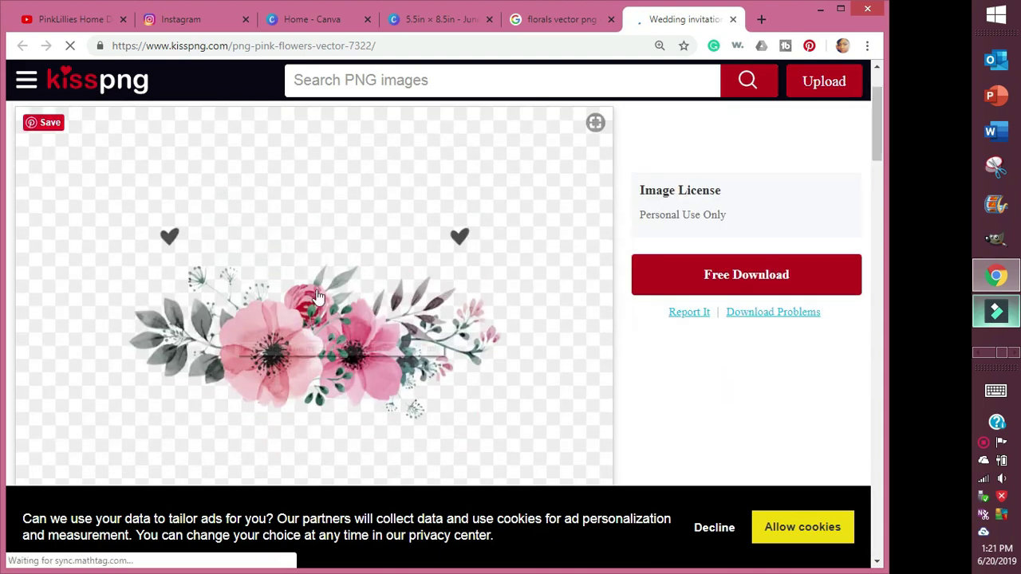
left_click(699, 289)
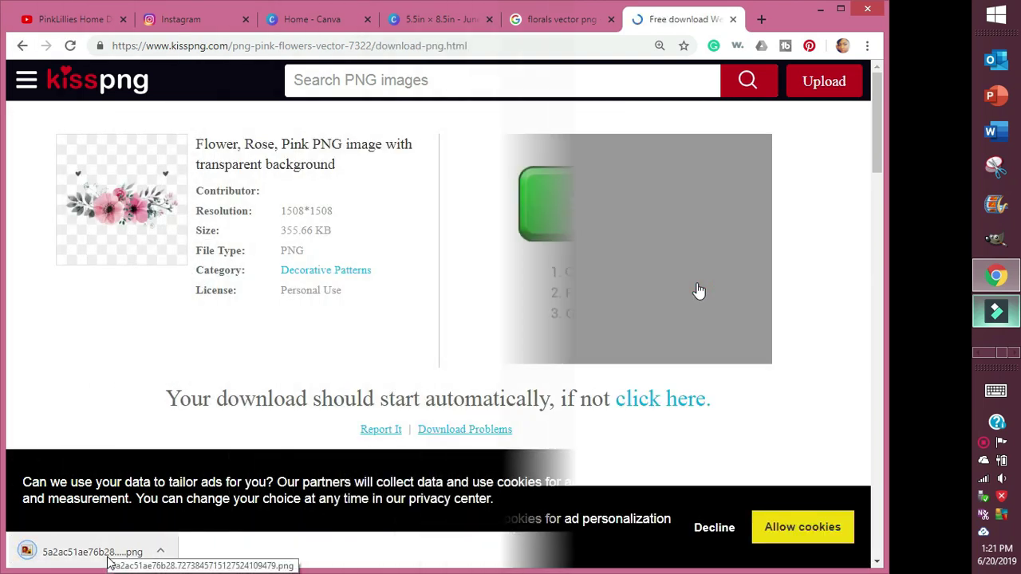
left_click(23, 48)
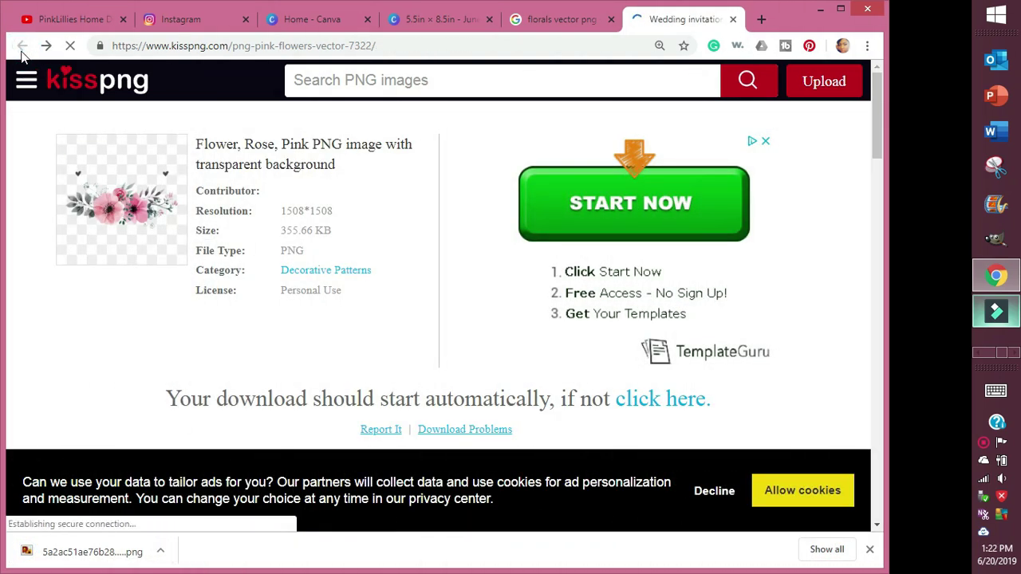
left_click(733, 19)
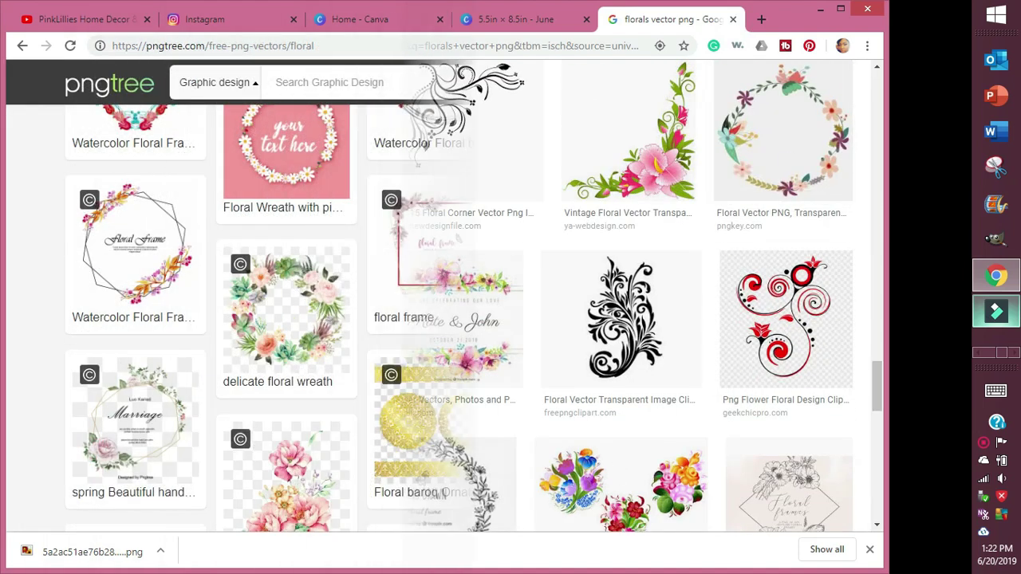
- Return to the Canva June design, view the downloaded flower PNG in the photo viewer and close the viewer
left_click(514, 20)
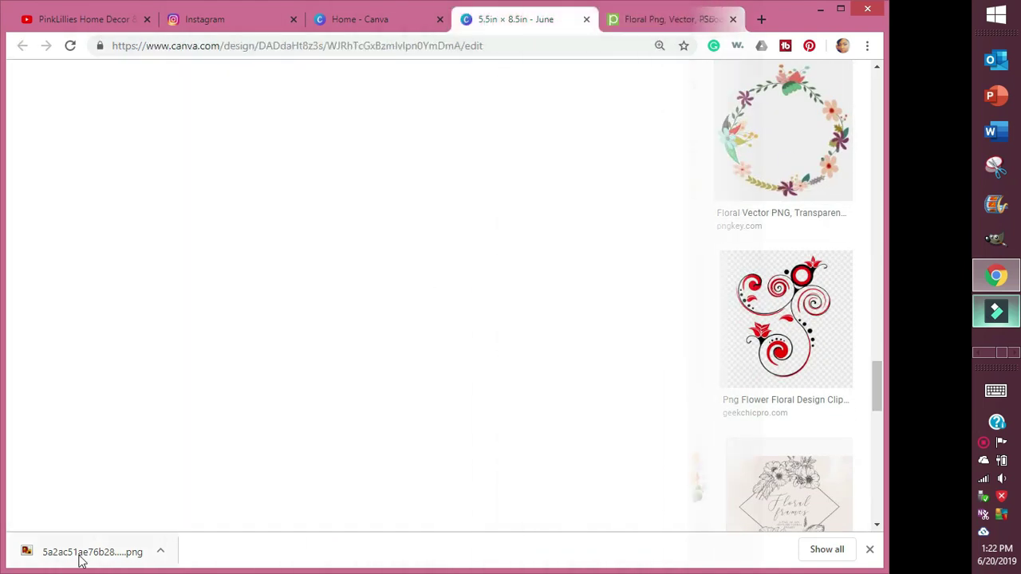
left_click(80, 556)
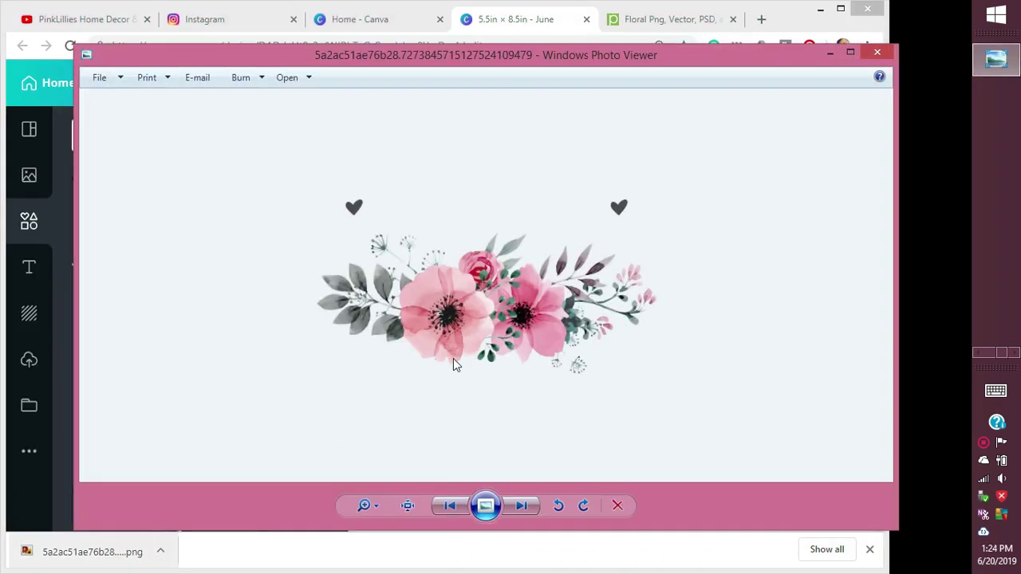
left_click(878, 51)
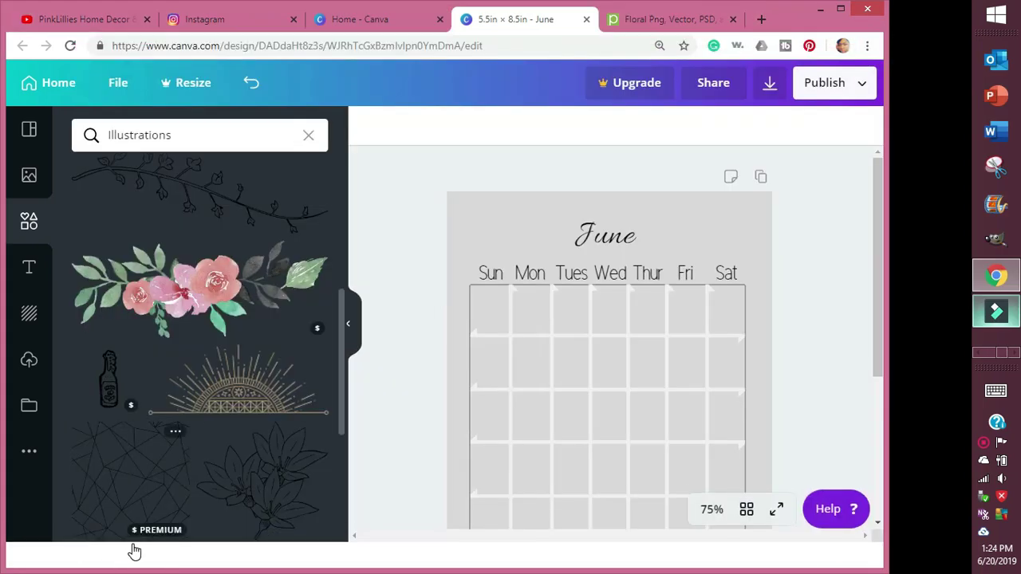
- Upload the pink flower PNG, 5a2ac51ae76b28.7273845715127524109479, from the Downloads folder to the design's uploads
left_click(35, 431)
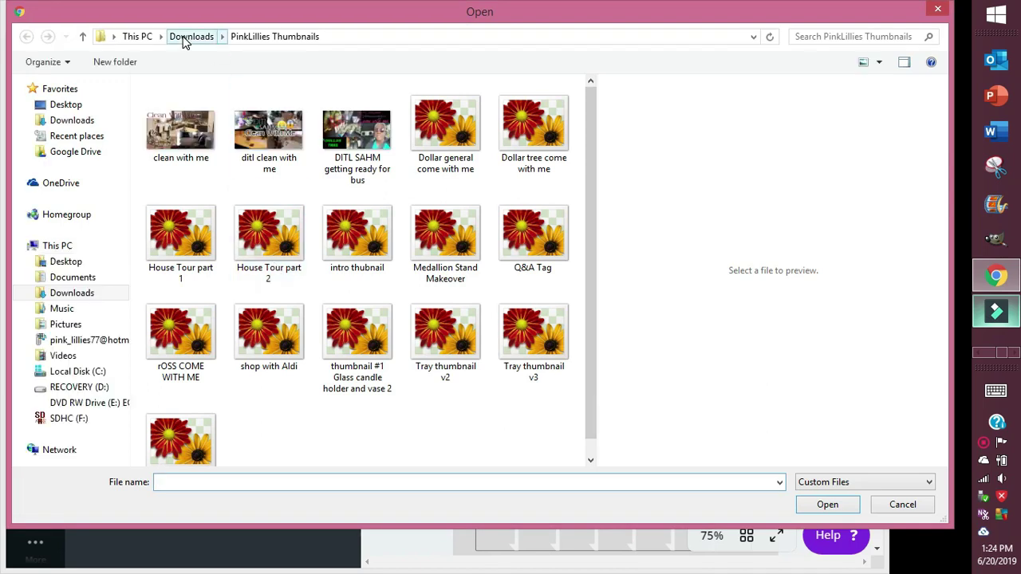
left_click(182, 37)
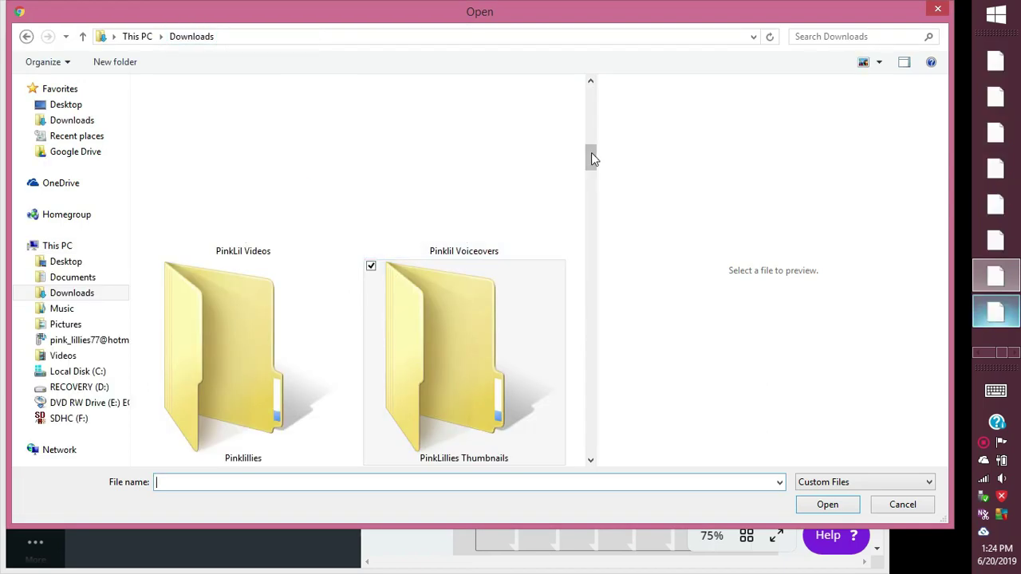
left_click_drag(590, 150, 589, 209)
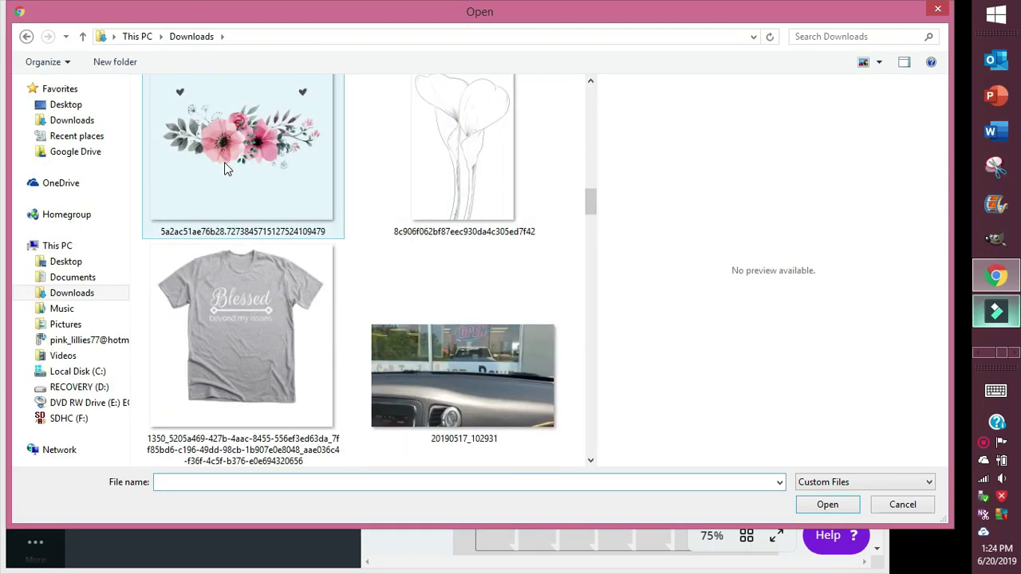
left_click(240, 144)
left_click(808, 510)
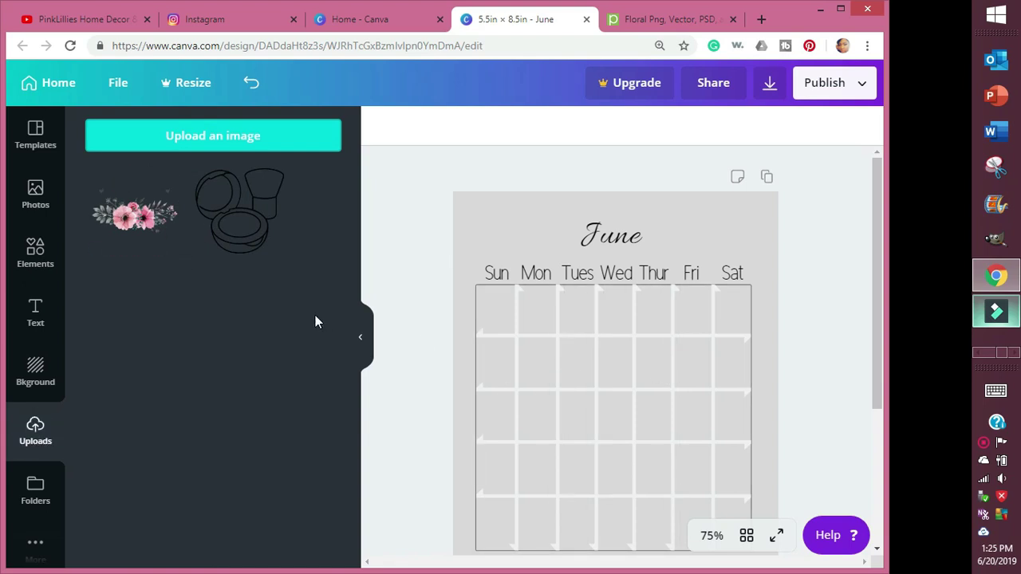
- Place the uploaded flower artwork at the head of the page and send it behind the June heading
left_click(134, 221)
left_click_drag(638, 477, 632, 251)
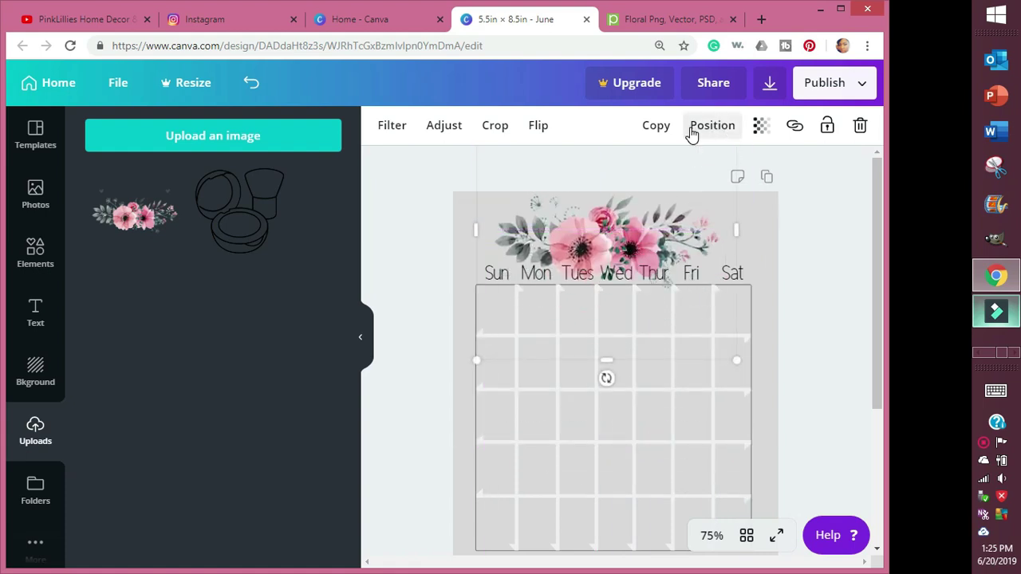
left_click(764, 272)
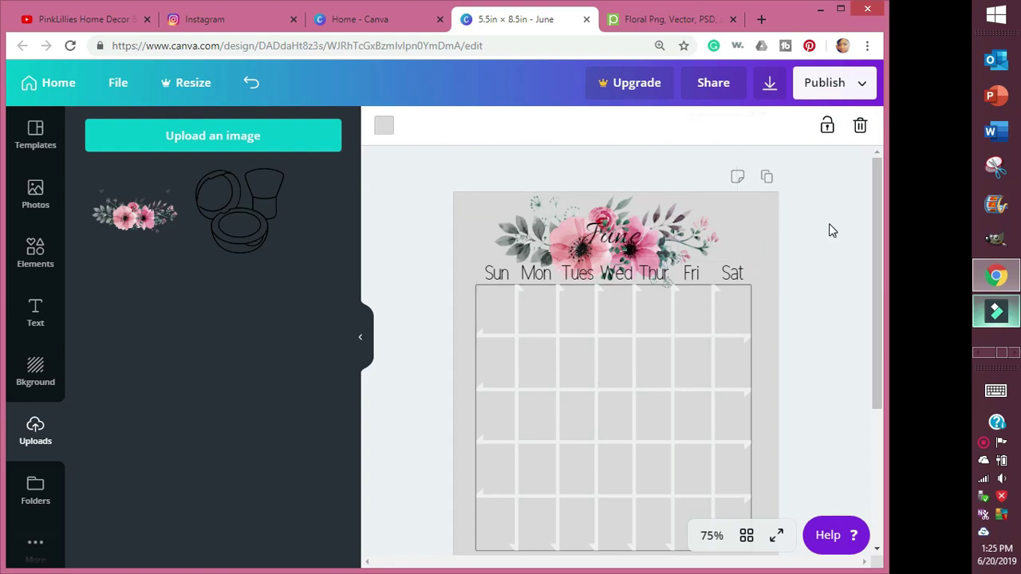
- Set the flower artwork's transparency to 81
left_click(660, 234)
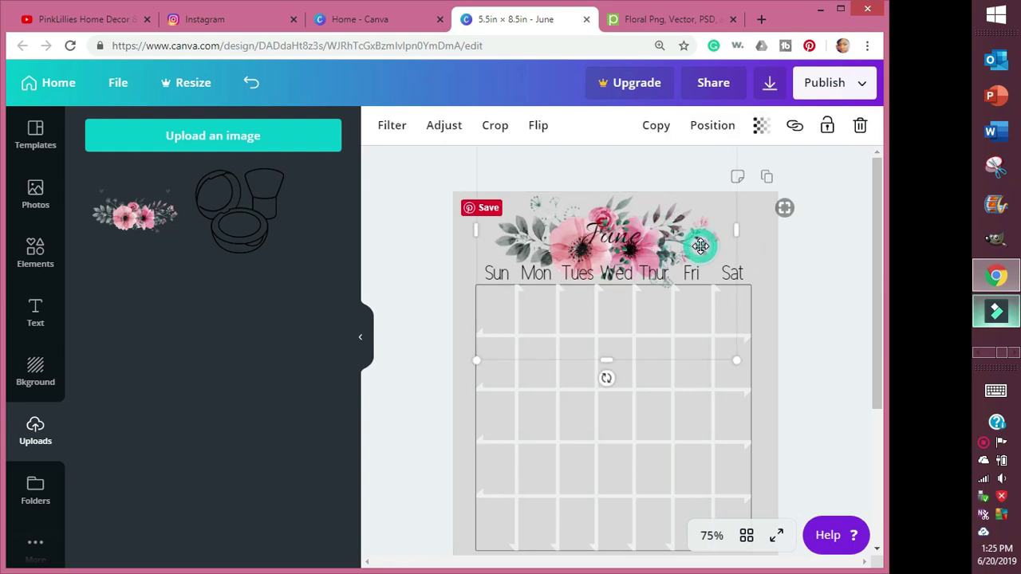
left_click(761, 125)
left_click_drag(723, 168, 703, 171)
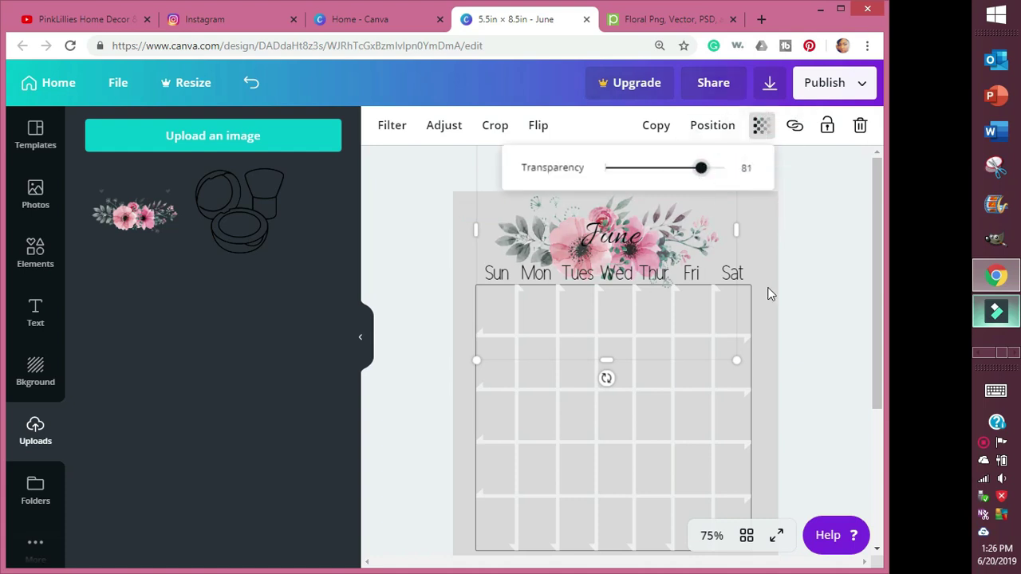
left_click(786, 268)
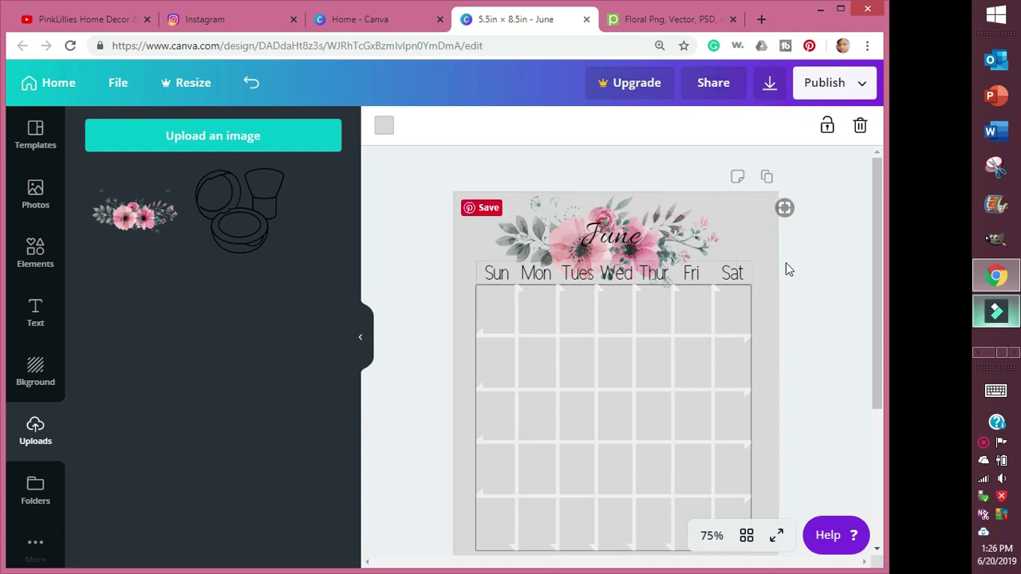
left_click(52, 312)
left_click(205, 237)
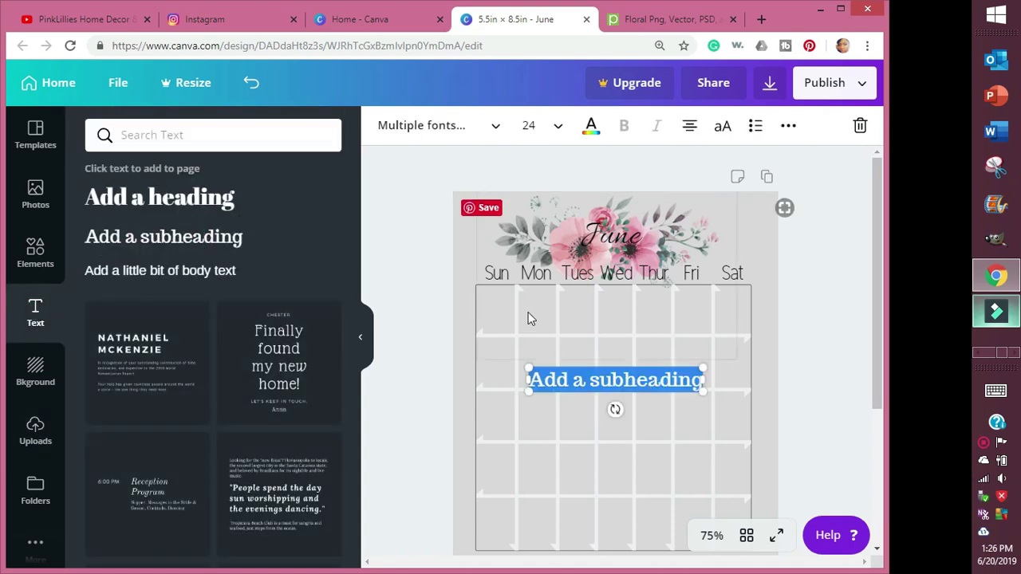
left_click_drag(576, 377, 522, 313)
left_click_drag(652, 316, 492, 318)
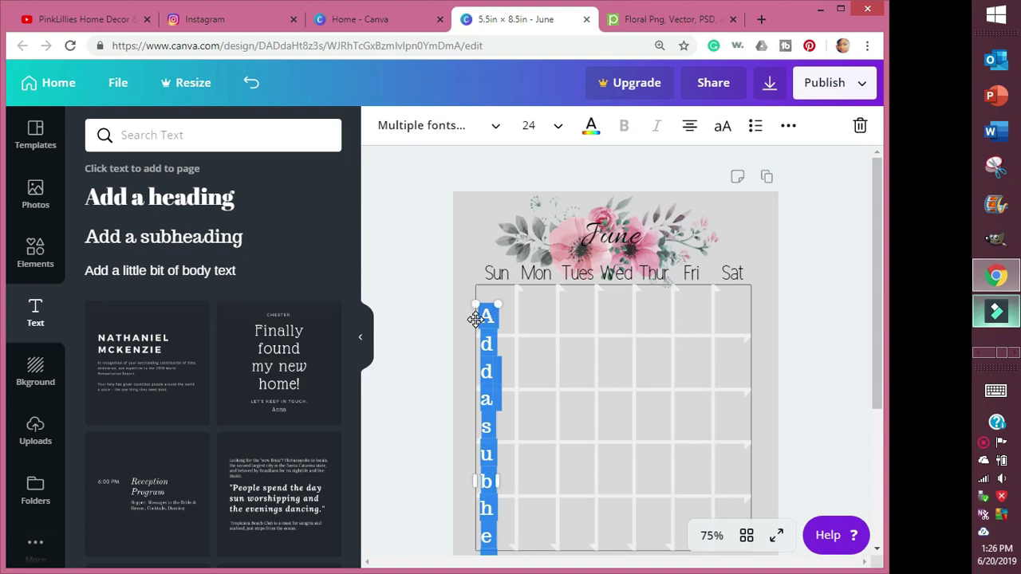
scroll(491, 495, "down", 3)
left_click(874, 462)
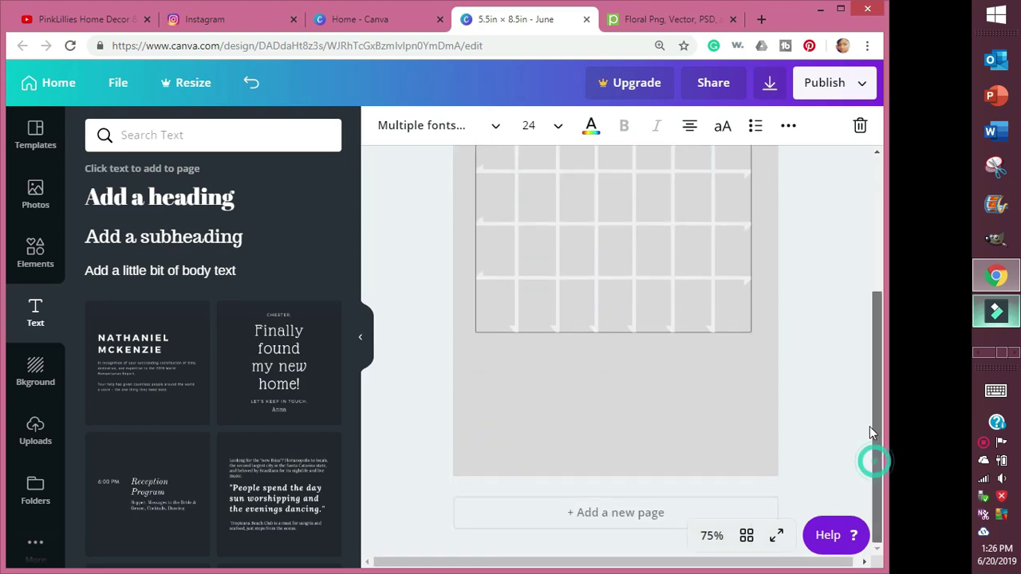
left_click_drag(872, 428, 873, 388)
left_click(821, 435)
left_click(491, 205)
left_click(836, 230)
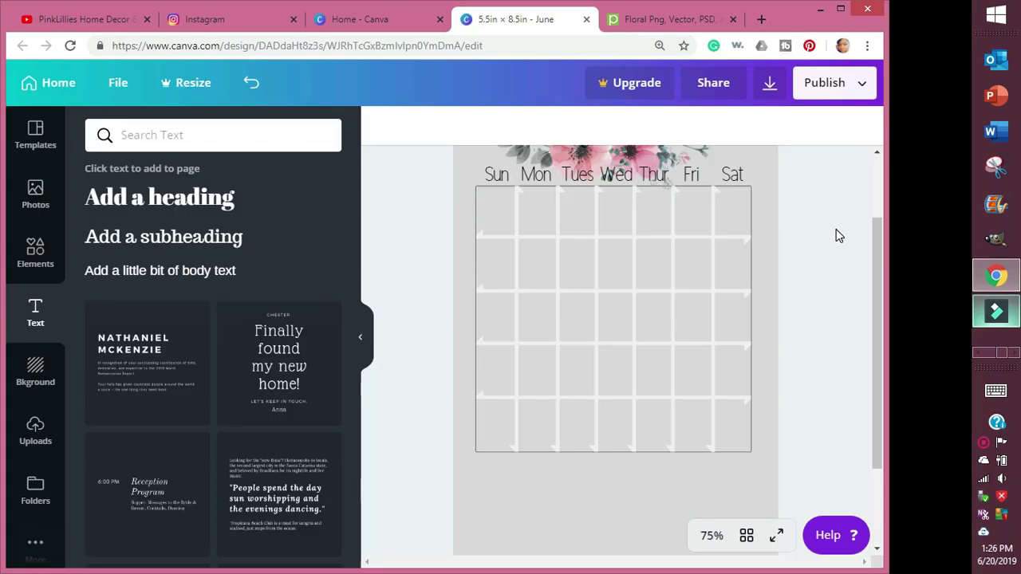
- Add a subheading text box reading 1 and set its font to AdBhashitha
left_click(228, 237)
left_click(567, 342)
key("BackSpace")
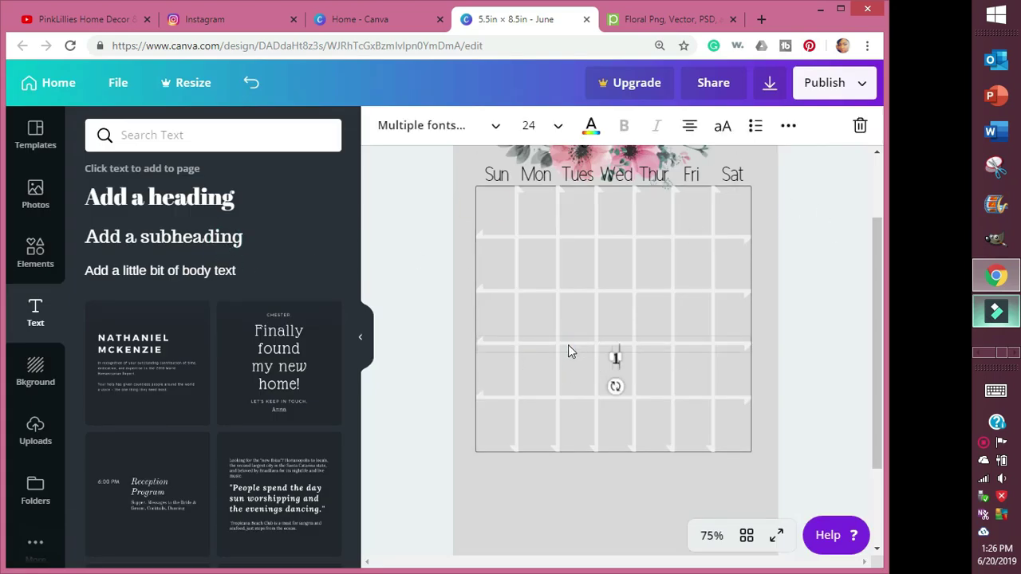
left_click(489, 126)
left_click(229, 168)
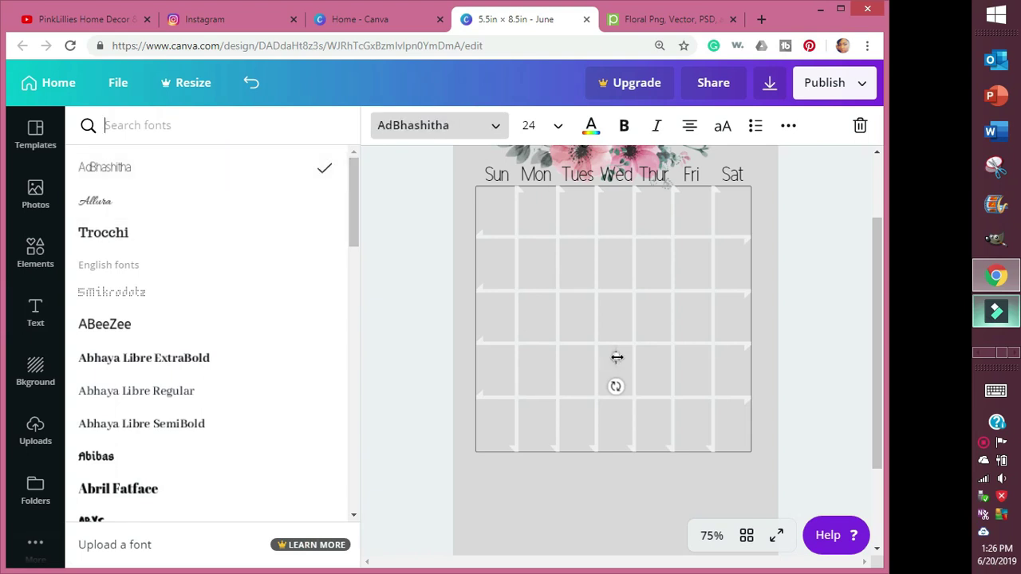
- Position the 1 in the first row's Saturday cell and a copy reading 2 in the second row's Sunday cell
left_click_drag(619, 372, 494, 250)
left_click(788, 126)
key("ctrl+d")
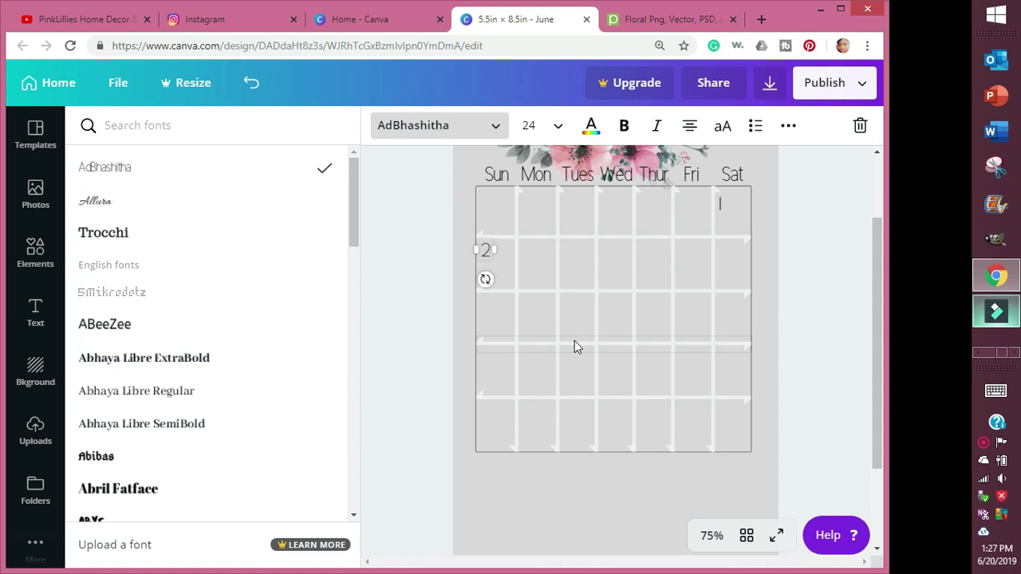
- Set the font size of the date numbers 1 and 2 to 21
left_click(557, 125)
left_click(563, 268)
left_click(564, 274)
left_click(720, 204)
left_click(558, 125)
left_click(558, 264)
- Copy the date number to create 3 and 4 in the second row's Monday and Tuesday cells
left_click(485, 250)
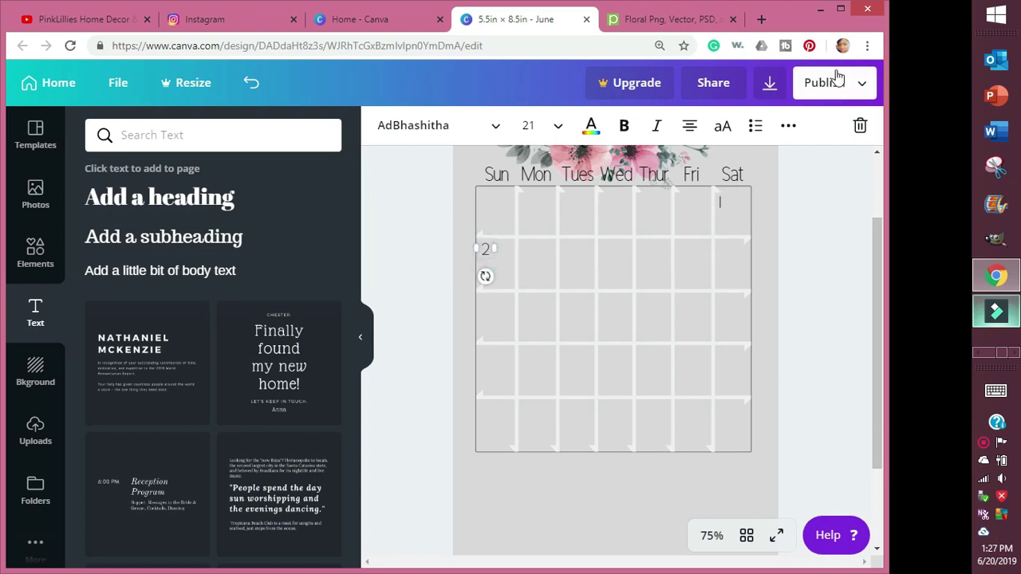
left_click(788, 125)
left_click(606, 164)
left_click_drag(492, 261, 524, 250)
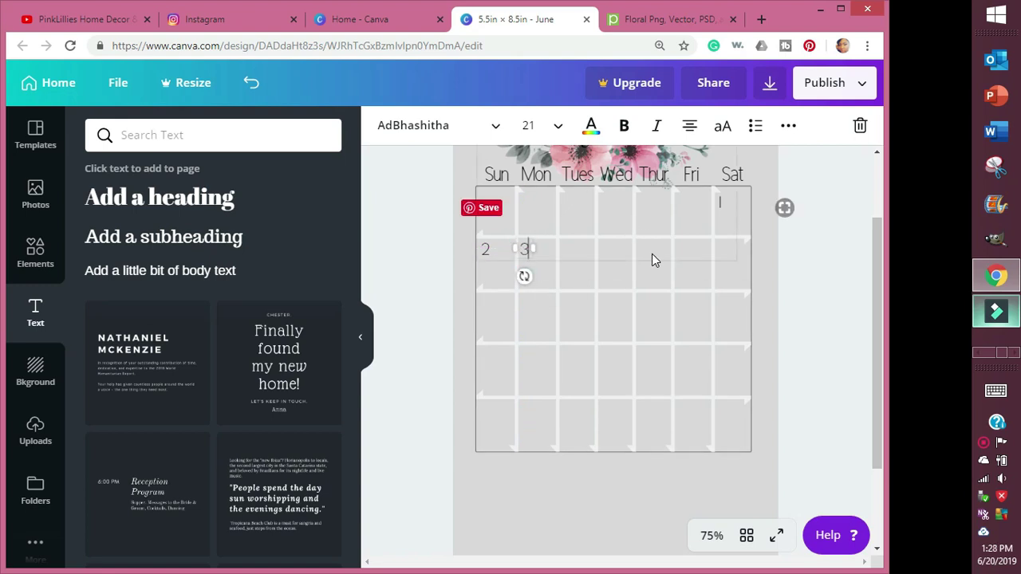
left_click(788, 125)
left_click(604, 165)
left_click_drag(540, 259, 566, 250)
type("4")
- Add copies reading 5 and 6 in the second row's Wednesday and Thursday cells
left_click(788, 125)
left_click(606, 165)
left_click_drag(580, 265, 608, 255)
type("5")
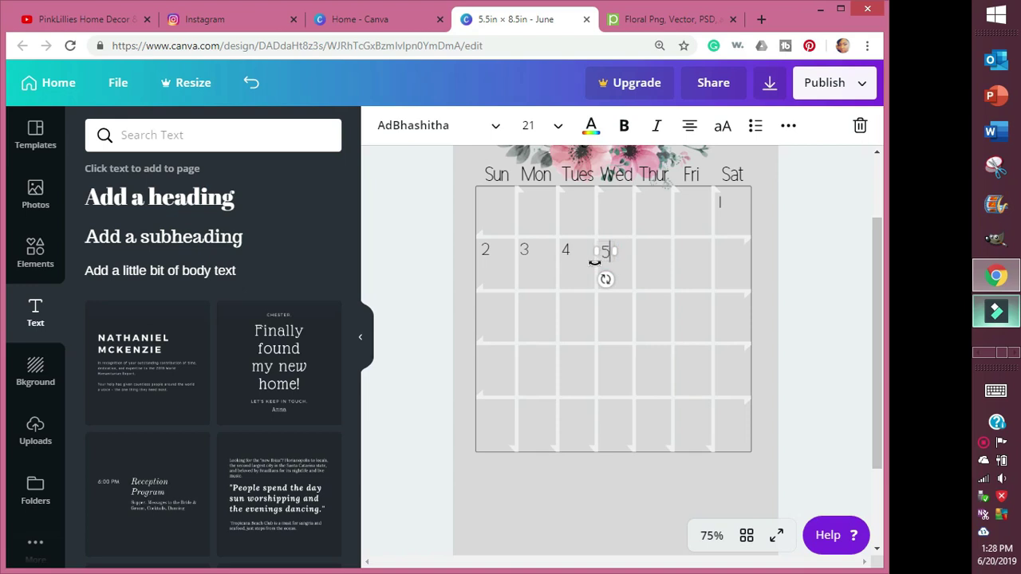
left_click_drag(613, 271, 612, 269)
left_click(789, 125)
left_click(606, 165)
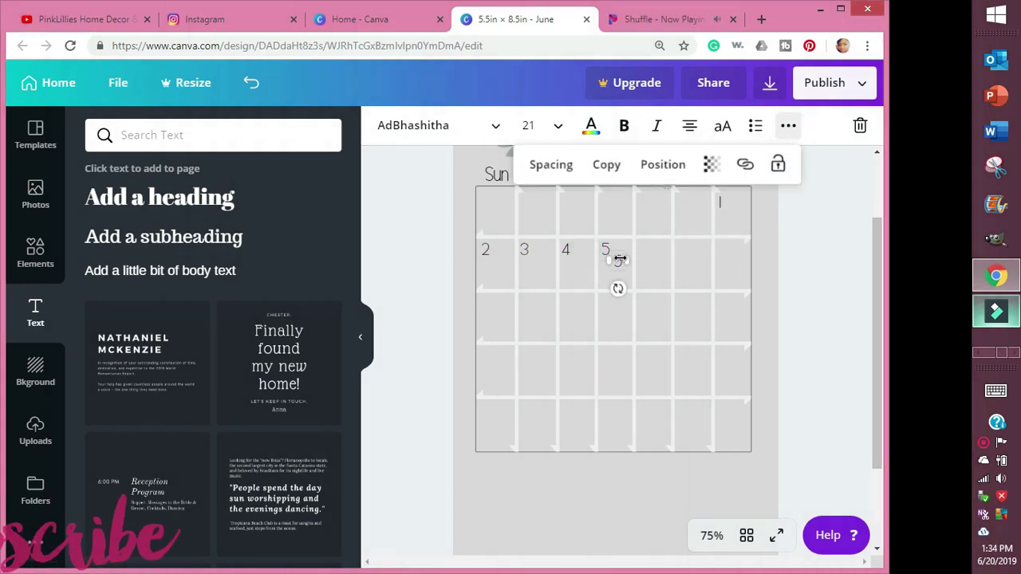
left_click_drag(611, 253, 640, 248)
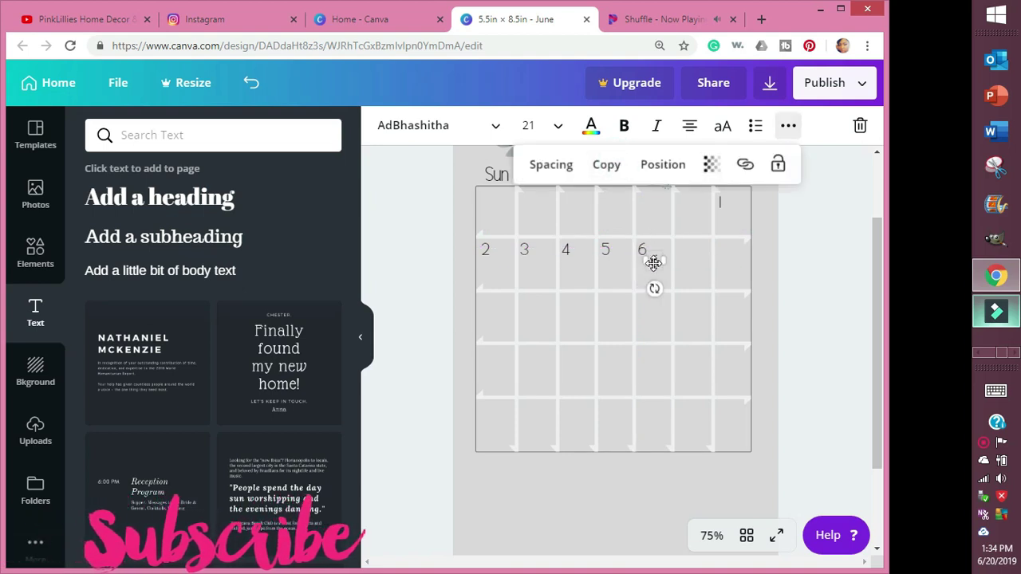
- Finish the second row with copied date numbers reading 7 under Friday and 8 under Saturday
left_click_drag(654, 263, 676, 251)
double_click(679, 251)
type("7")
left_click(783, 132)
left_click(606, 166)
left_click_drag(691, 258, 721, 249)
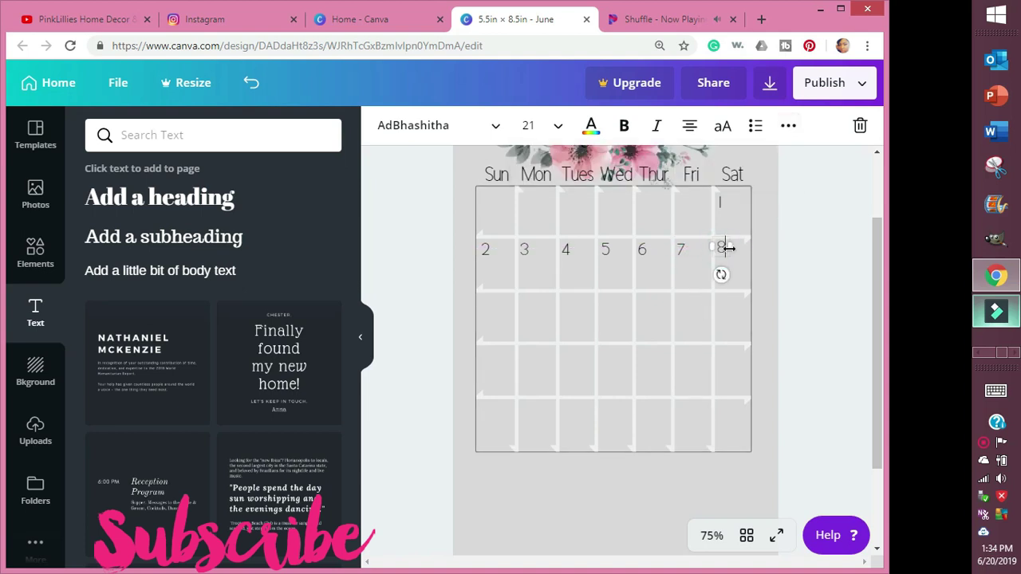
- Start the third row with copied date numbers reading 9 under Sunday, 10 under Monday and 11 under Tuesday
left_click_drag(726, 257, 484, 304)
left_click(789, 126)
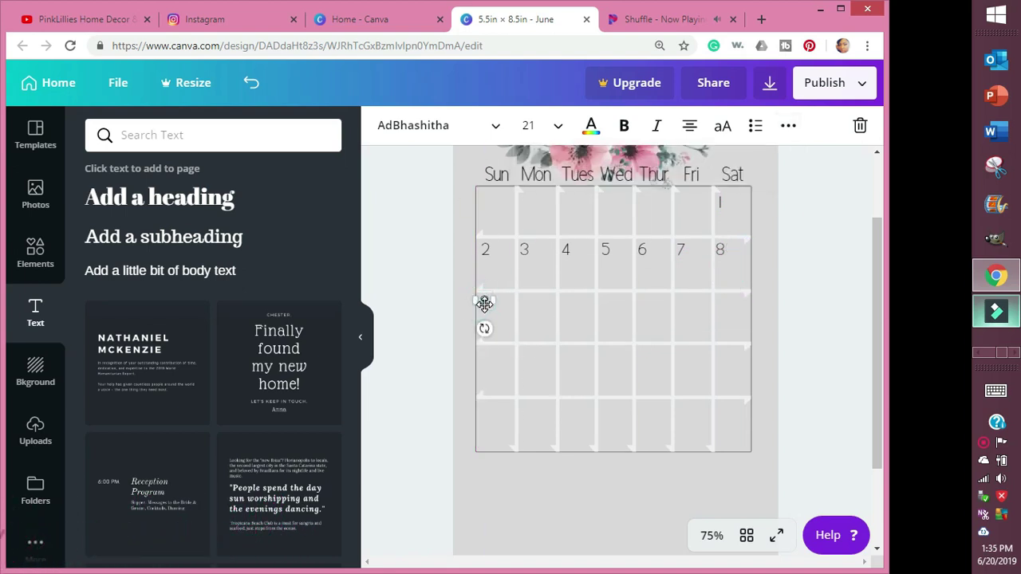
left_click(788, 125)
left_click(606, 164)
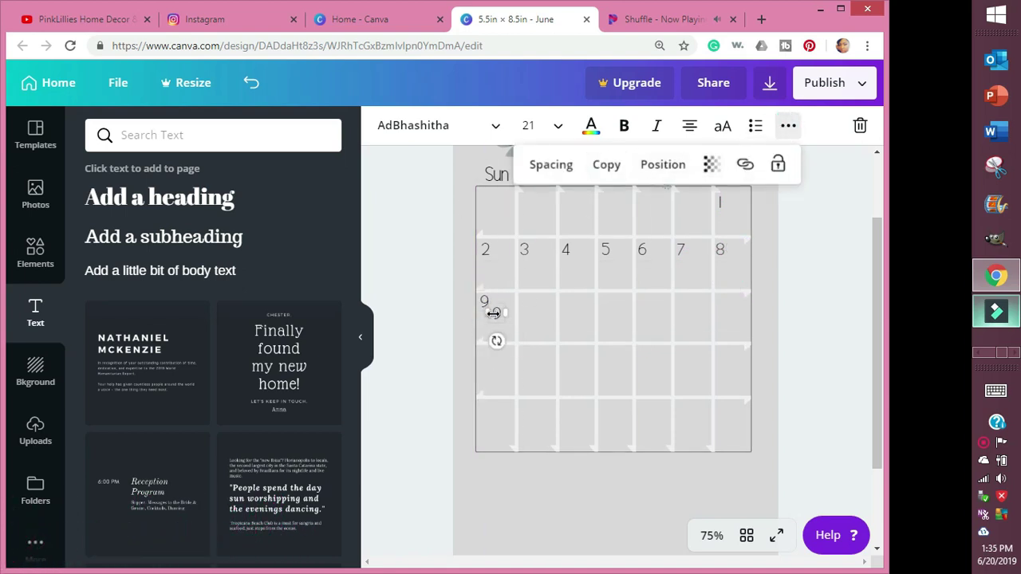
left_click_drag(497, 311, 571, 305)
left_click(788, 125)
left_click(606, 165)
double_click(571, 305)
type("11")
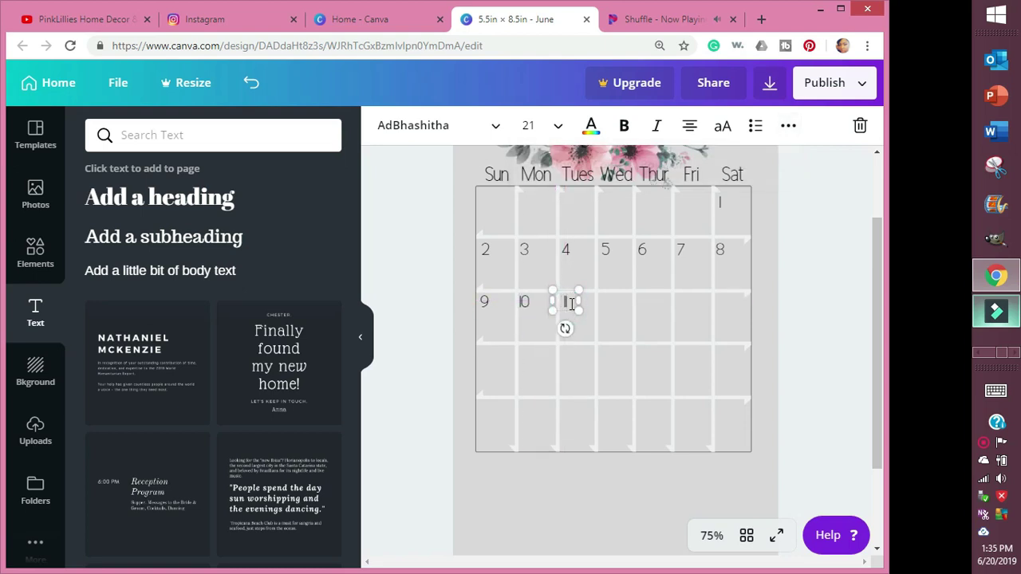
- Set the letter spacing of the date number 11 to 76
left_click(790, 126)
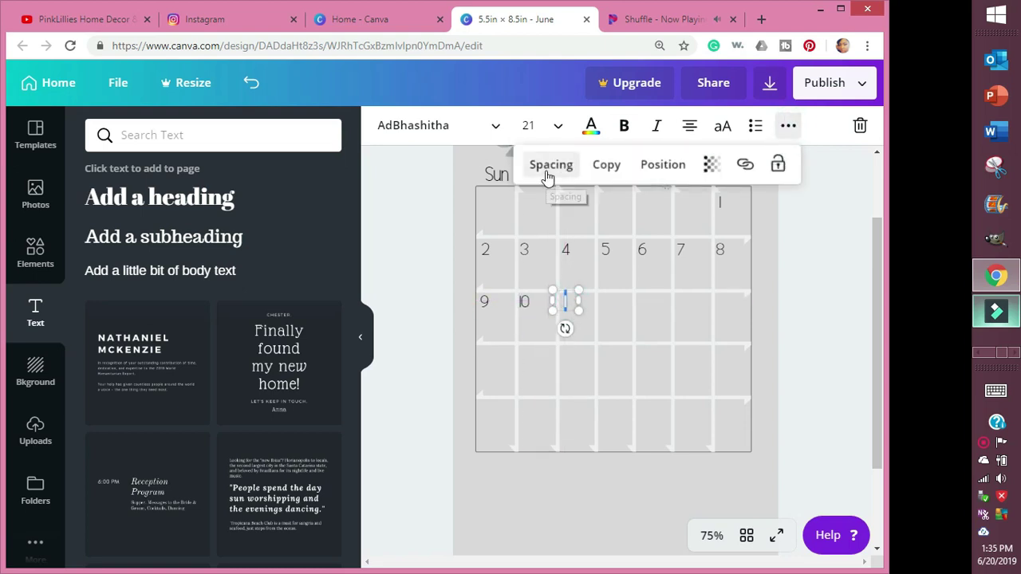
left_click(550, 166)
left_click_drag(636, 216, 644, 214)
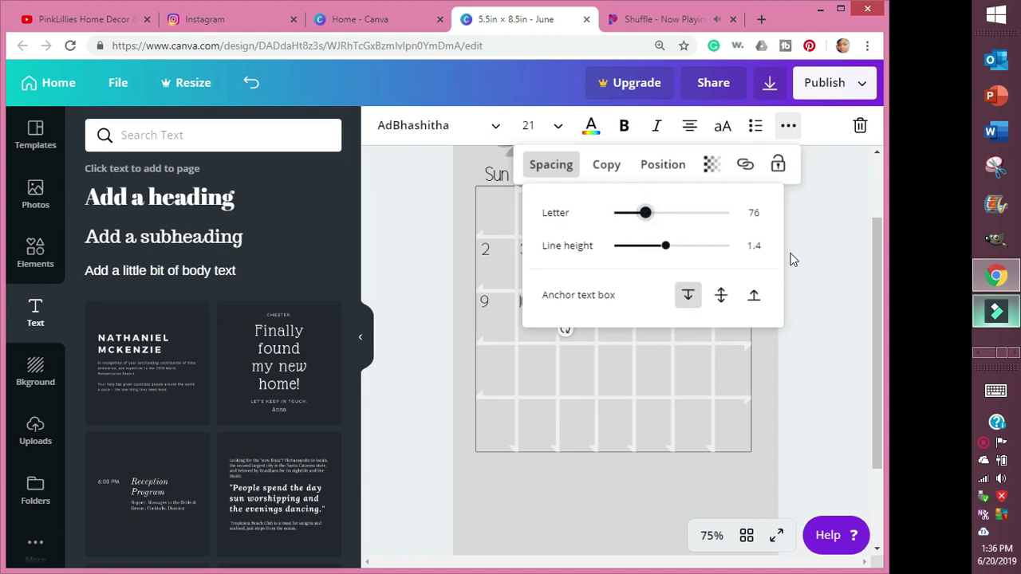
left_click(690, 300)
- Add copied date numbers reading 12 and 13 in the third row's Wednesday and Thursday cells
left_click(566, 309)
left_click(788, 125)
left_click(612, 165)
left_click_drag(571, 309, 648, 290)
left_click(789, 125)
left_click(611, 164)
type("13")
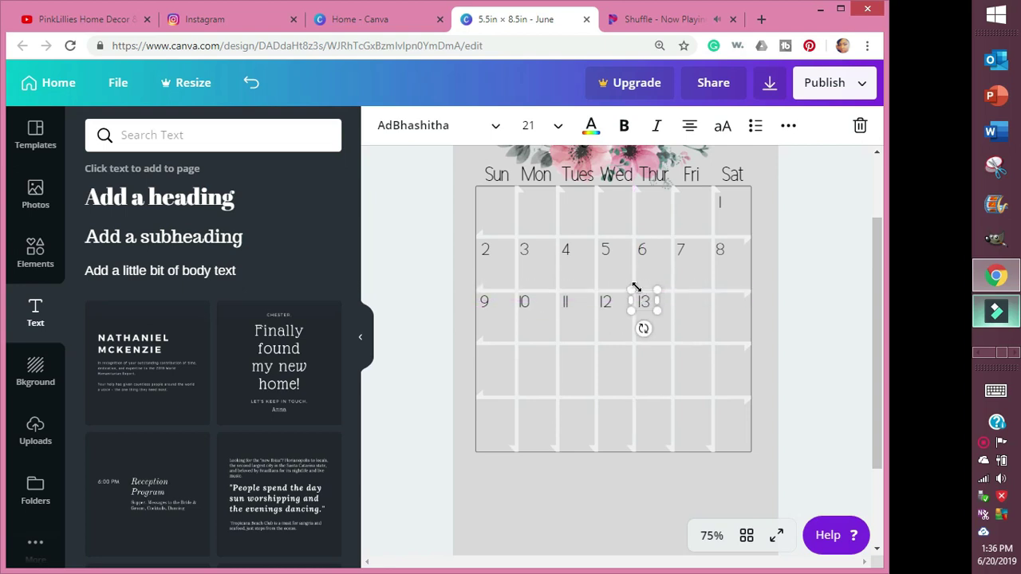
- Finish the third row with copies reading 14 under Friday and 15 under Saturday
left_click(789, 125)
left_click(611, 164)
left_click_drag(661, 308, 683, 306)
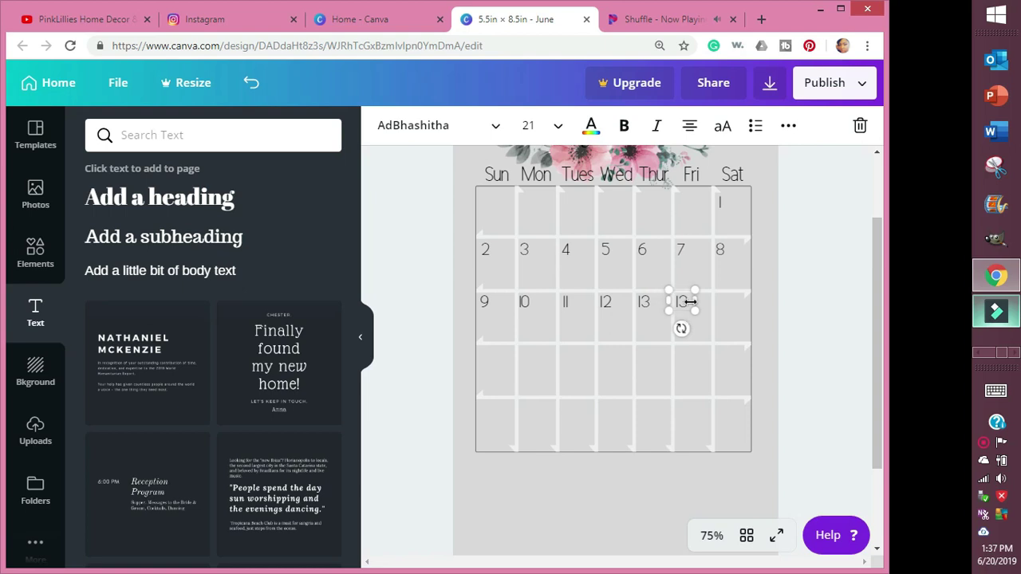
type("14")
left_click(788, 125)
left_click(611, 165)
left_click_drag(699, 312, 729, 300)
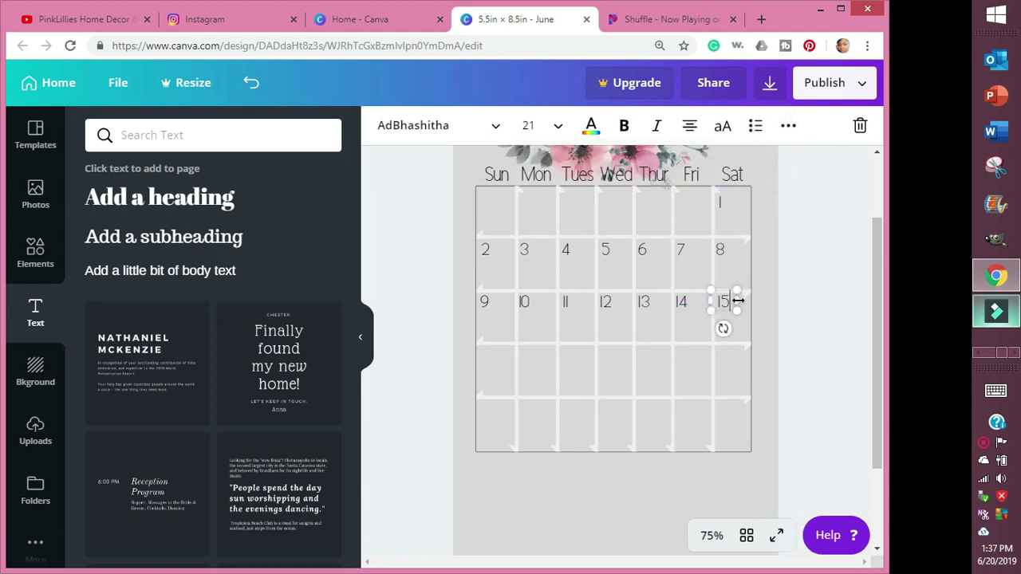
- Begin the fourth row with copied date numbers reading 16 under Sunday and 17 under Monday
left_click(738, 276)
left_click(722, 301)
left_click(788, 126)
left_click(611, 164)
left_click_drag(736, 315, 532, 343)
left_click(788, 125)
left_click(606, 164)
- Check the dates against the system's June 2019 calendar and shift the 17 slightly left within its Monday cell
left_click(997, 554)
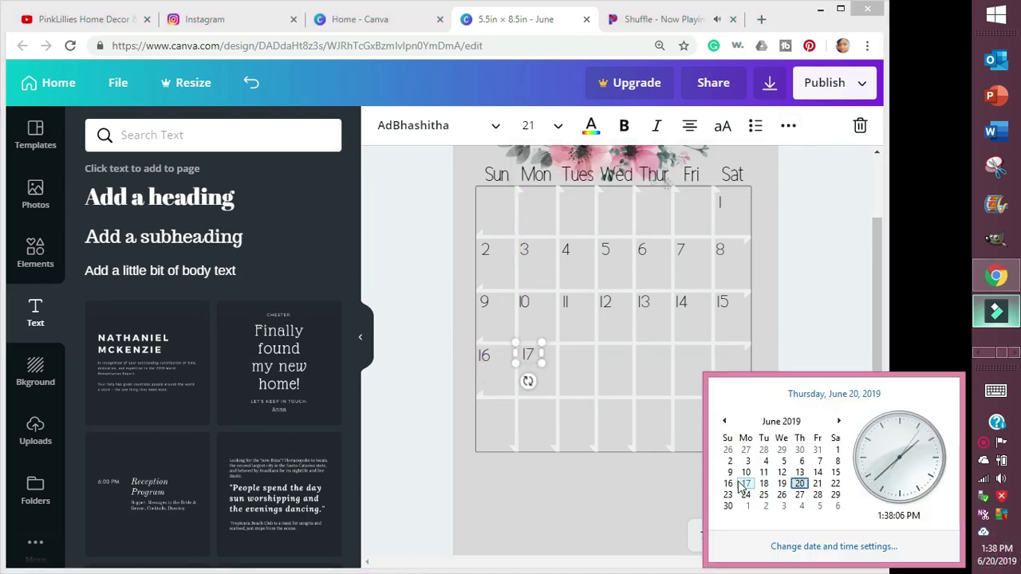
left_click(526, 353)
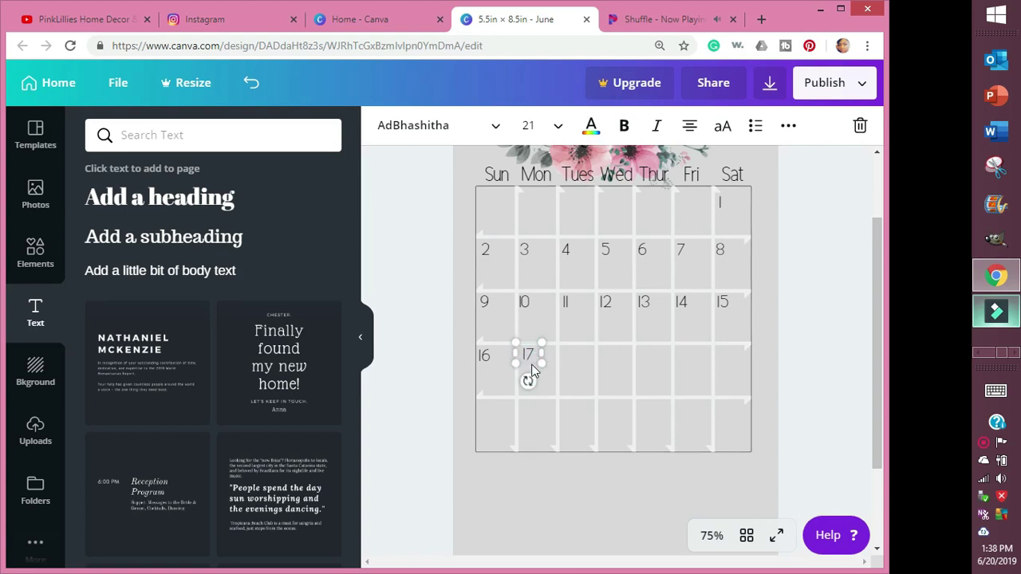
left_click_drag(528, 358, 513, 372)
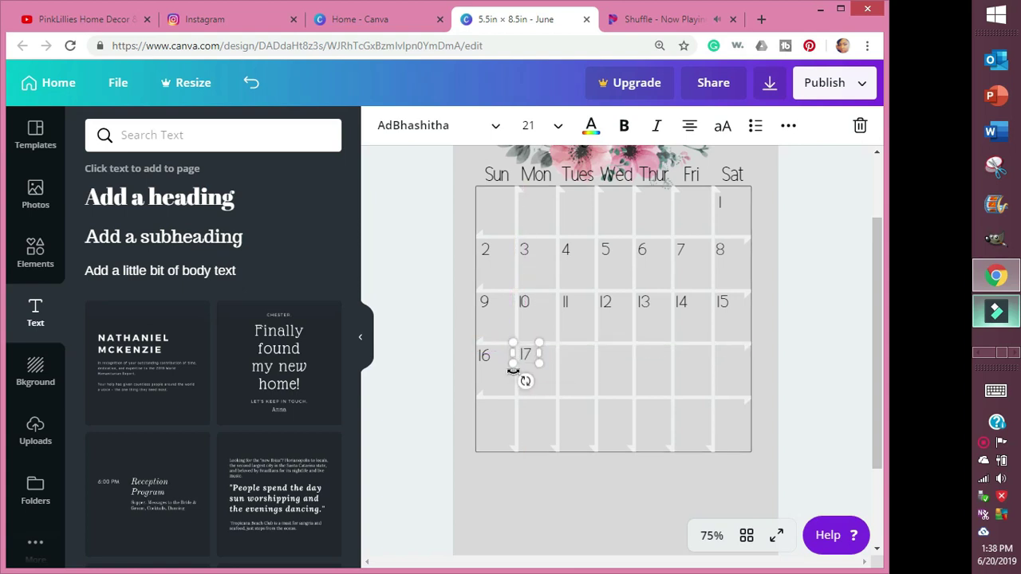
- Add a copy reading 18 in the fourth row's Tuesday cell and nudge it into line with the 17
left_click(788, 125)
left_click_drag(540, 365, 569, 356)
left_click(563, 356)
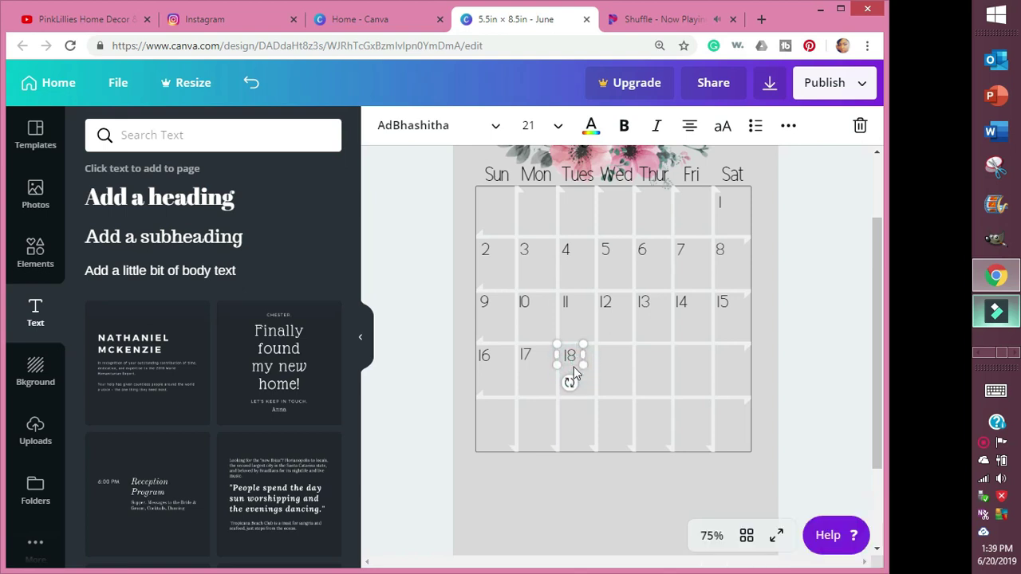
left_click(711, 536)
left_click(699, 278)
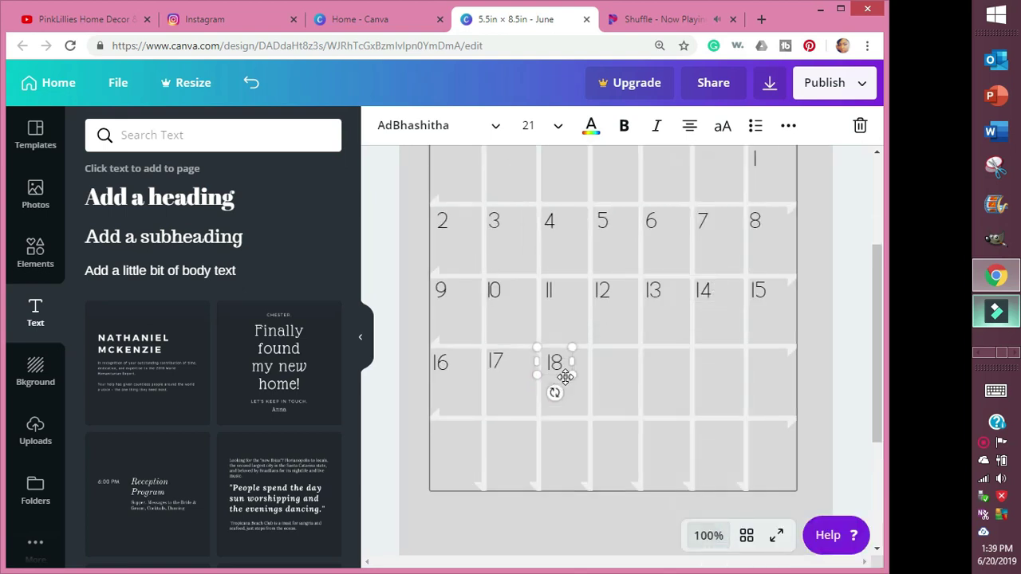
key("Left")
key("Left")
key("Left")
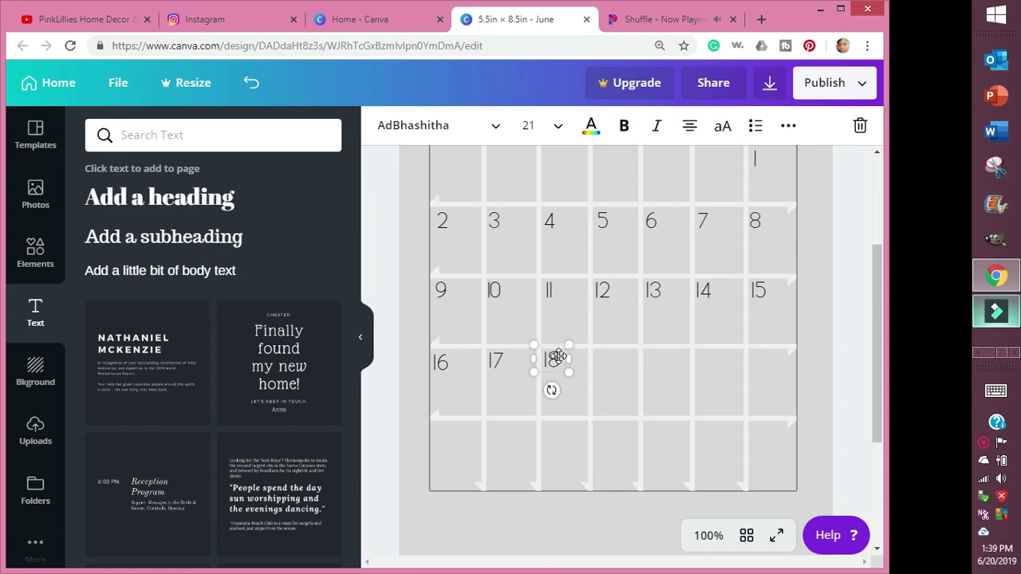
- Add copied date numbers reading 19 and 20 in the fourth row's Wednesday and Thursday cells
left_click(788, 126)
left_click(606, 165)
left_click_drag(571, 363, 606, 346)
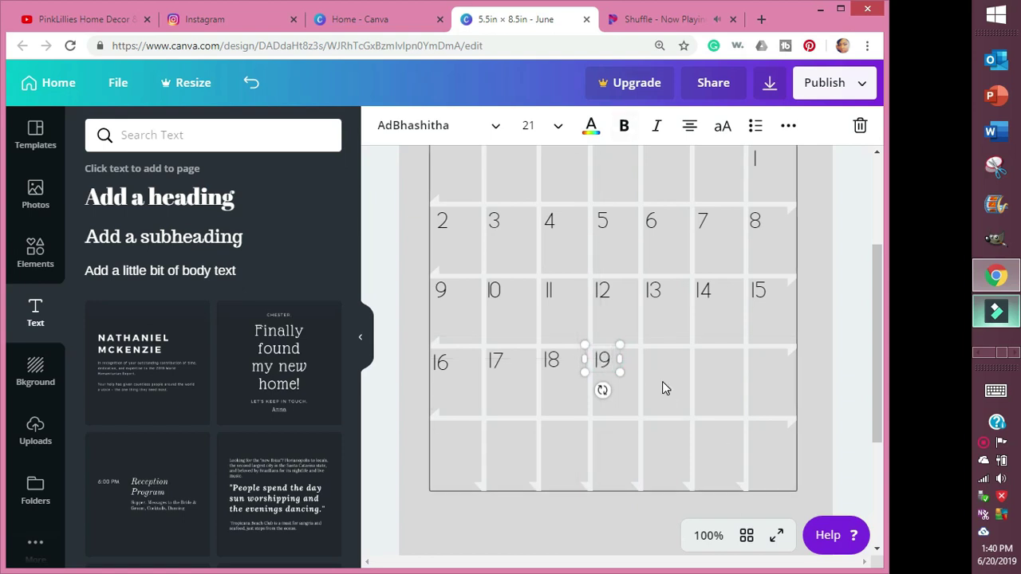
key("ctrl+d")
left_click_drag(619, 373, 659, 358)
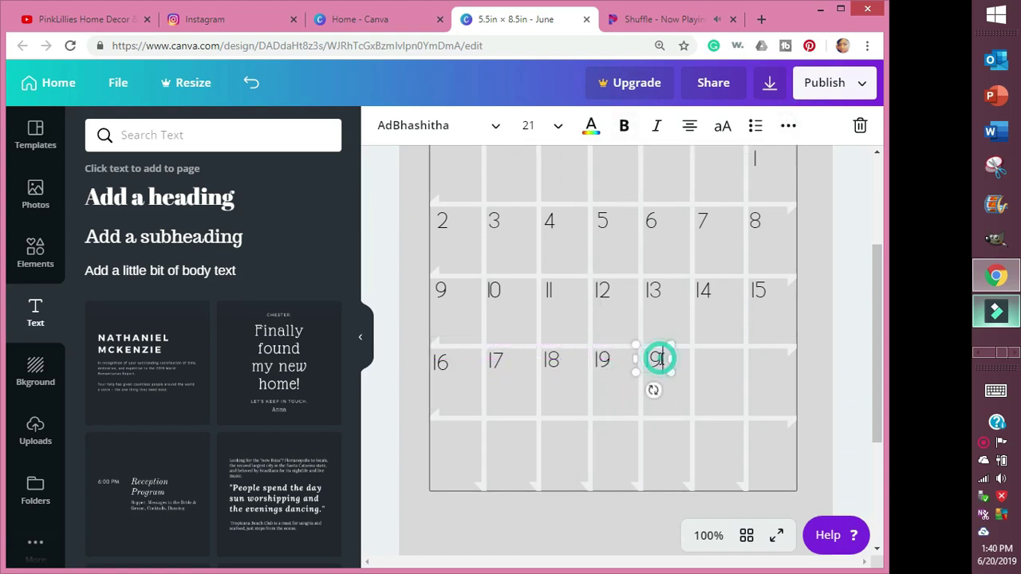
key("Escape")
left_click(675, 377)
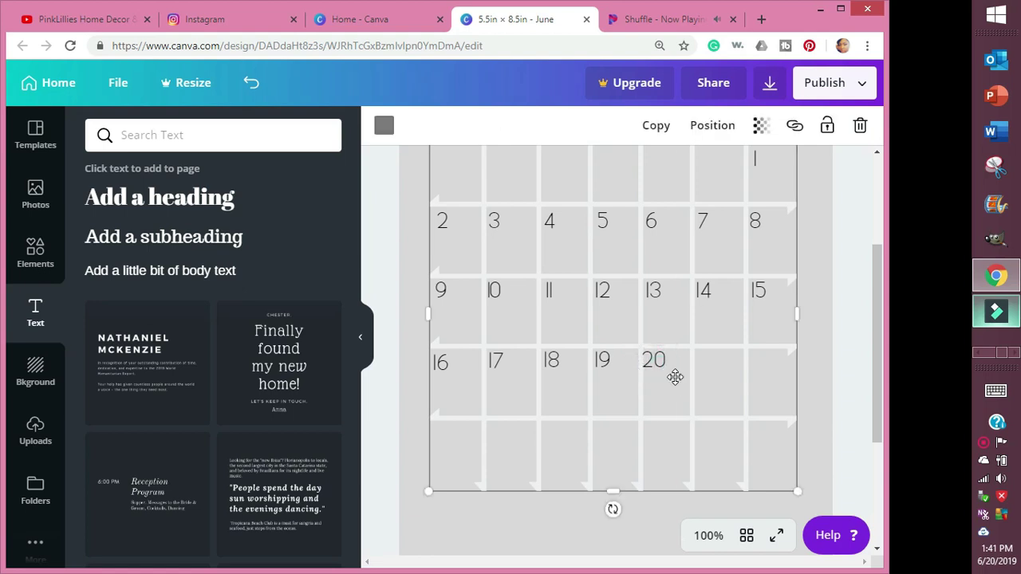
left_click(658, 361)
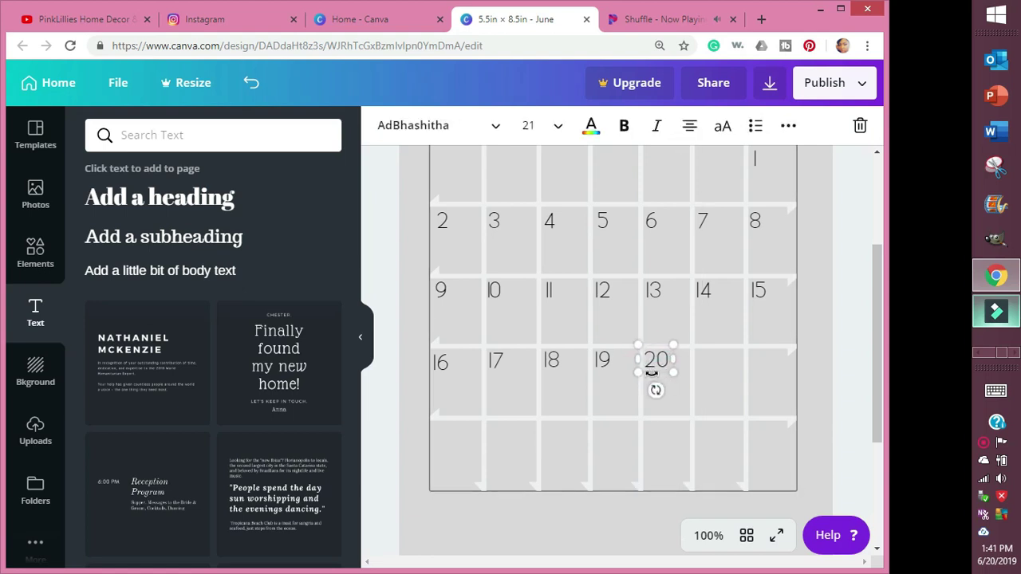
- Copy the 20 into the fourth row's Friday cell and change it to 21
left_click(710, 359)
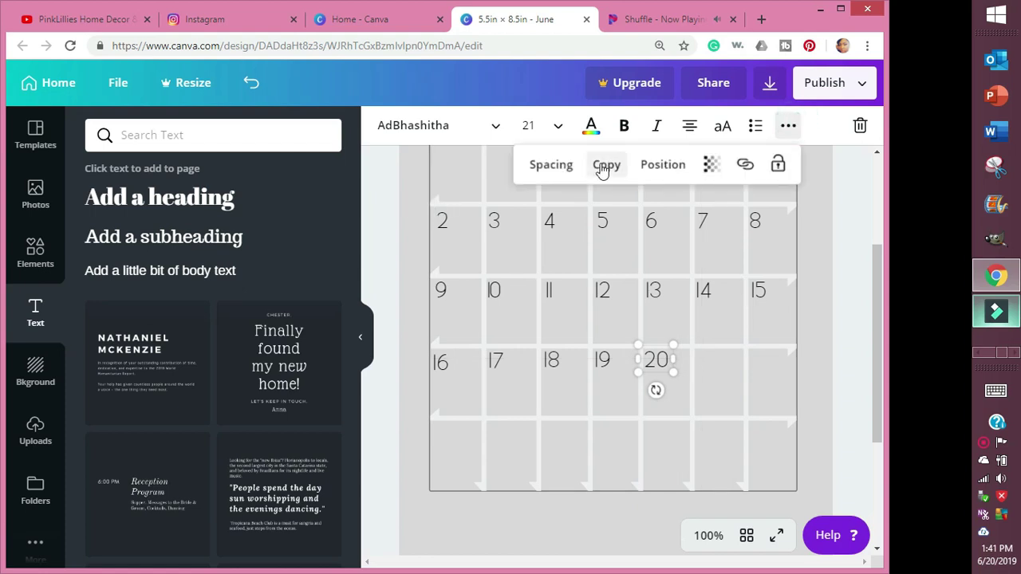
left_click(670, 23)
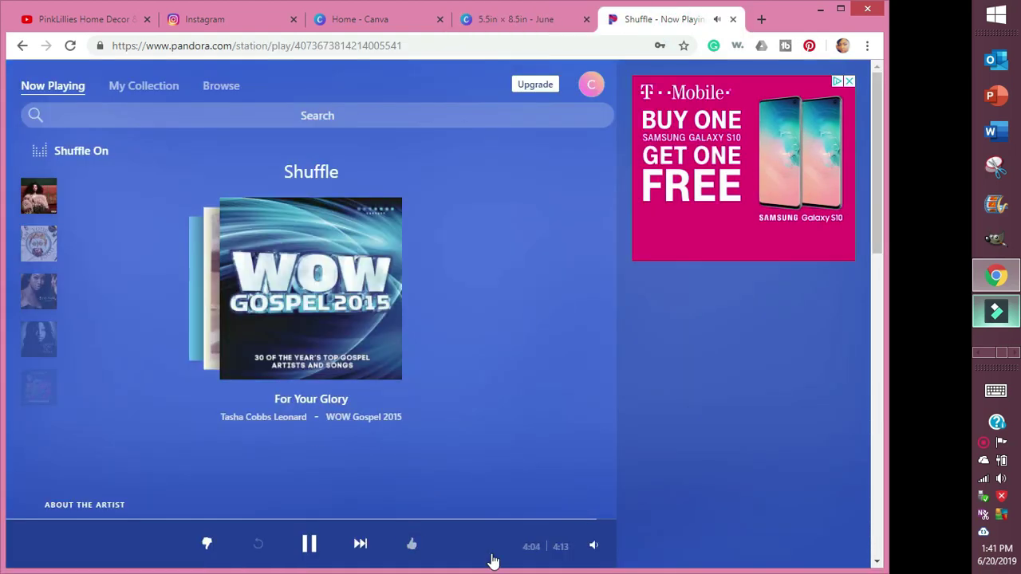
left_click(515, 19)
left_click_drag(666, 372, 709, 359)
double_click(709, 361)
type("21")
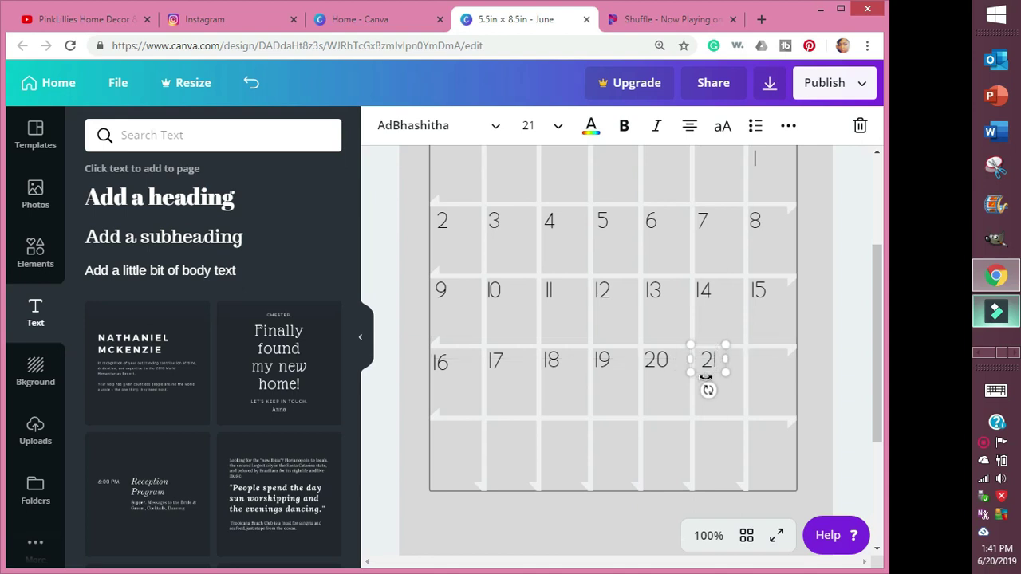
- Nudge the date number 21 slightly left to line up with the 14 above it
left_click(714, 377)
left_click(712, 368)
key("Left")
key("Left")
key("Left")
key("Left")
key("Left")
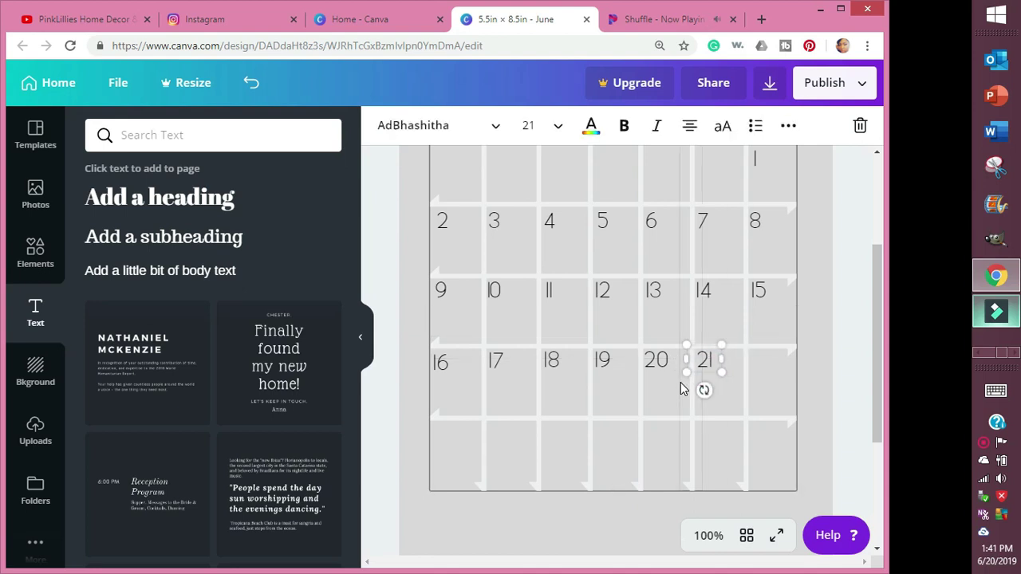
- Finish the fourth row with a copy reading 22, aligned in the Saturday cell
left_click(786, 125)
left_click(609, 164)
left_click_drag(718, 373, 764, 364)
left_click(649, 21)
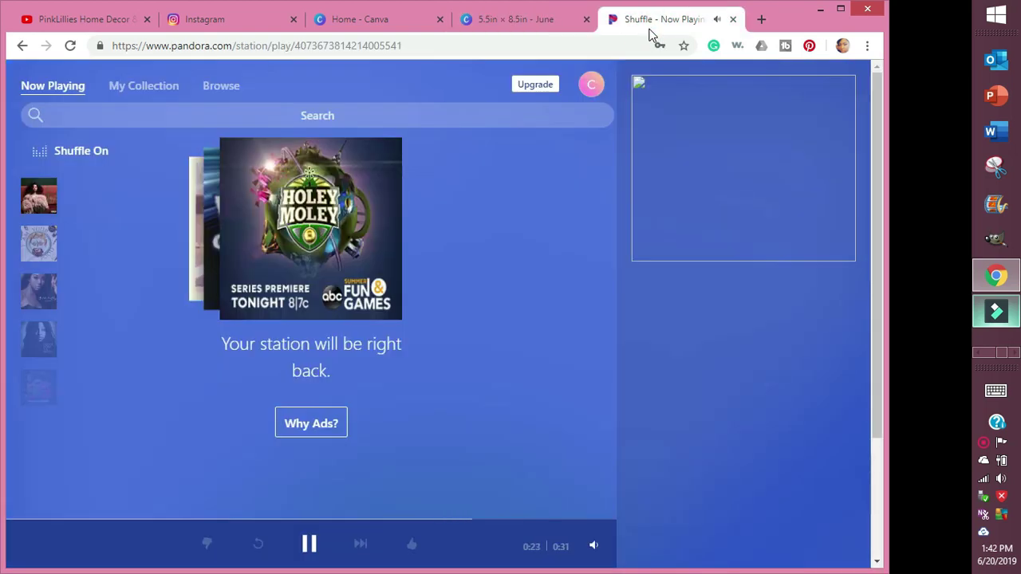
left_click(517, 24)
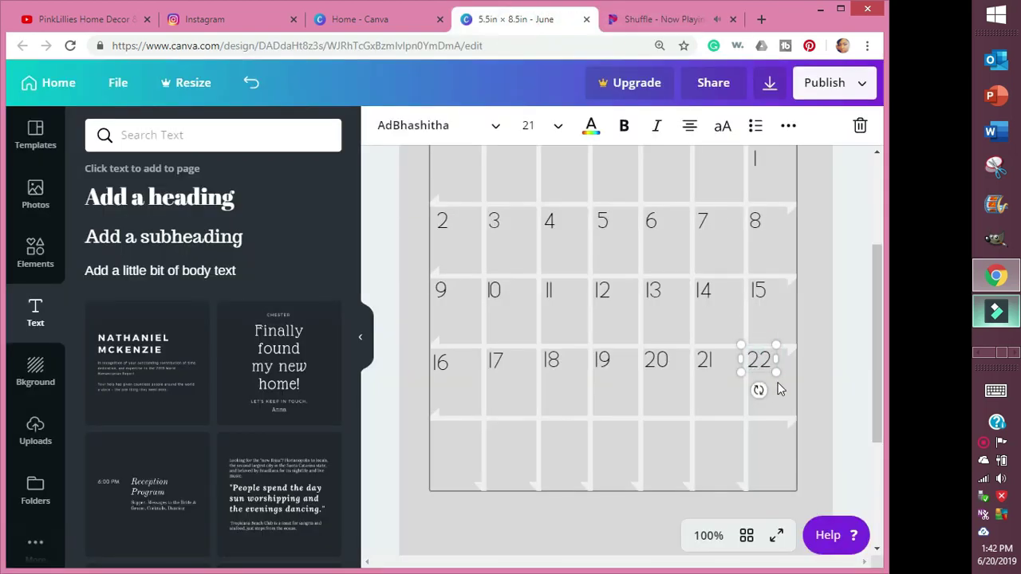
left_click_drag(771, 380, 758, 366)
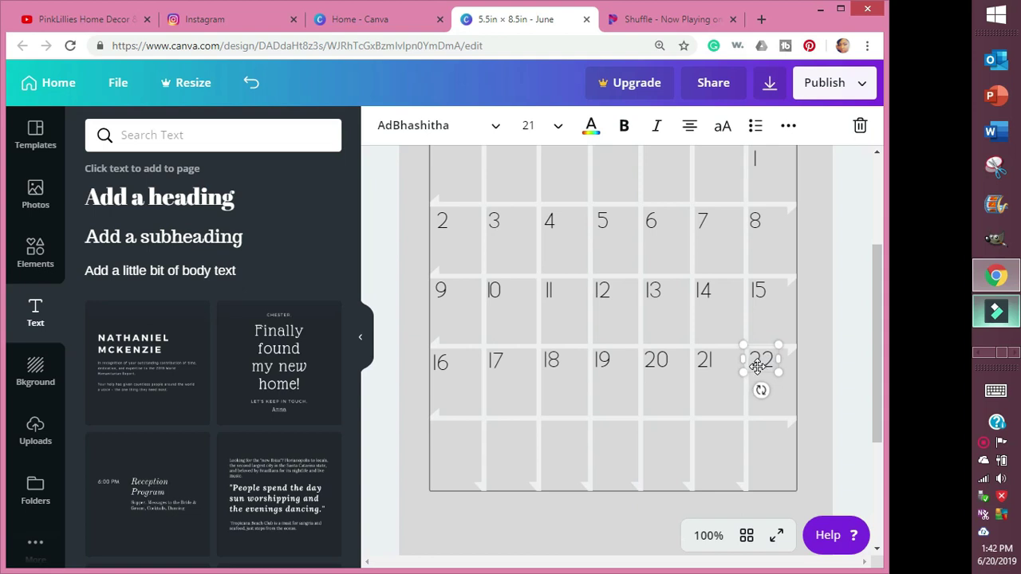
- Place copied date numbers reading 23 in the fifth row's Sunday and Monday cells
left_click(788, 126)
left_click(604, 166)
left_click_drag(782, 381, 452, 437)
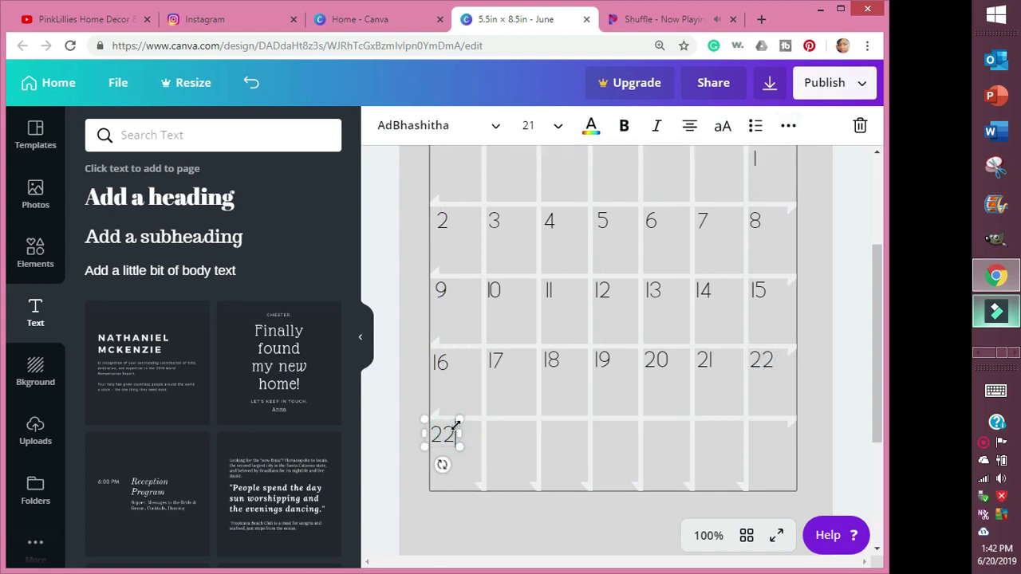
key("XF86AudioLowerVolume")
left_click(788, 128)
left_click(611, 165)
left_click_drag(456, 449, 498, 434)
- Raise the Sunday 23 slightly to align the row and change the fifth row's Monday number to 24
left_click(444, 434)
left_click(446, 446)
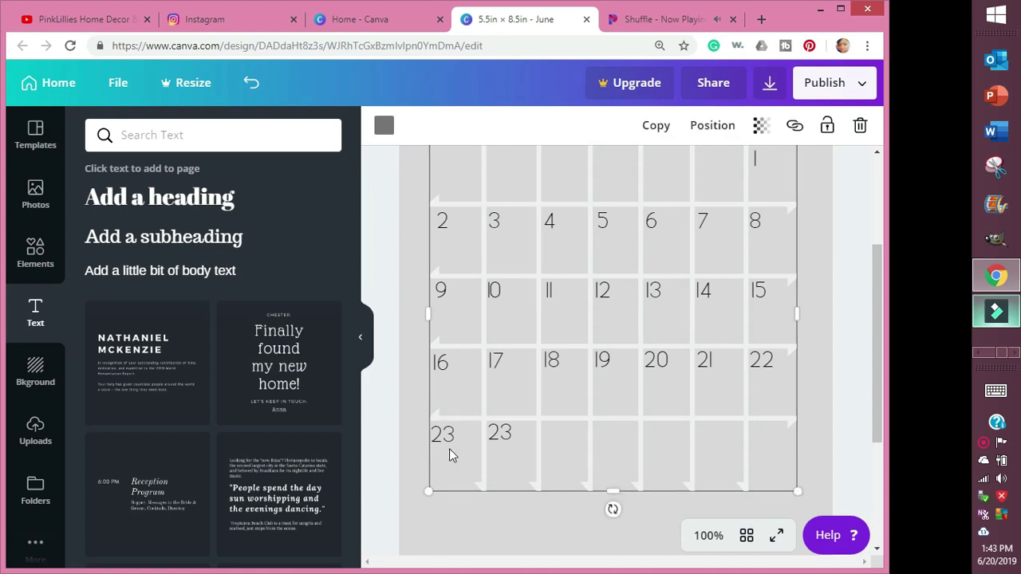
left_click(431, 435)
left_click(499, 434)
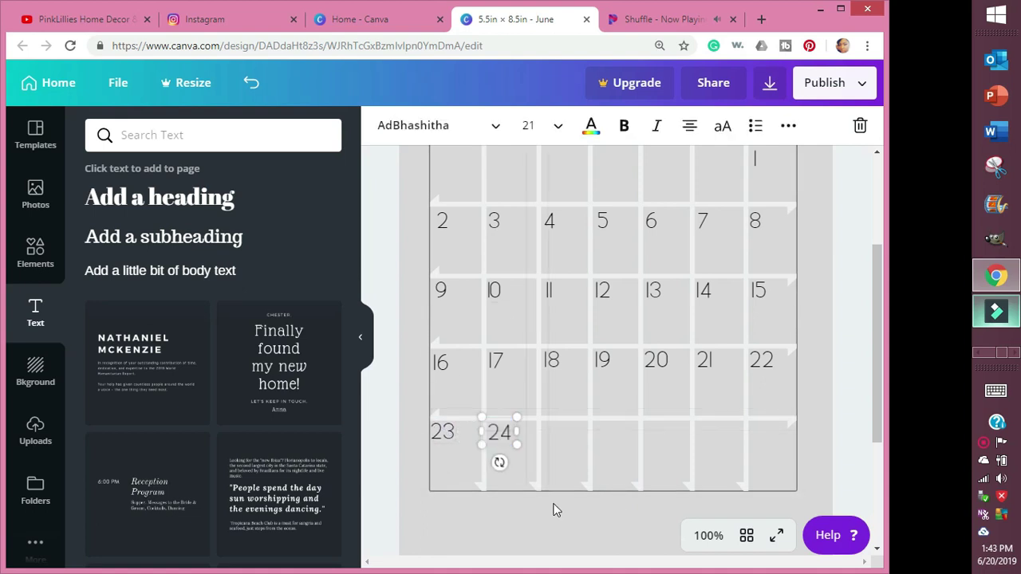
- Add copied date numbers reading 25 and 26 in the fifth row's Tuesday and Wednesday cells
left_click(789, 125)
left_click(606, 165)
left_click_drag(517, 447, 600, 411)
left_click(788, 125)
left_click(604, 166)
double_click(610, 432)
type("26")
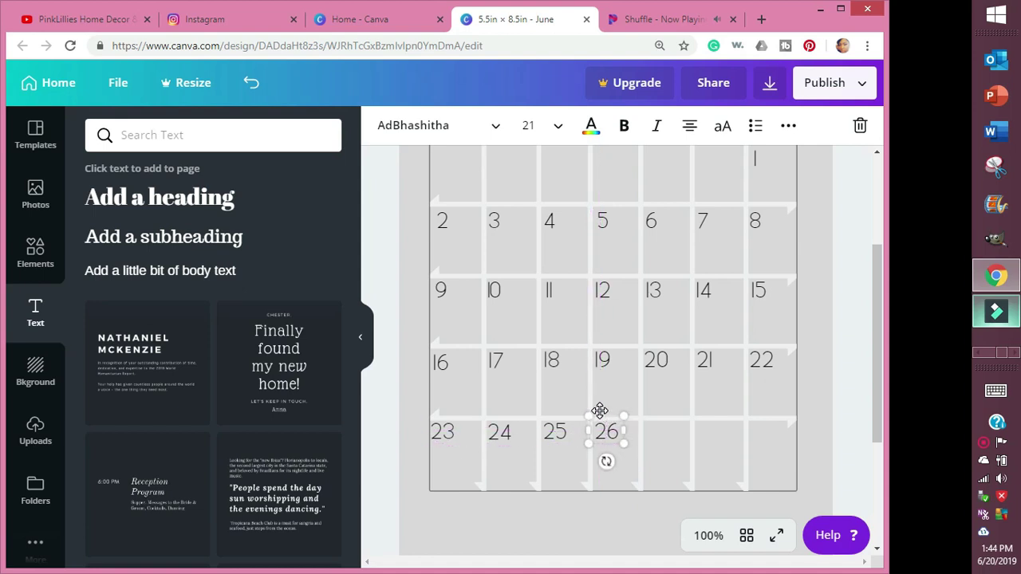
- Add copies reading 27 and 28 in the fifth row's Thursday and Friday cells
left_click(788, 125)
left_click(607, 165)
left_click_drag(611, 456, 659, 434)
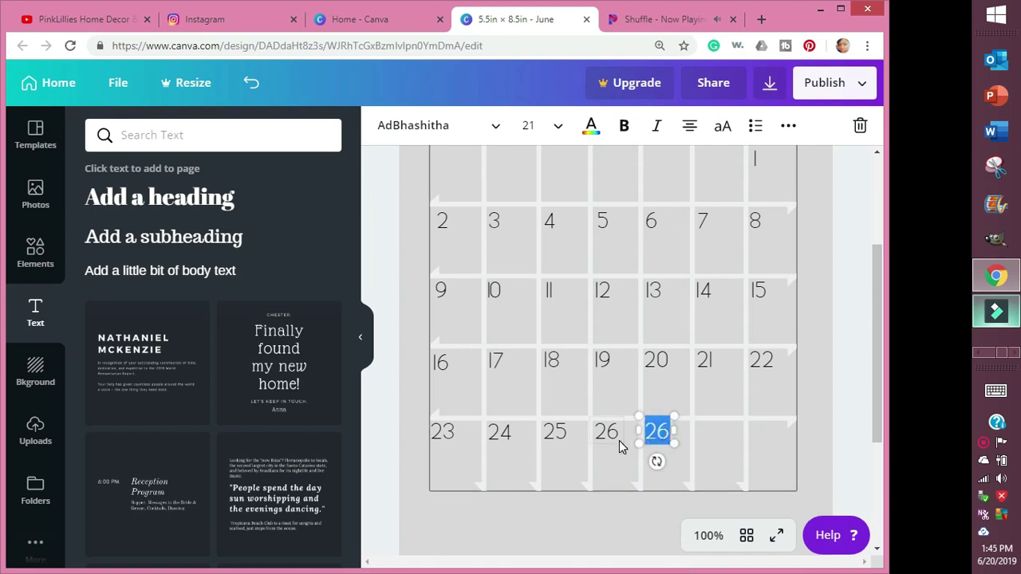
left_click(788, 125)
left_click(609, 167)
left_click_drag(673, 449, 711, 435)
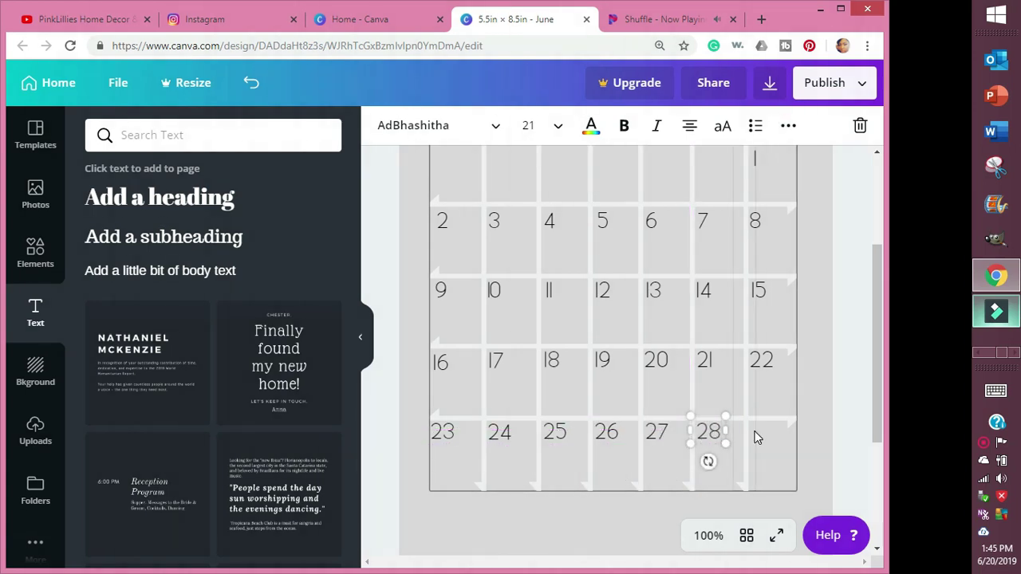
- Add a copy reading 29 in the fifth row's Saturday cell and check the dates against the system calendar
left_click(789, 126)
left_click(606, 165)
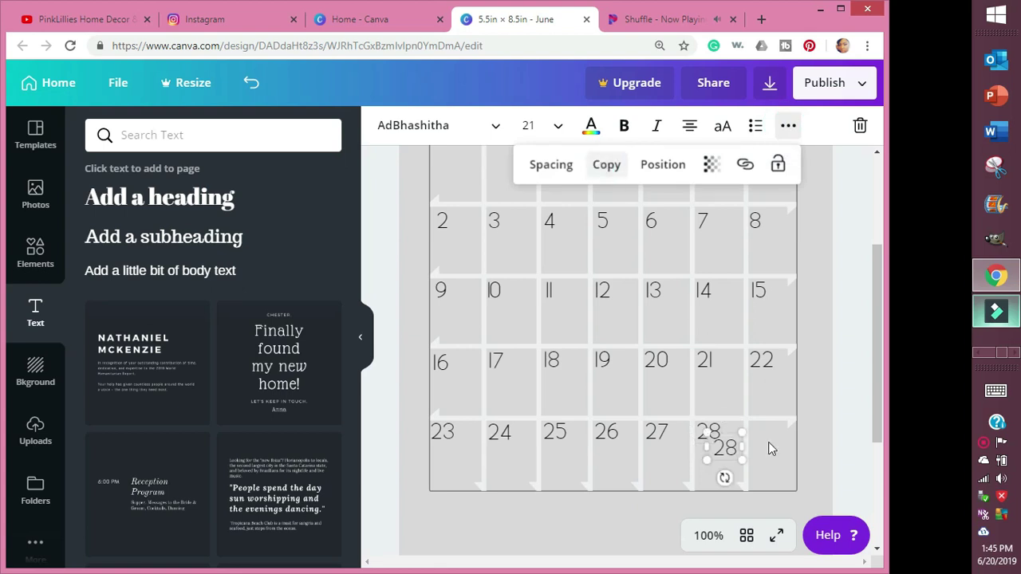
left_click_drag(724, 451, 762, 432)
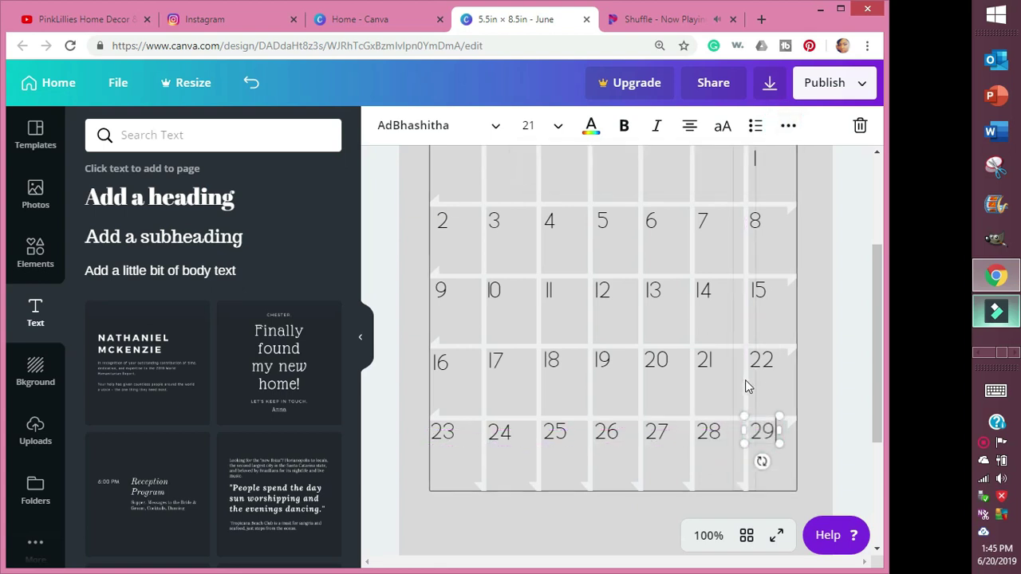
left_click(997, 554)
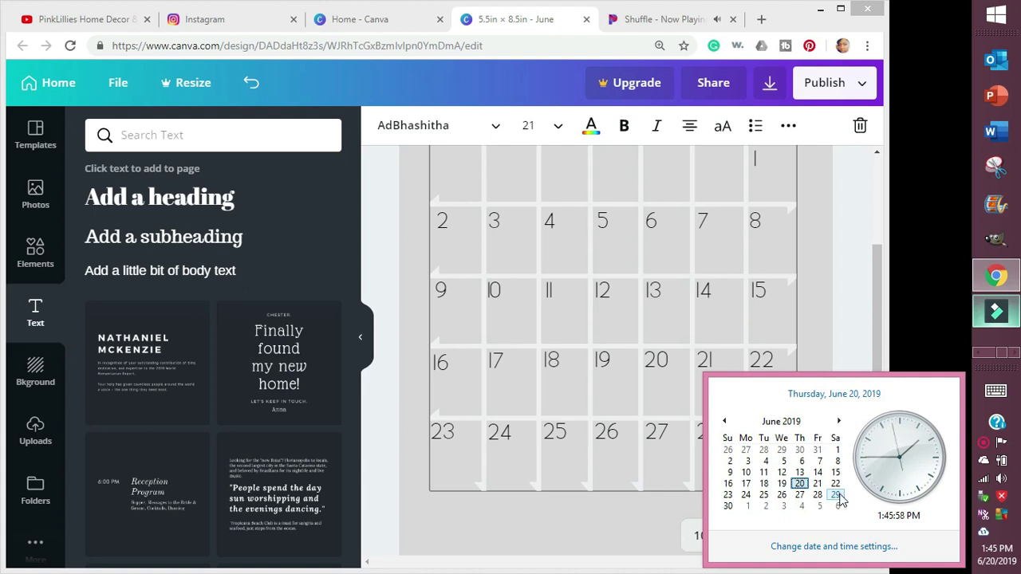
left_click(772, 435)
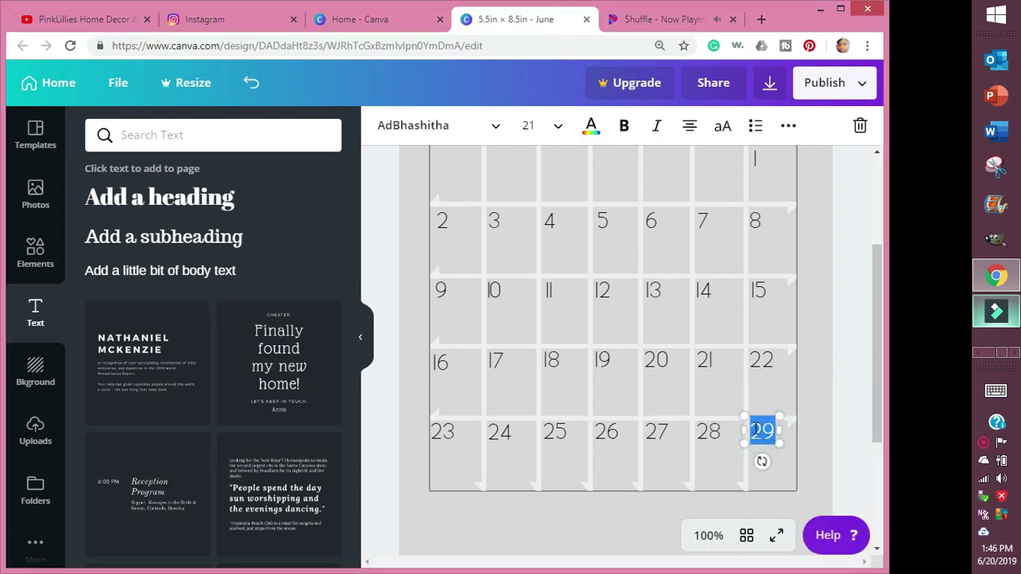
- Reduce the font size of the Saturday 29 in the fifth row to 16
left_click(559, 125)
left_click(558, 231)
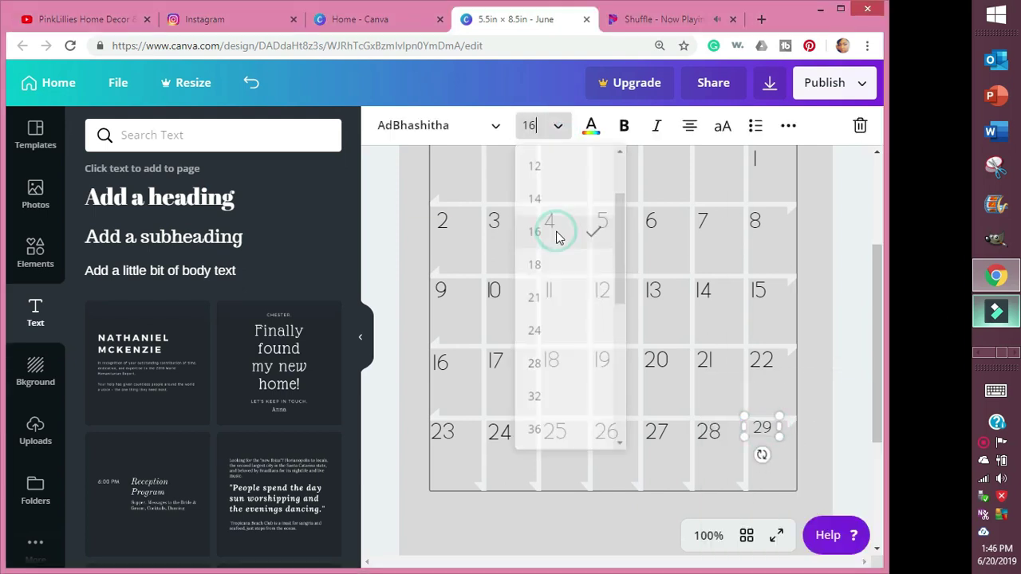
left_click(812, 424)
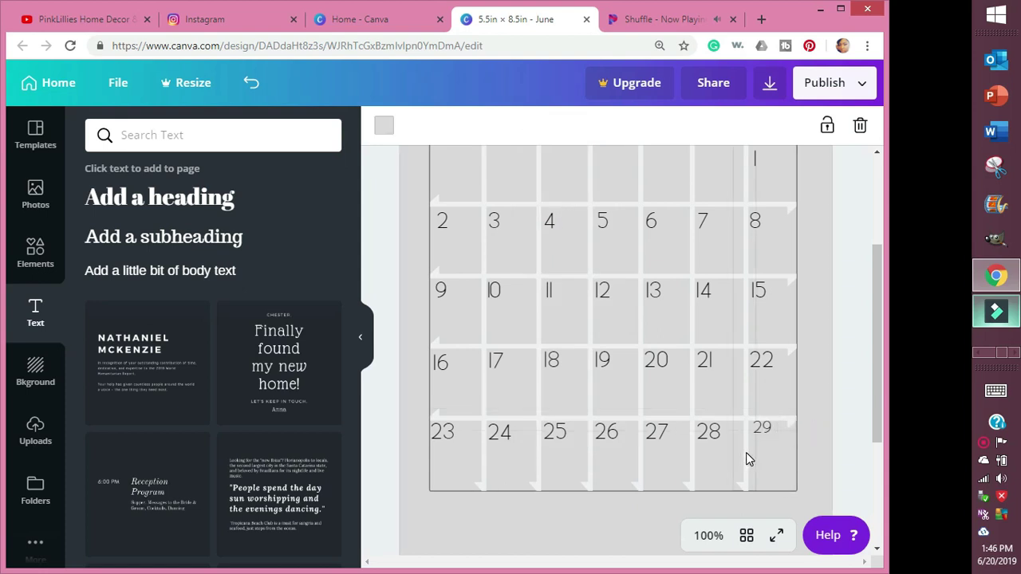
- Add a plain straight line element to the page and shorten it near the Saturday column
left_click(35, 254)
left_click(321, 136)
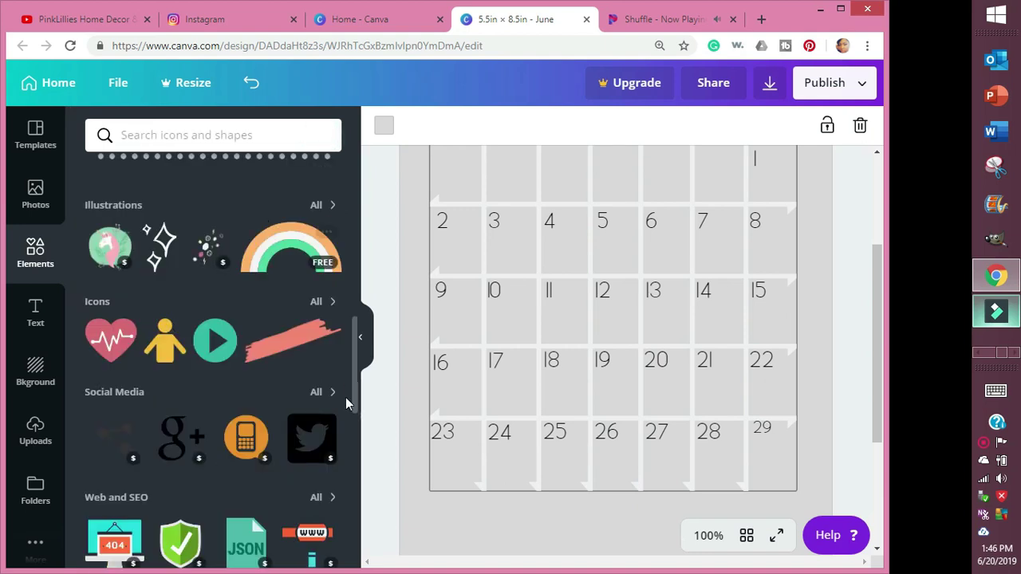
scroll(355, 322, "up", 5)
left_click(319, 384)
left_click_drag(512, 356, 796, 326)
- Place a smaller 30 and a short slanted line as a slash beside the Sunday 23, and check the dates against the system calendar
left_click_drag(777, 435, 464, 435)
left_click(770, 432)
mouse_move(790, 431)
left_mouse_down()
mouse_move(766, 463)
mouse_move(782, 439)
left_mouse_up()
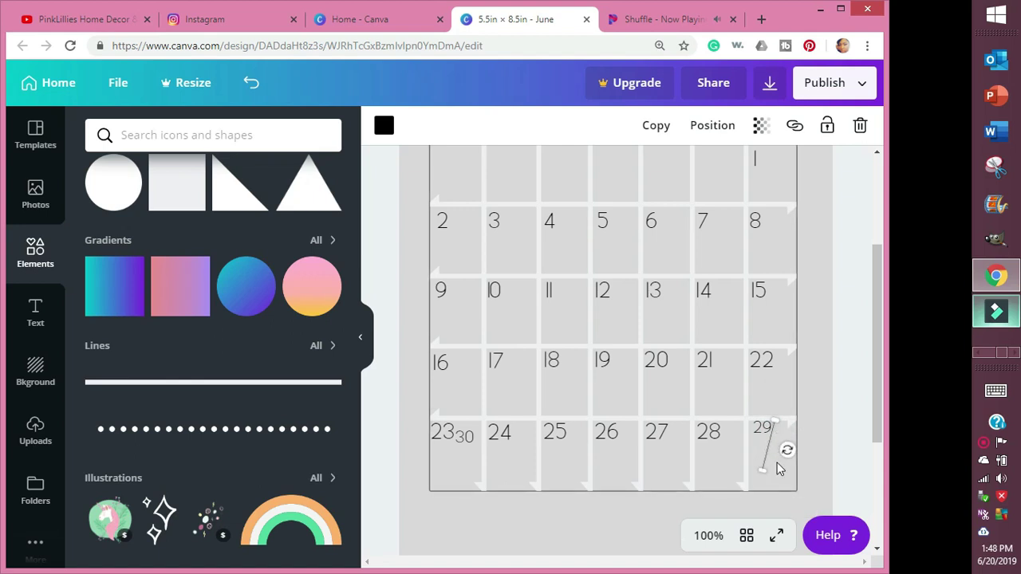
left_click_drag(782, 446, 471, 437)
left_click(464, 453)
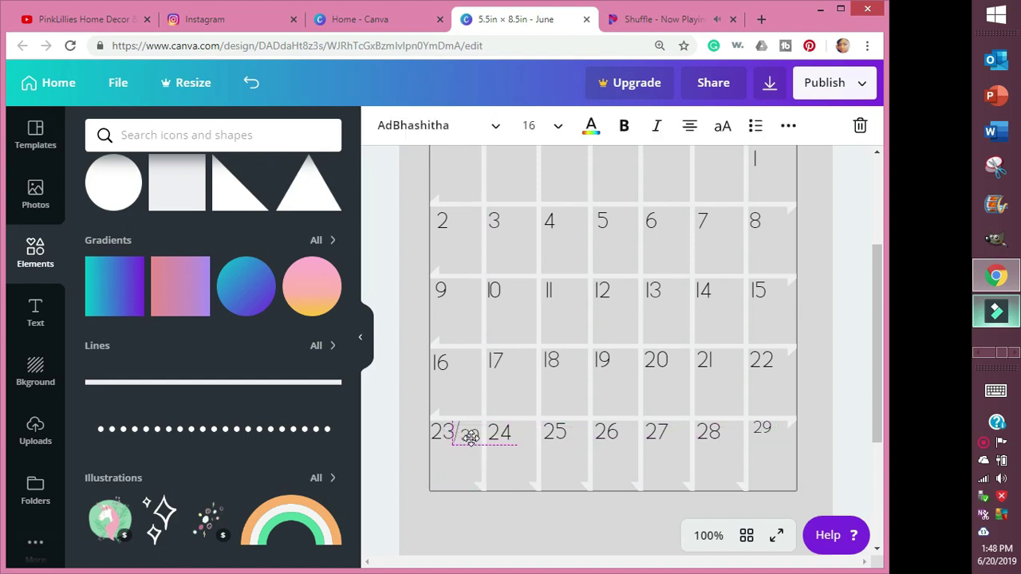
left_click(650, 524)
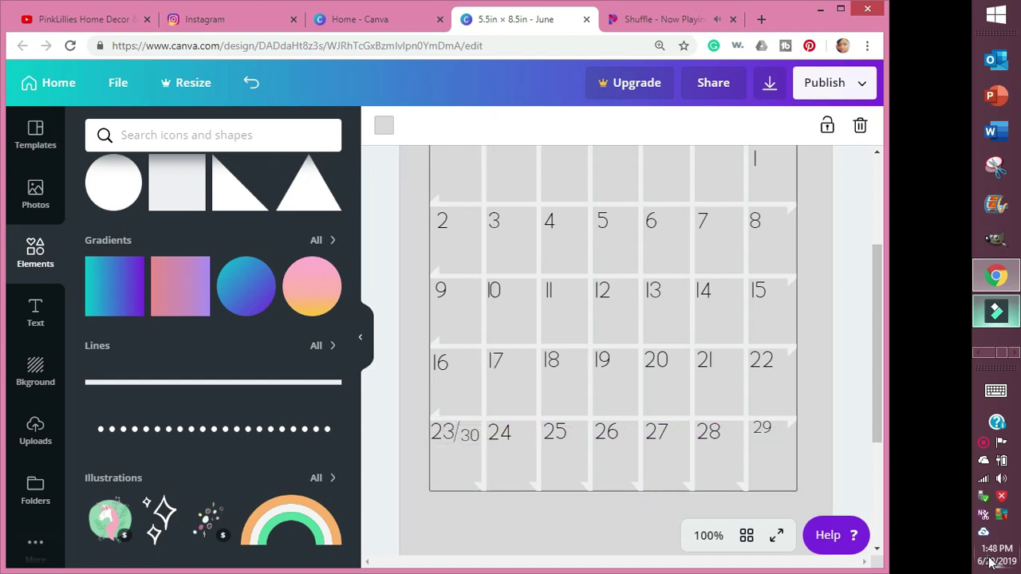
left_click(992, 560)
left_click(457, 469)
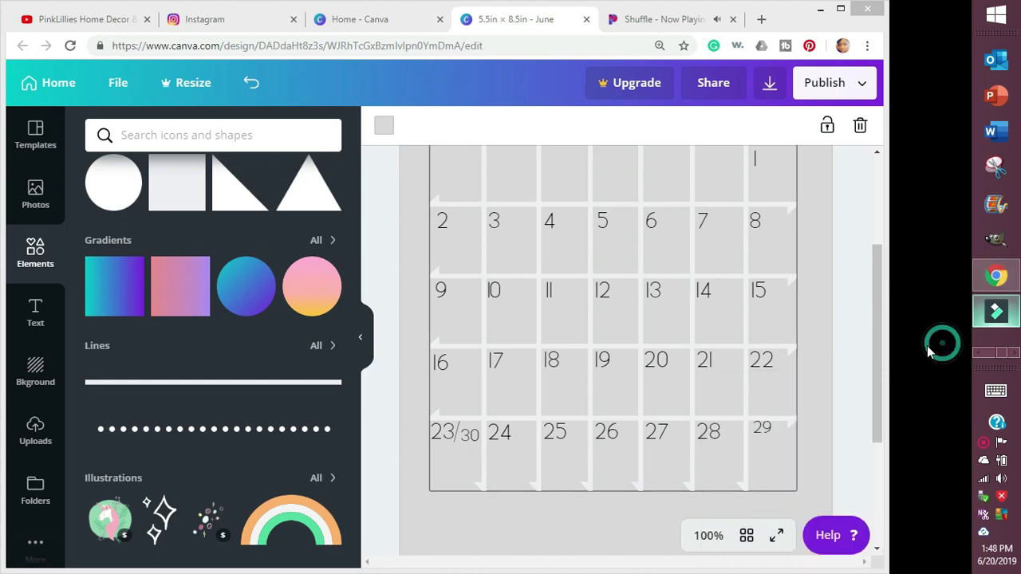
- Restore the fifth row's Saturday 29 to the same font size as the other date numbers
scroll(872, 435, "up", 1)
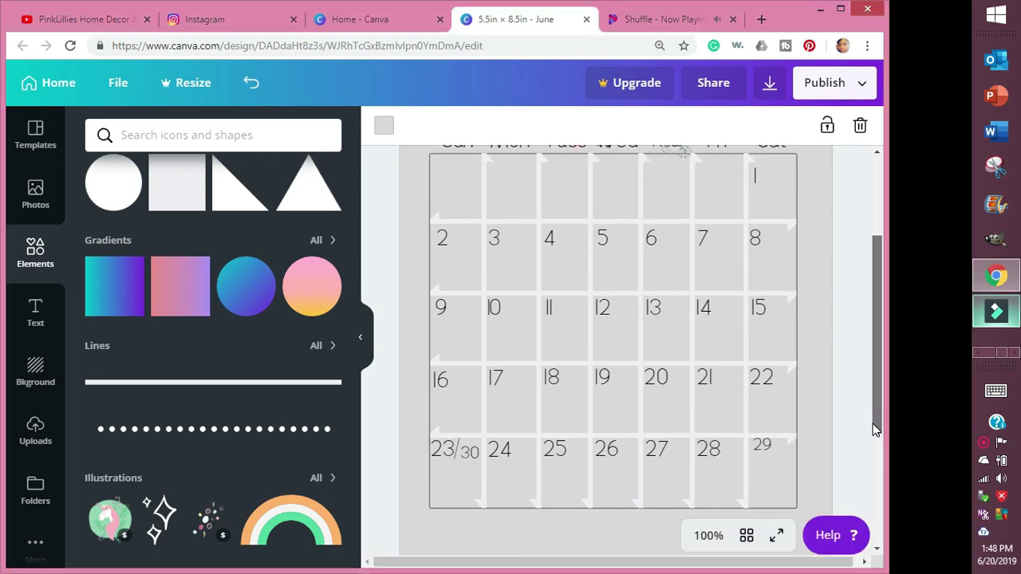
left_click(768, 450)
left_click(558, 126)
left_click(563, 366)
left_click(604, 269)
left_click(845, 220)
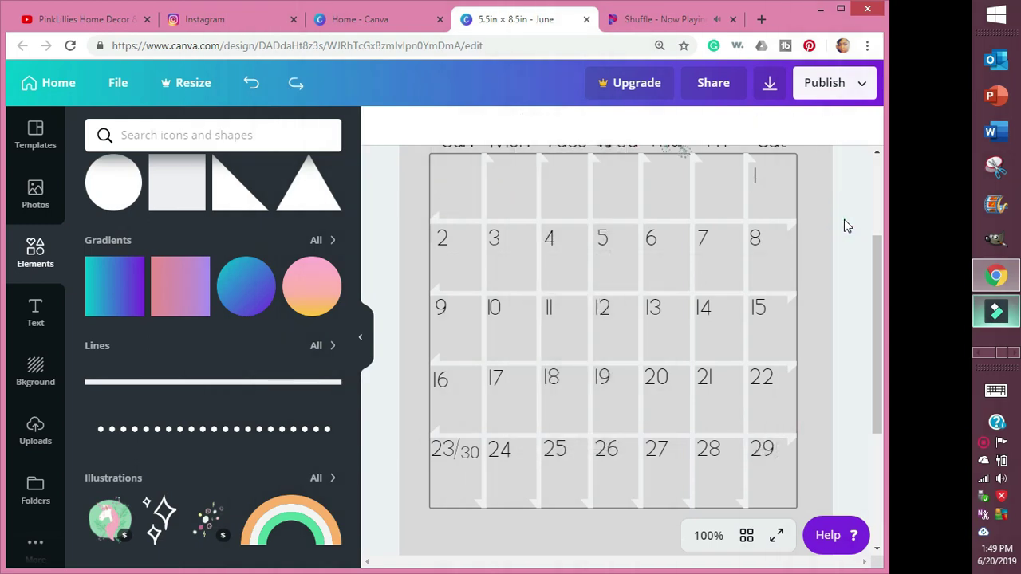
- Review the whole page, then add a thin line element below the grid and shorten it to underline a heading at the grid's left edge
left_click(708, 536)
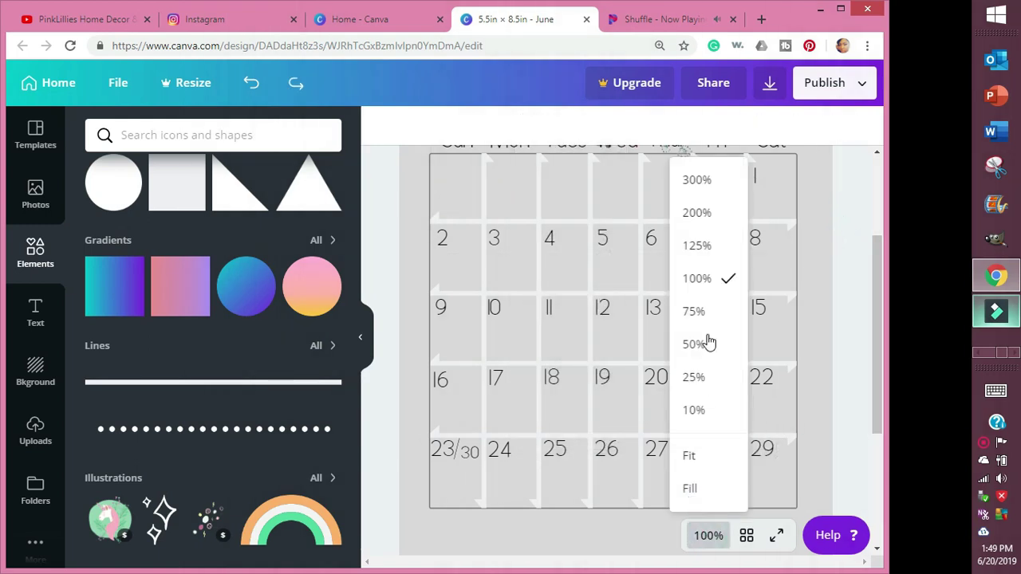
left_click(707, 344)
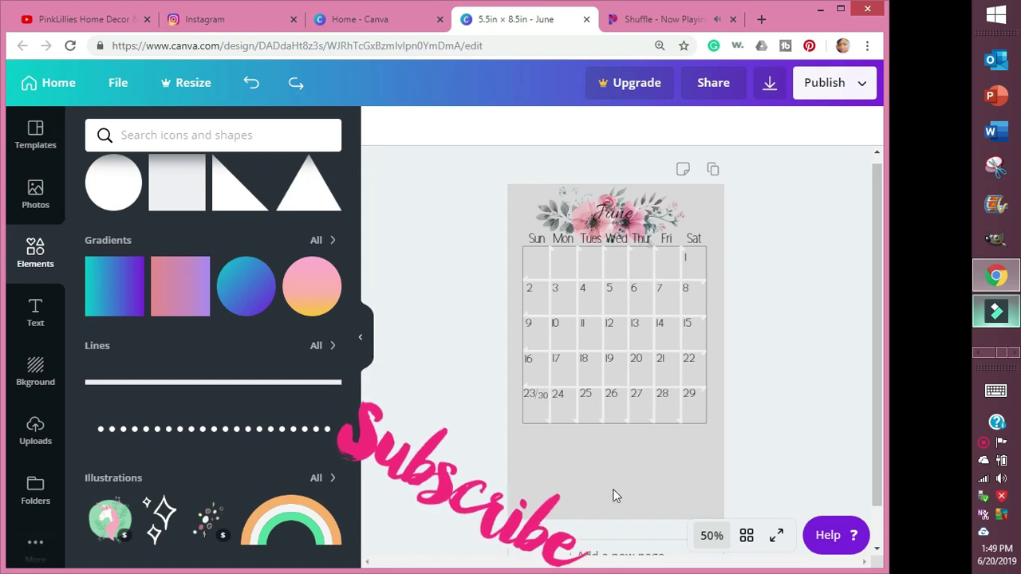
left_click(712, 537)
left_click(702, 276)
scroll(878, 371, "down", 3)
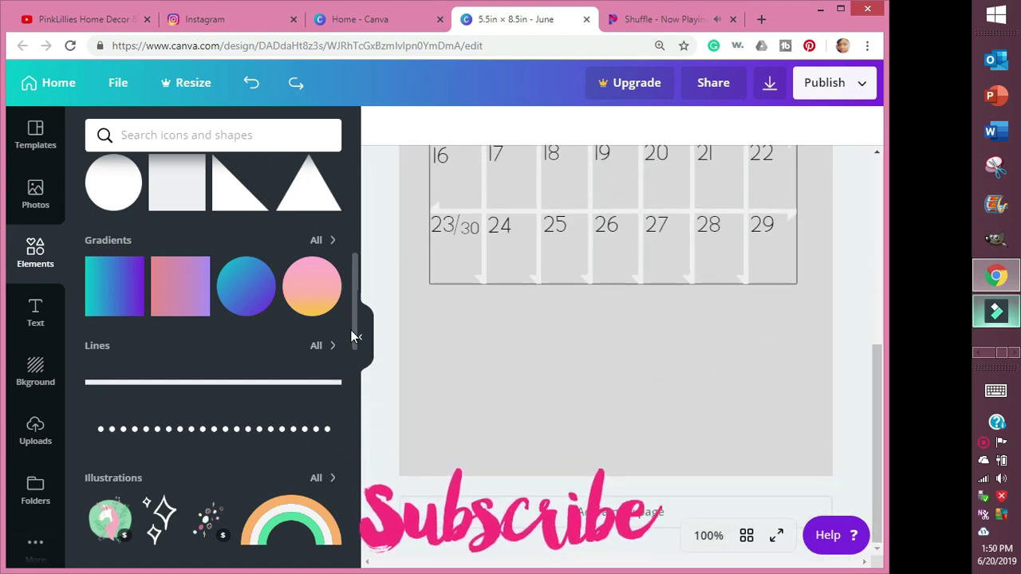
scroll(327, 375, "down", 2)
left_click(319, 254)
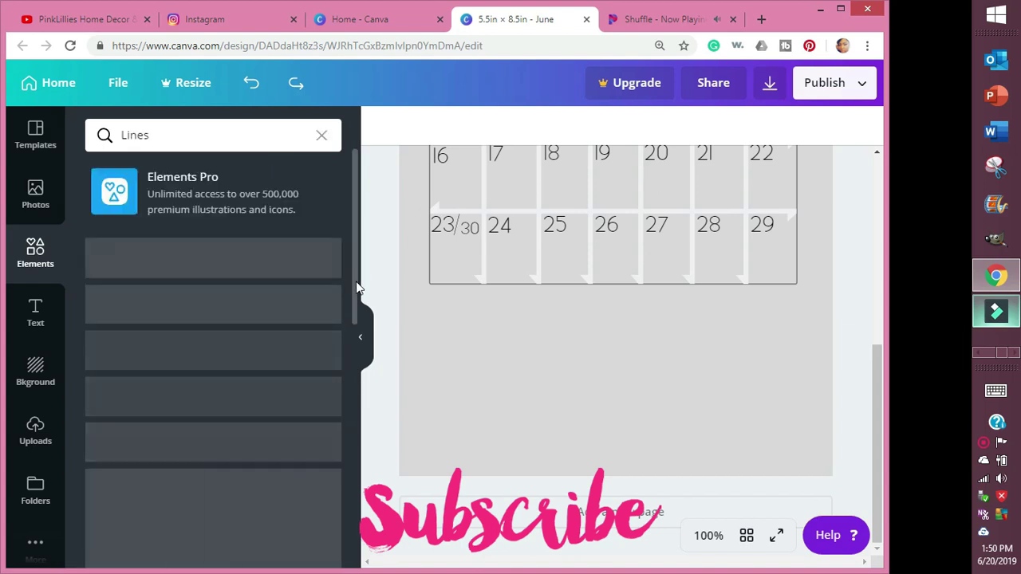
left_click_drag(353, 283, 350, 400)
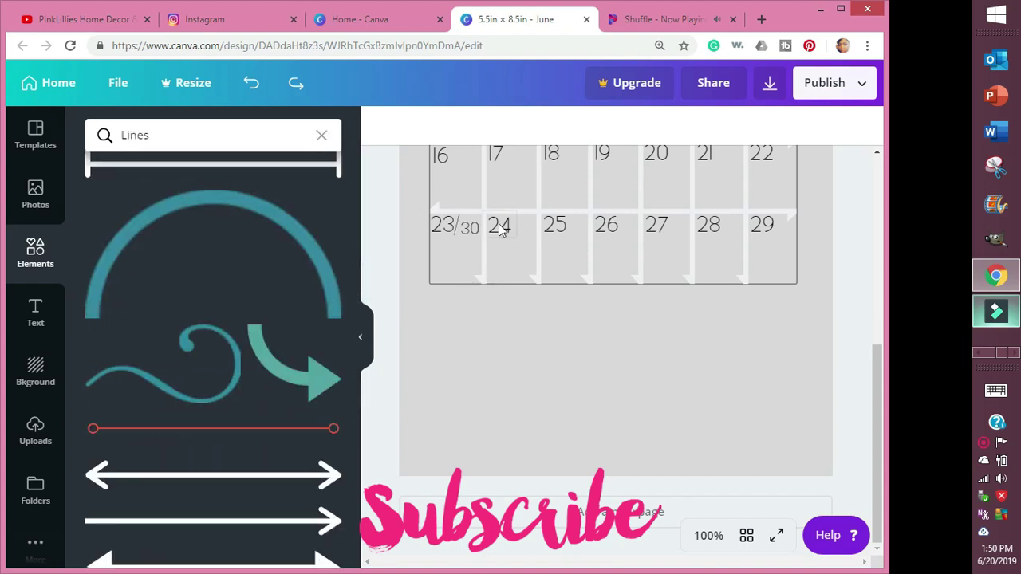
left_click(611, 216)
left_click_drag(629, 215, 636, 344)
left_click_drag(798, 356, 519, 338)
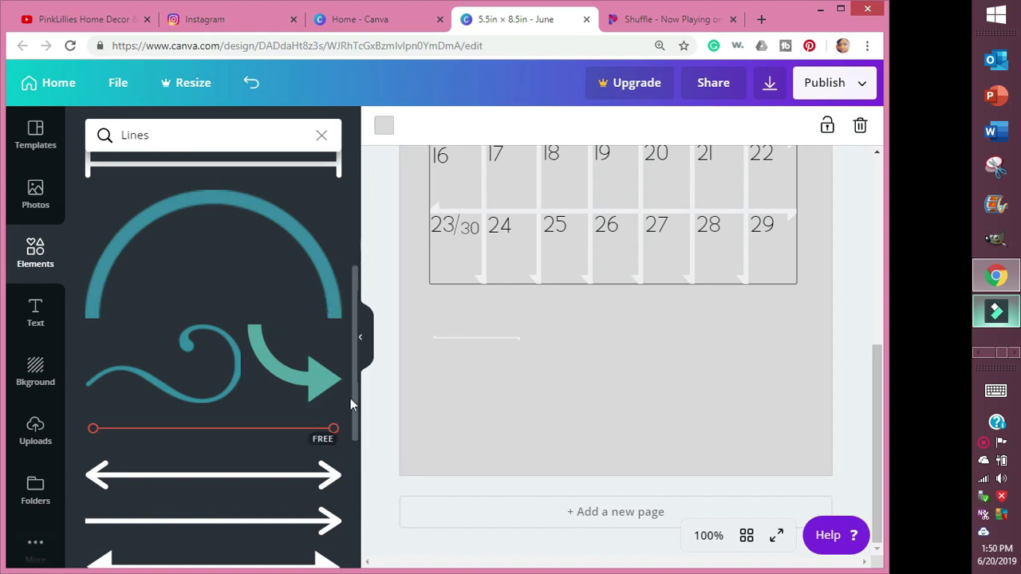
- Add a second plain line below the calendar, thin it and stretch it to the full width of the grid
left_click_drag(355, 399, 565, 376)
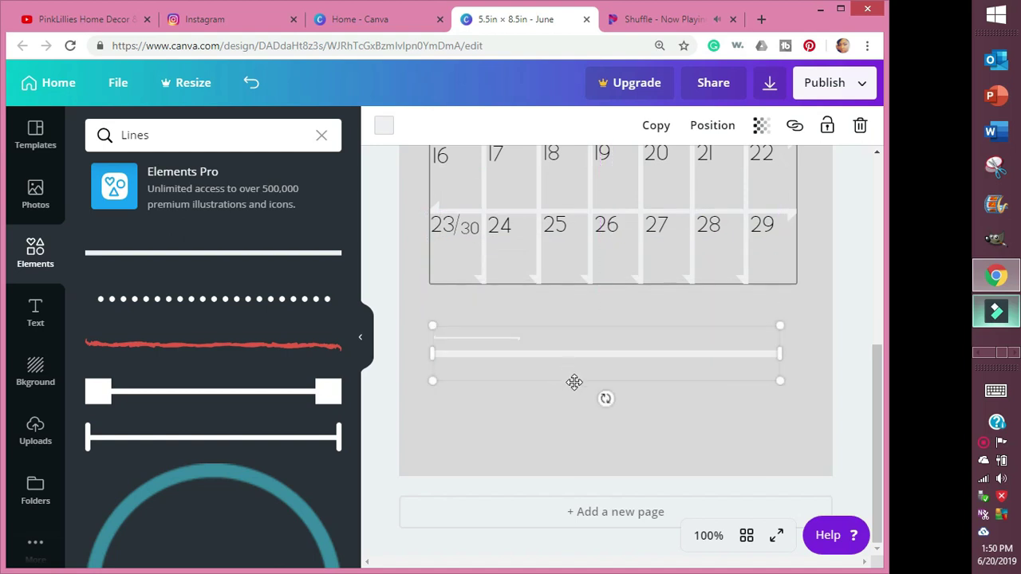
mouse_move(434, 383)
left_mouse_down()
mouse_move(463, 305)
mouse_move(678, 283)
mouse_move(725, 303)
mouse_move(727, 329)
mouse_move(431, 365)
left_mouse_up()
left_click_drag(780, 328, 800, 327)
- Add a heading below the calendar grid reading "Notes"
left_click(35, 313)
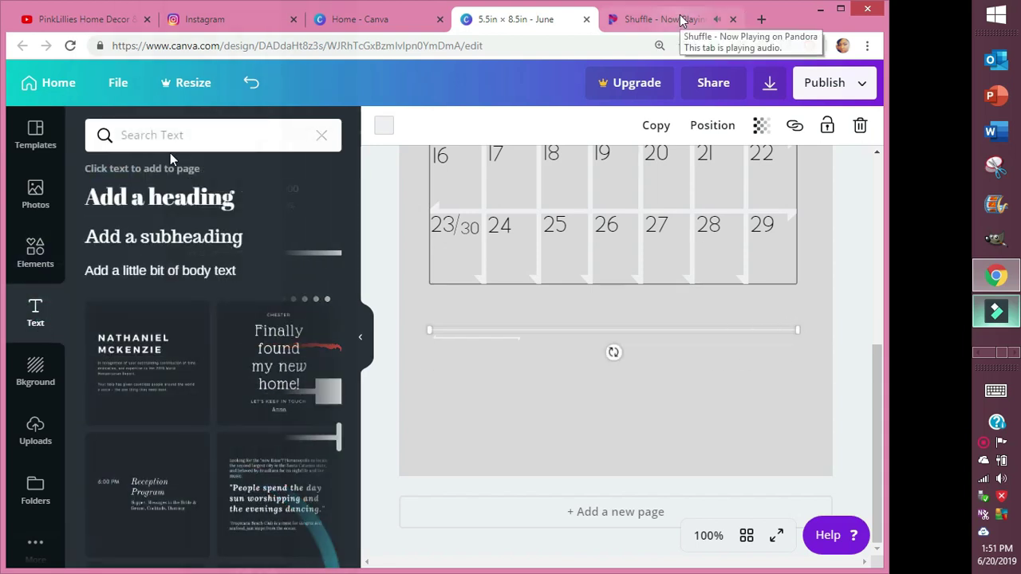
left_click(166, 197)
type("Nlote")
key("BackSpace")
key("BackSpace")
key("BackSpace")
key("BackSpace")
type("otes")
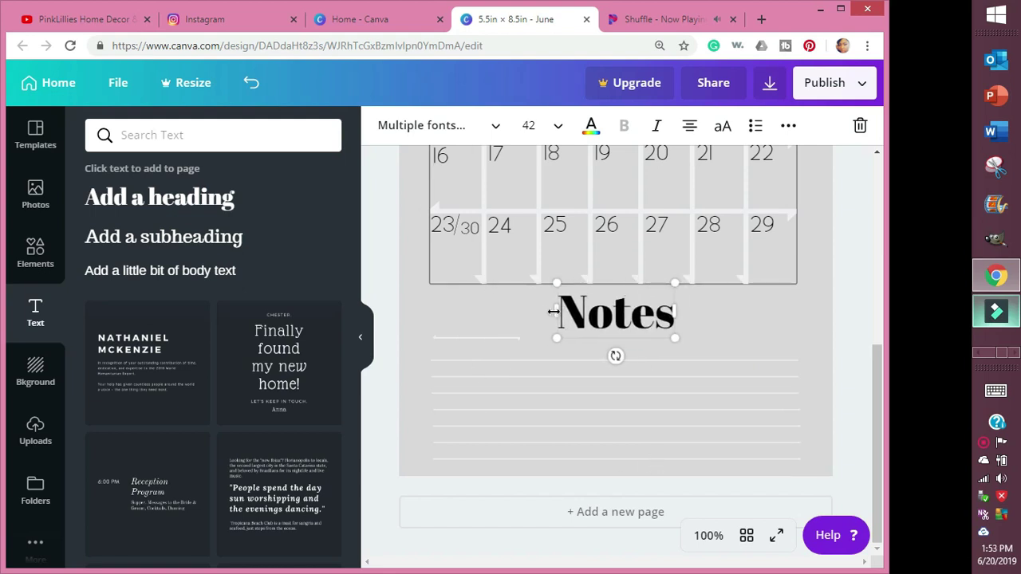
- Set the Notes heading to size 32 in a script font and place it on the short line
left_click(542, 132)
left_click(566, 232)
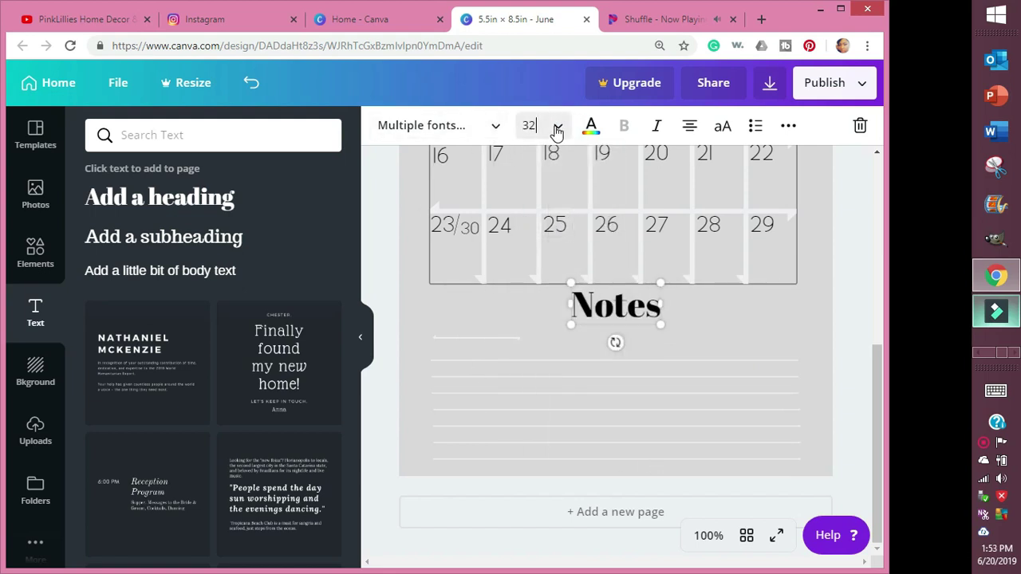
left_click(494, 128)
left_click(279, 236)
left_click_drag(619, 327, 488, 352)
left_click(608, 348)
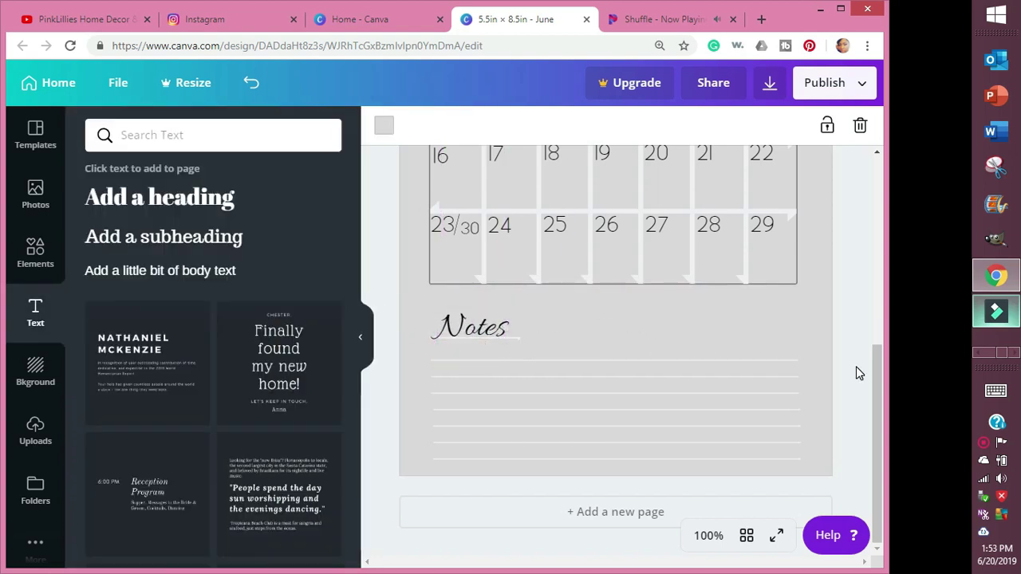
- Search the elements for "flower" and add the pink flower with a stem and green leaves to the page
left_click(35, 253)
left_click(325, 134)
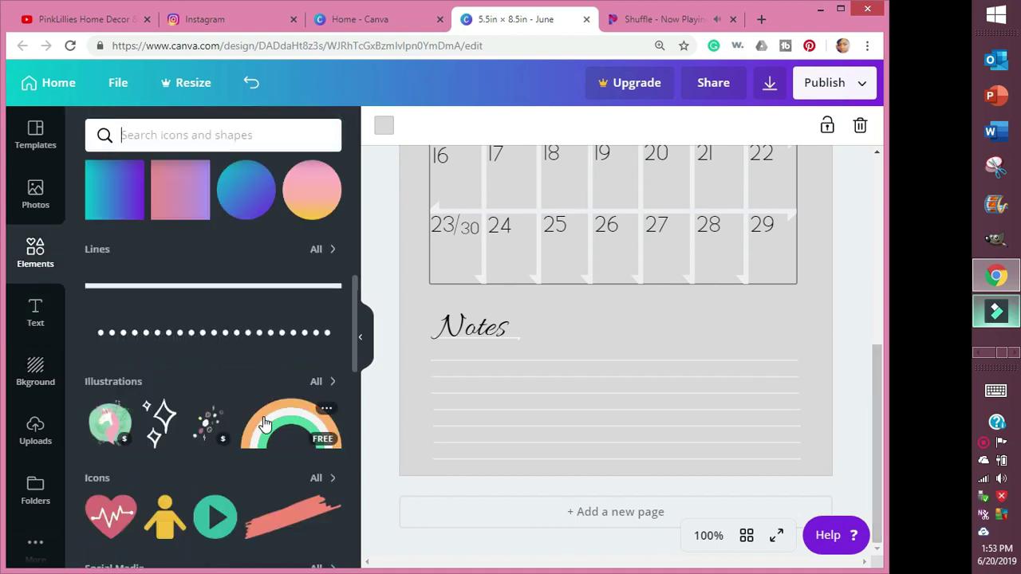
type("flower")
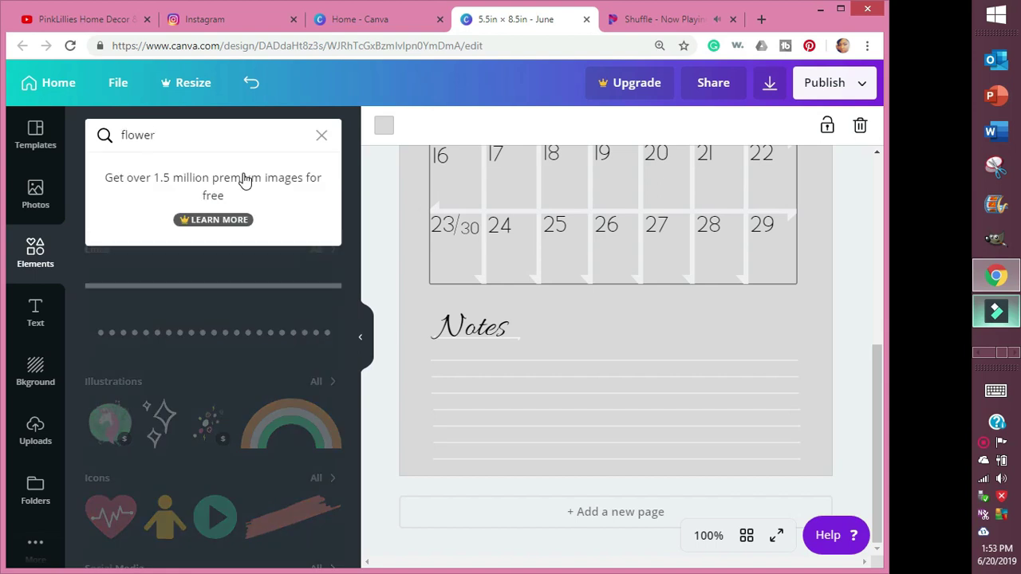
key("Return")
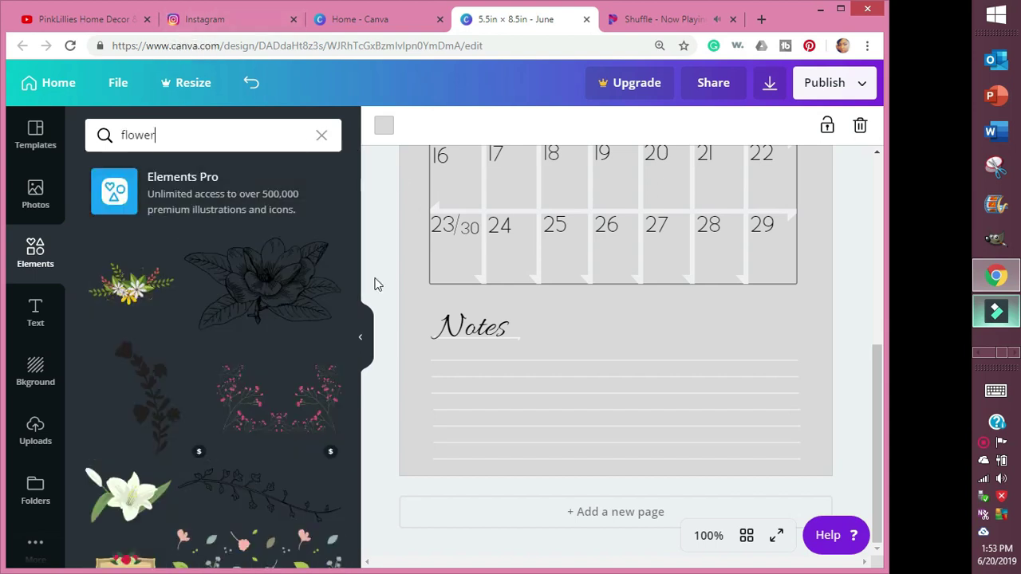
left_click_drag(874, 369, 864, 176)
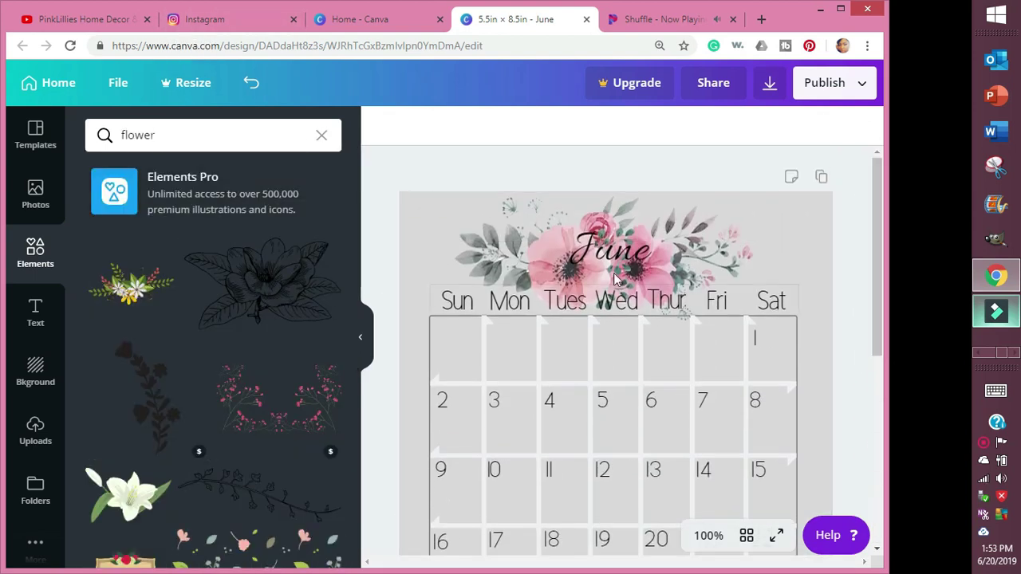
scroll(354, 227, "down", 6)
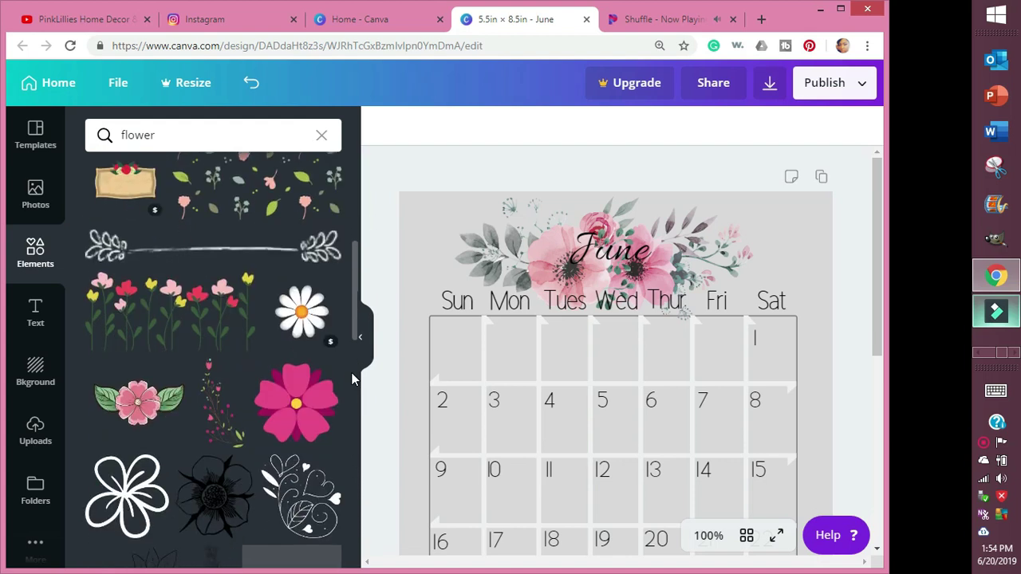
left_click(128, 301)
- Rotate the flower so its stem points up to the right and move it down over the Notes lines
left_click_drag(876, 304, 878, 425)
left_click_drag(732, 205, 692, 216)
mouse_move(878, 422)
left_mouse_down()
mouse_move(881, 354)
mouse_move(885, 410)
left_mouse_up()
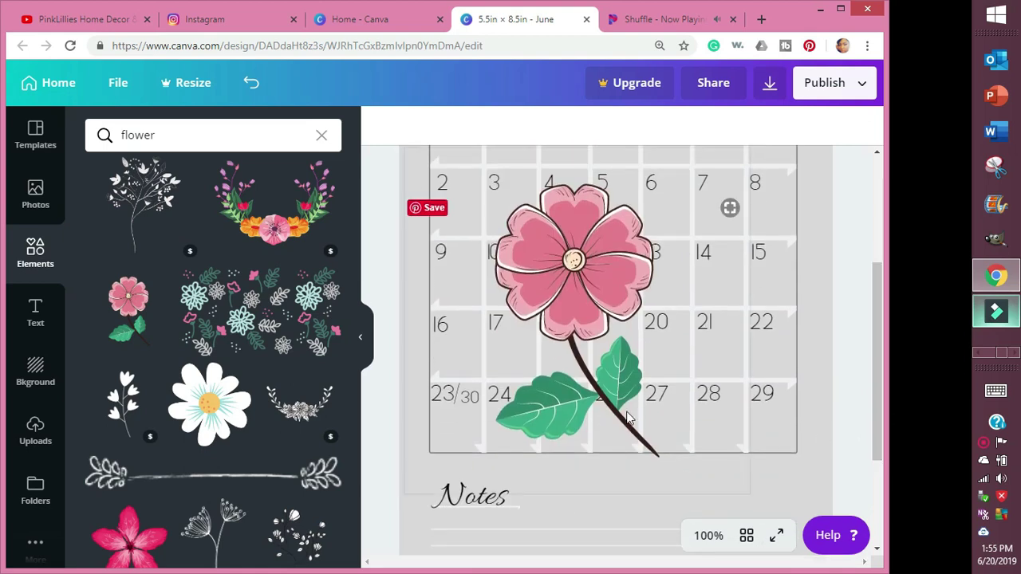
left_click_drag(735, 447, 766, 325)
left_click_drag(581, 351, 613, 555)
scroll(606, 479, "down", 3)
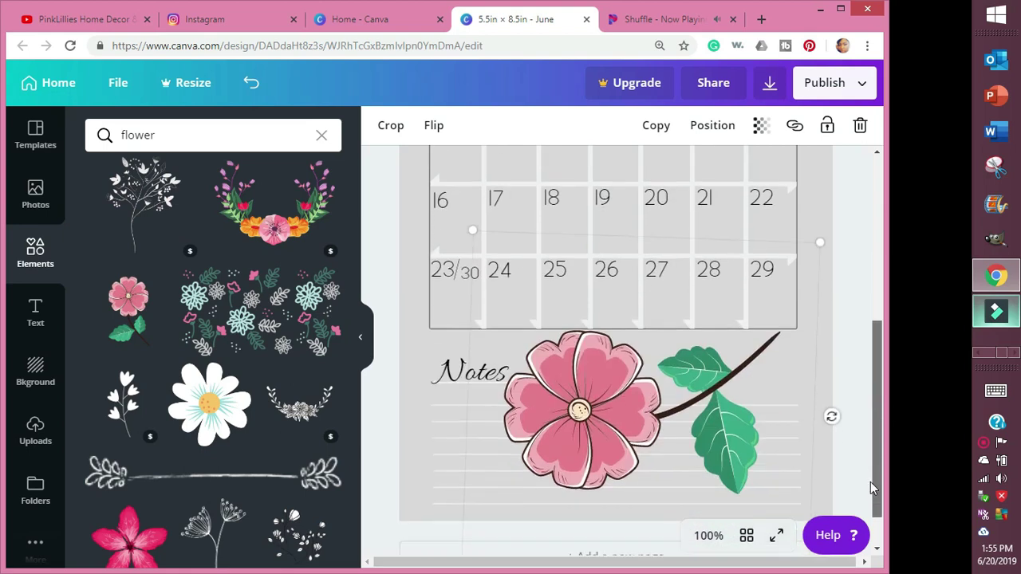
left_click_drag(579, 363, 566, 381)
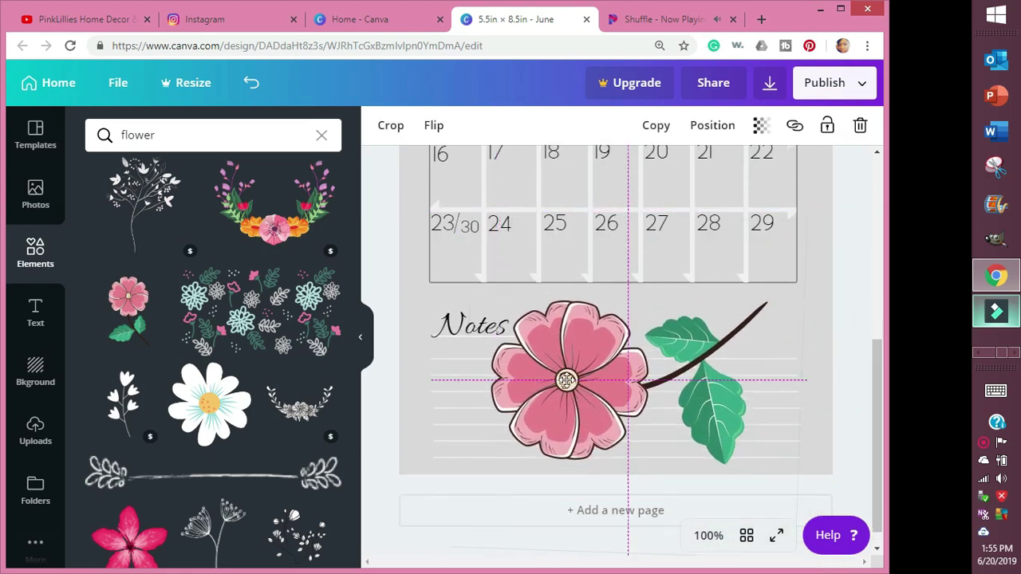
- Shrink the flower, place it in the page's lower right corner over the note lines and fine-tune its rotation
left_click_drag(807, 212, 598, 420)
left_click_drag(524, 452, 765, 427)
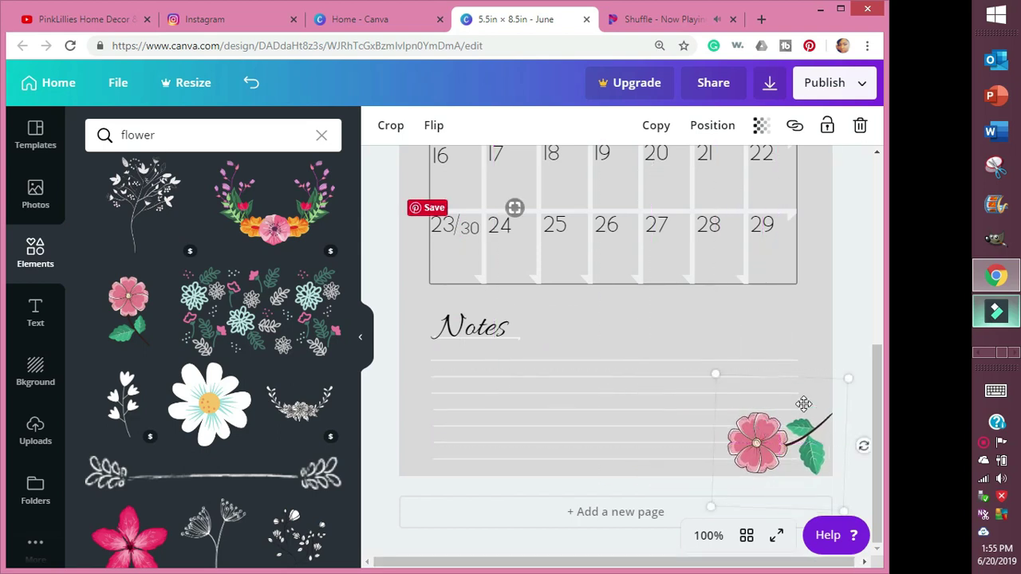
left_click_drag(863, 442, 862, 434)
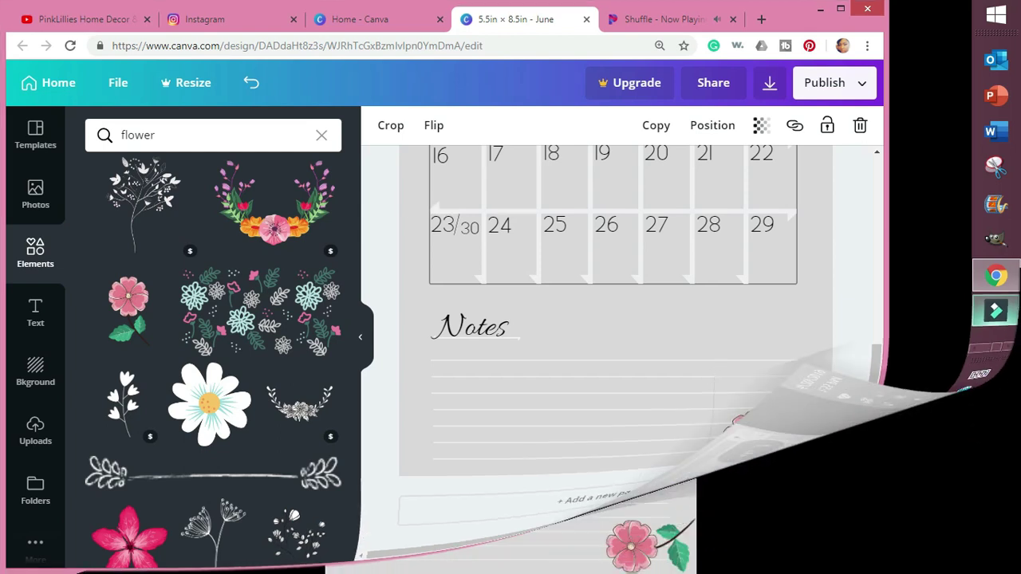